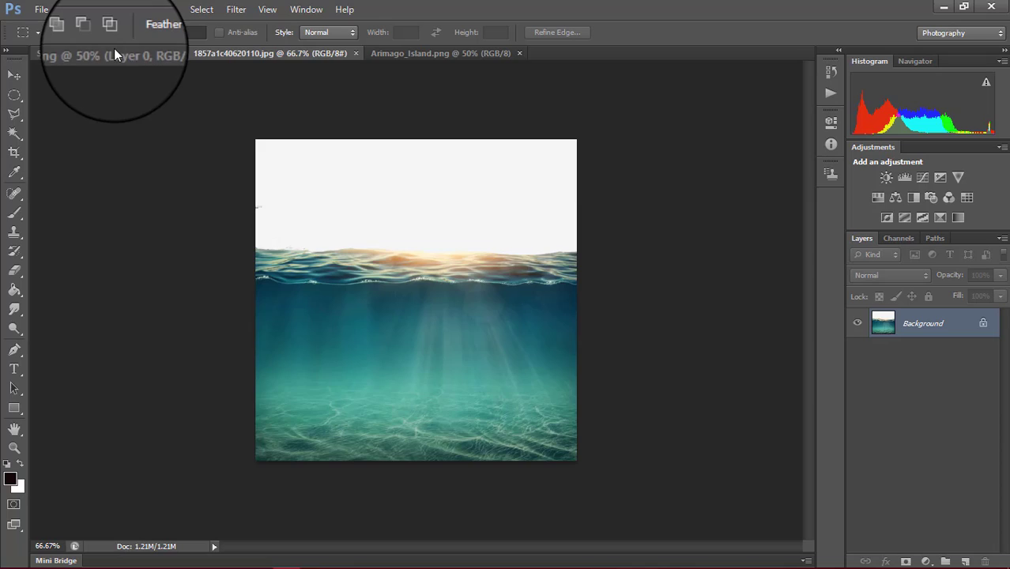
Crop-extend the underwater image's canvas upward, adding white space above the water
{"action": "left_click", "coordinate": [114, 52]}
{"action": "left_click", "coordinate": [268, 50]}
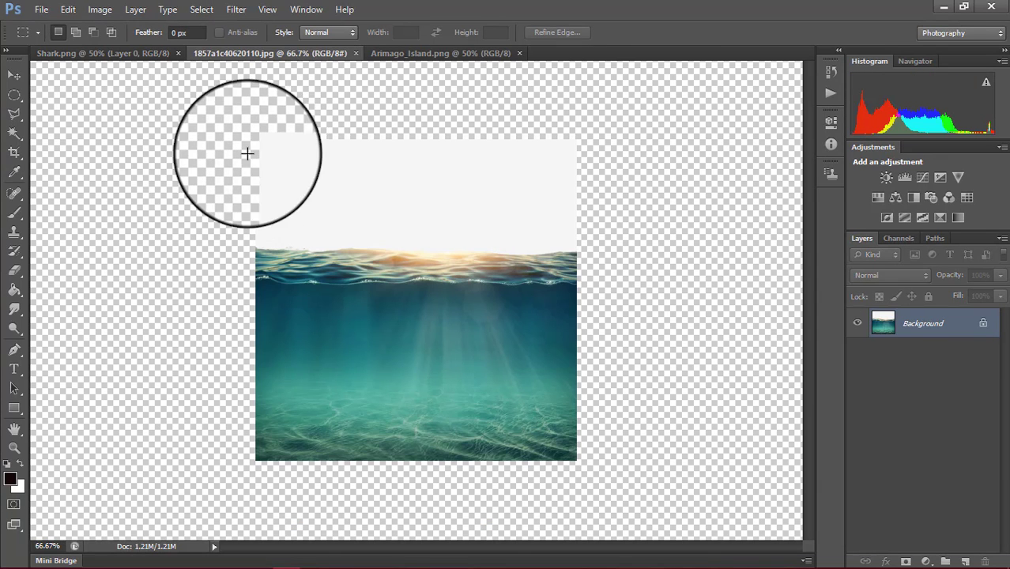
{"action": "left_click", "coordinate": [17, 152]}
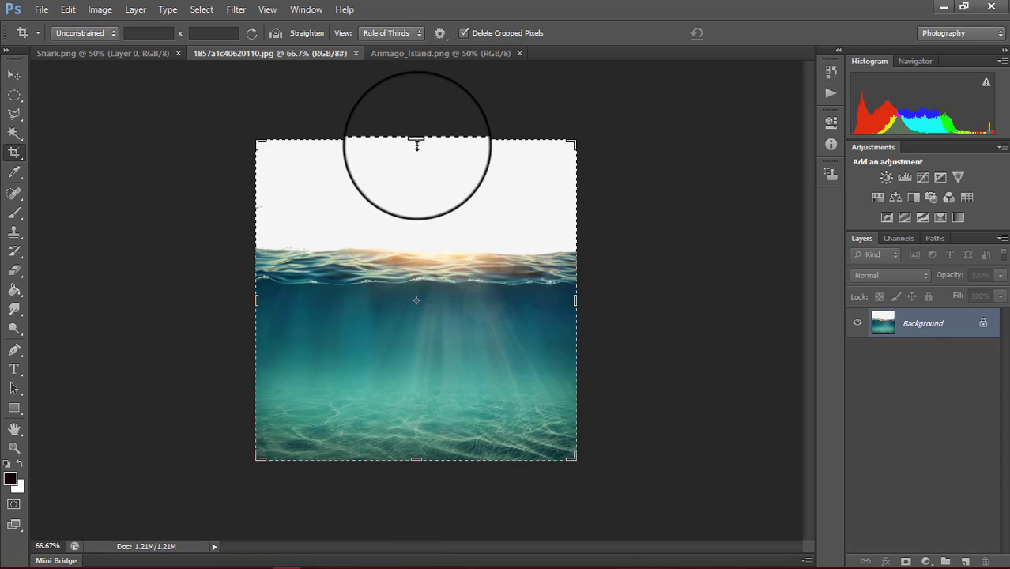
{"action": "mouse_move", "coordinate": [416, 141]}
{"action": "left_mouse_down"}
{"action": "mouse_move", "coordinate": [414, 73]}
{"action": "mouse_move", "coordinate": [410, 156]}
{"action": "left_mouse_up"}
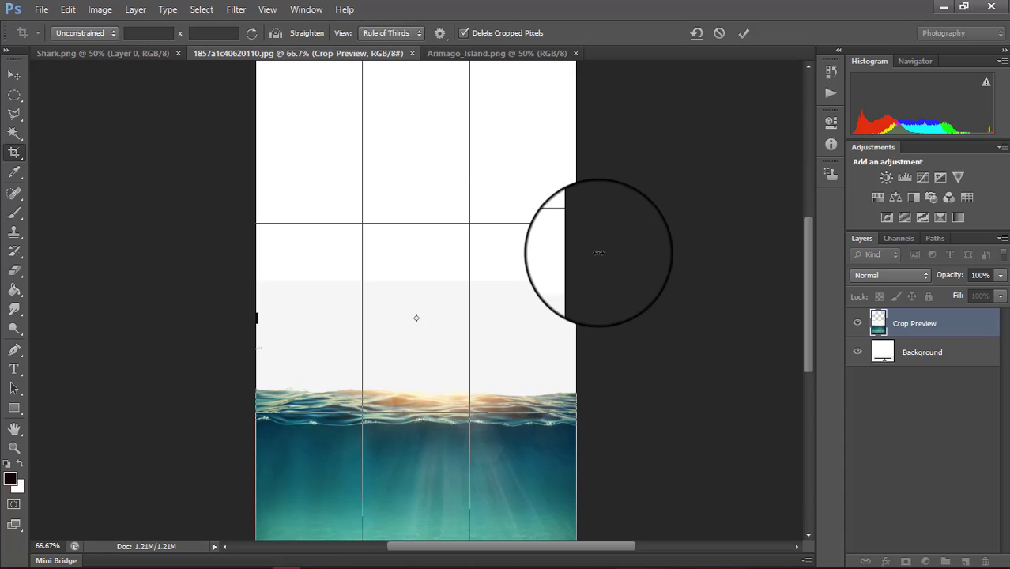
{"action": "left_click", "coordinate": [748, 31]}
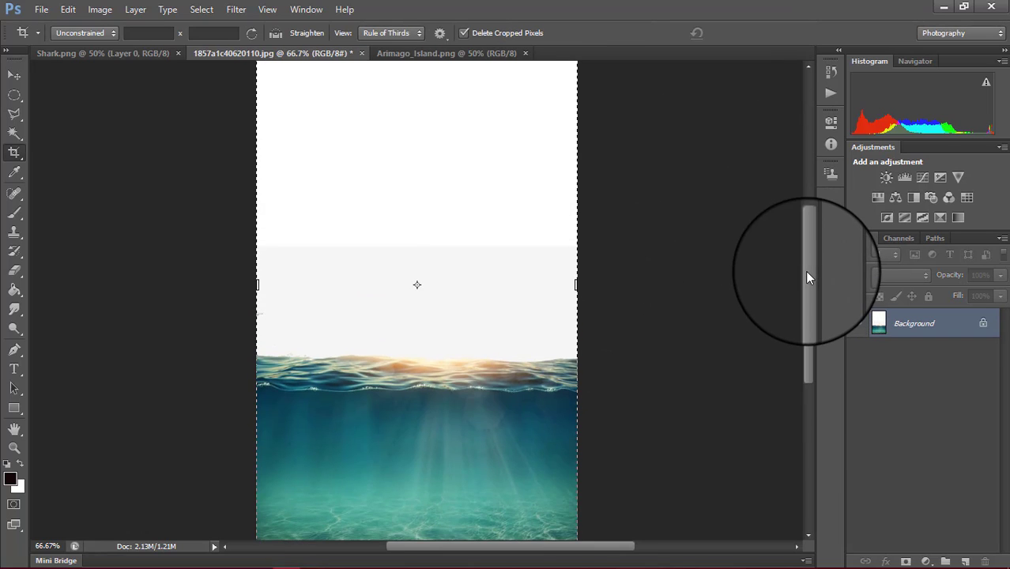
Unlock the Arimago_Island.png background as Layer 0 and drag it into the underwater document
{"action": "left_click", "coordinate": [7, 74]}
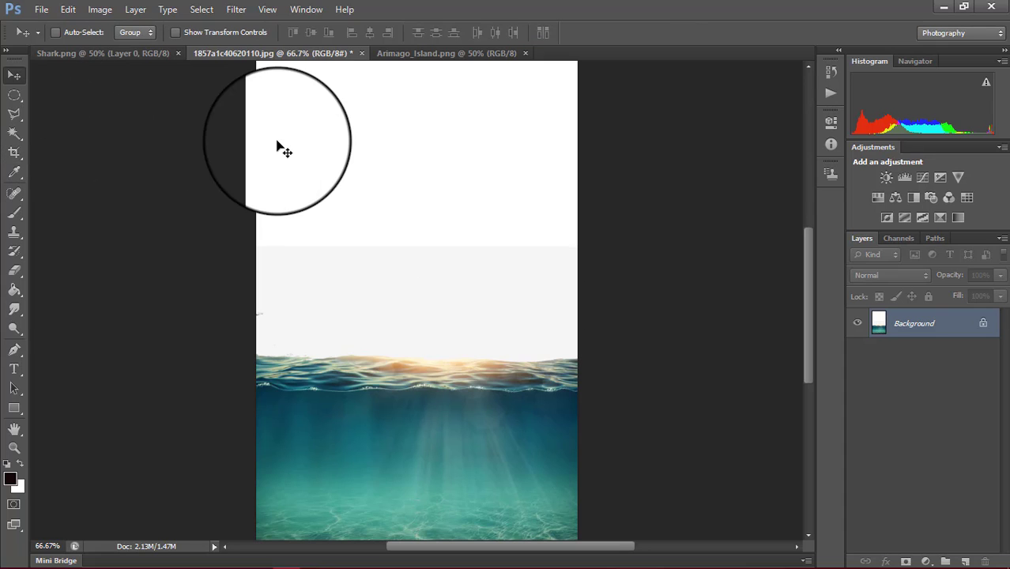
{"action": "left_click", "coordinate": [434, 55]}
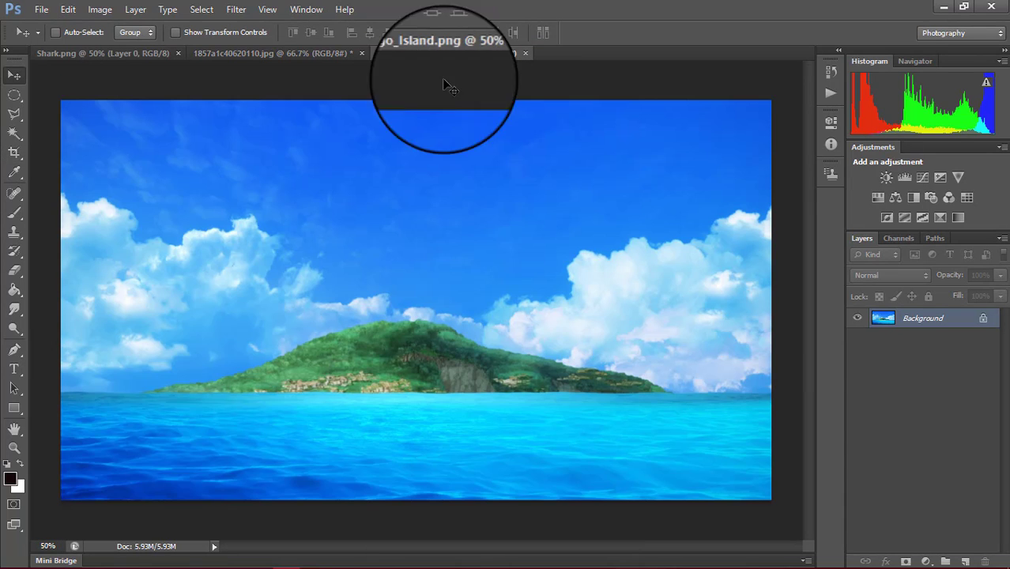
{"action": "left_click_drag", "start_coordinate": [429, 138], "coordinate": [433, 144]}
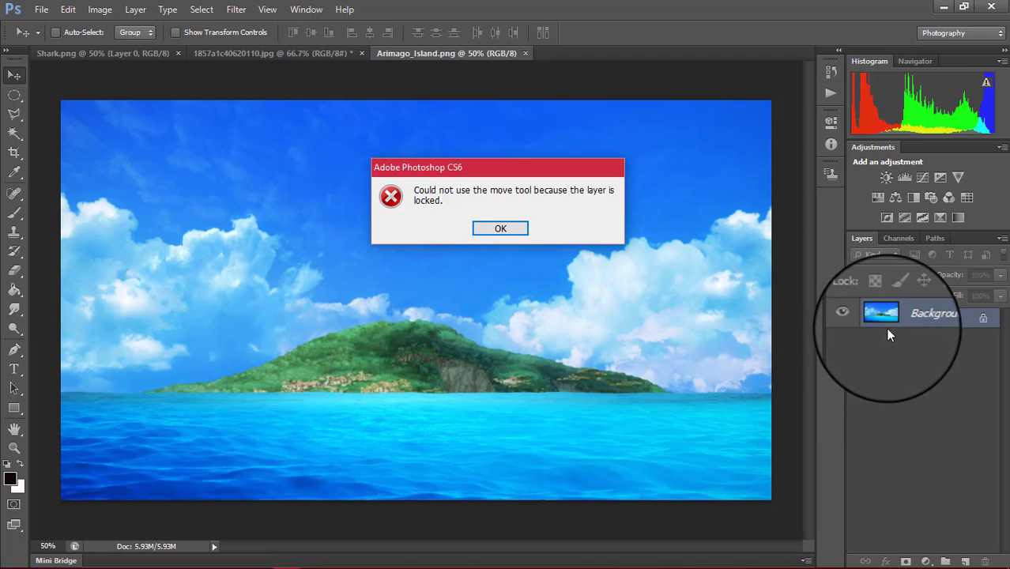
{"action": "left_click", "coordinate": [510, 237]}
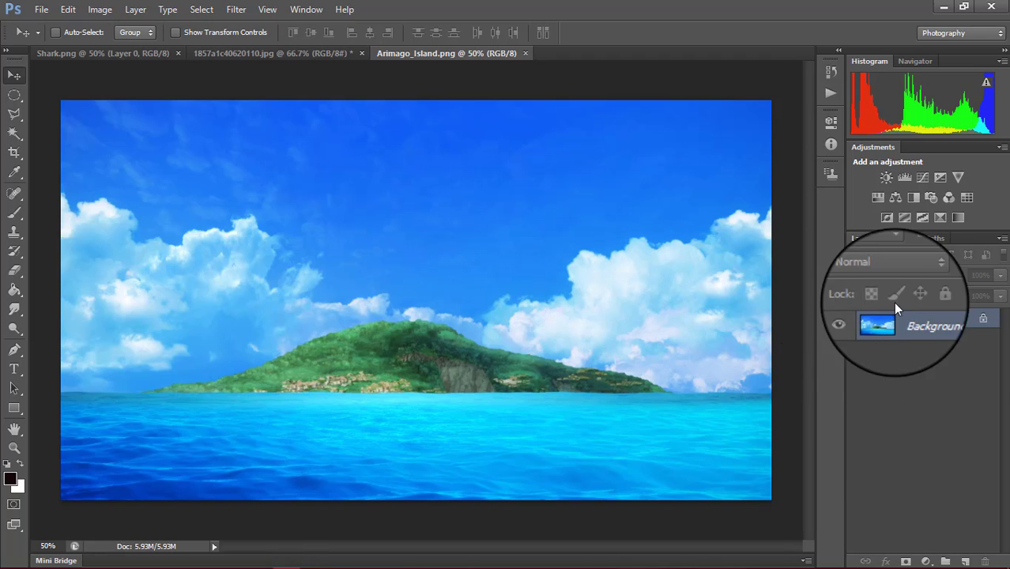
{"action": "double_click", "coordinate": [982, 320]}
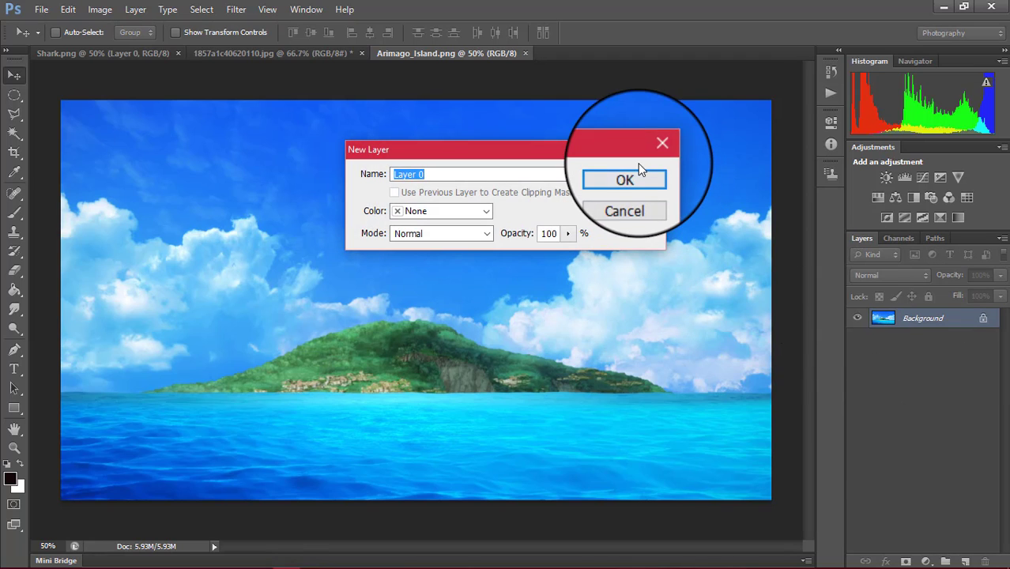
{"action": "left_click", "coordinate": [640, 176]}
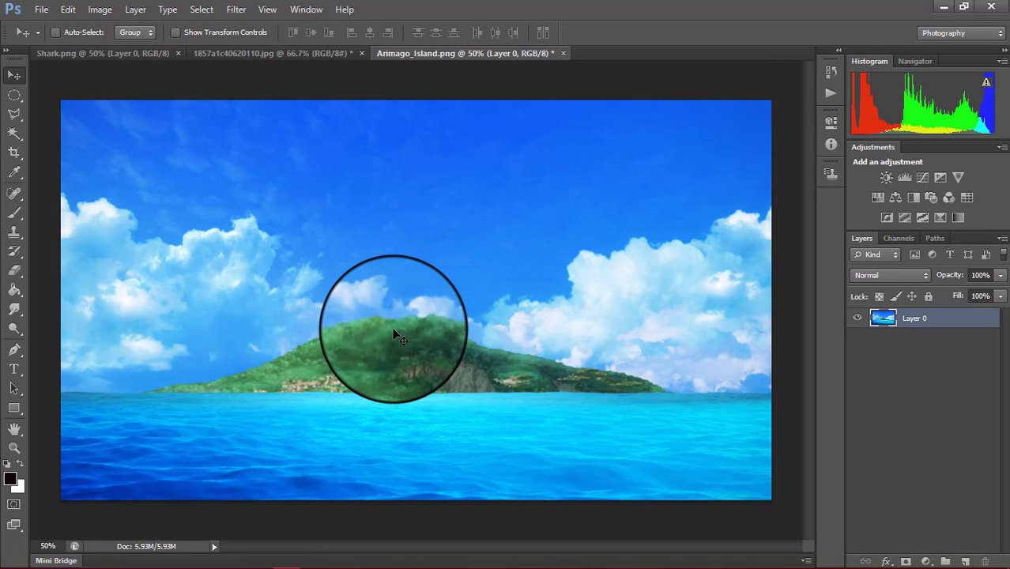
{"action": "mouse_move", "coordinate": [396, 338]}
{"action": "left_mouse_down"}
{"action": "mouse_move", "coordinate": [298, 82]}
{"action": "mouse_move", "coordinate": [282, 65]}
{"action": "mouse_move", "coordinate": [373, 281]}
{"action": "mouse_move", "coordinate": [381, 342]}
{"action": "left_mouse_up"}
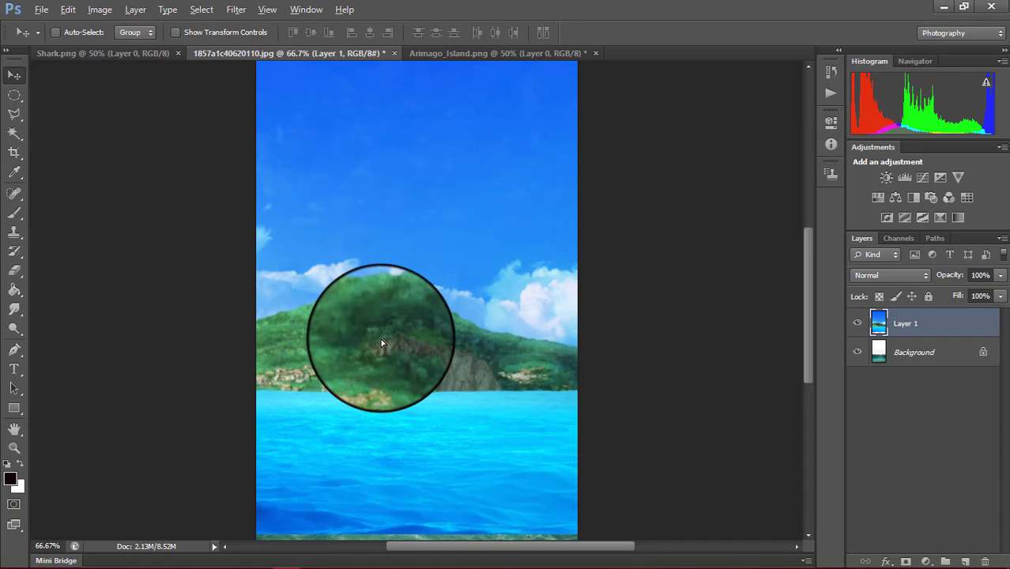
Scale the island layer to about 53% and place it above the underwater area
{"action": "left_click_drag", "start_coordinate": [404, 316], "coordinate": [355, 450]}
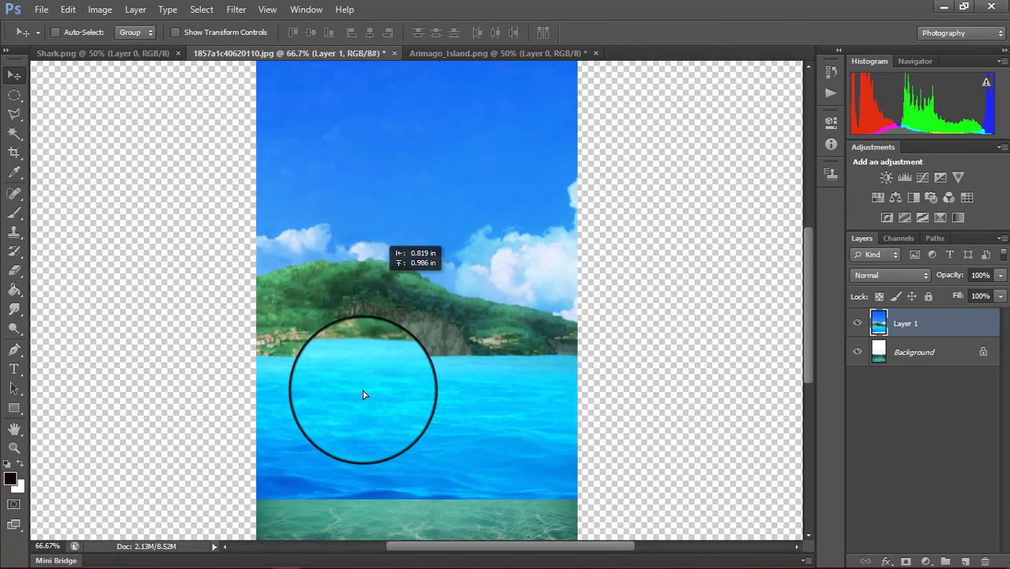
{"action": "key", "text": "ctrl+t"}
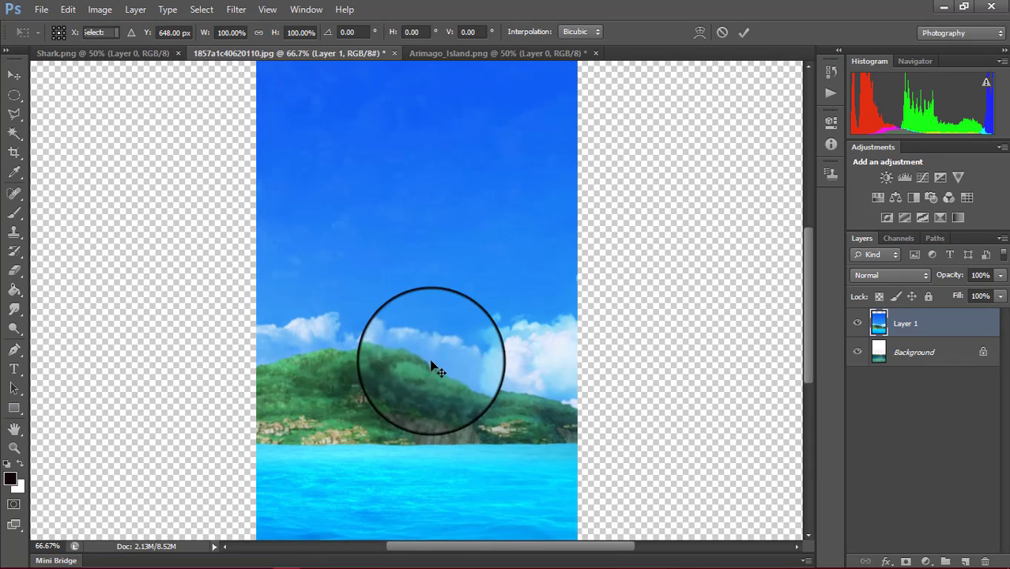
{"action": "mouse_move", "coordinate": [477, 236]}
{"action": "left_mouse_down"}
{"action": "mouse_move", "coordinate": [340, 338]}
{"action": "mouse_move", "coordinate": [352, 334]}
{"action": "left_mouse_up"}
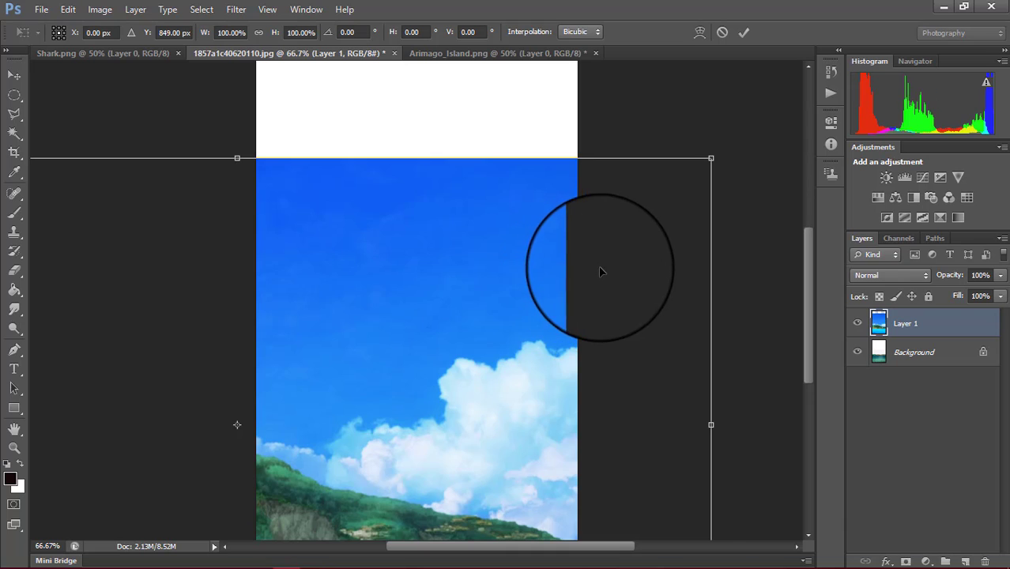
{"action": "left_click_drag", "start_coordinate": [730, 152], "coordinate": [480, 333]}
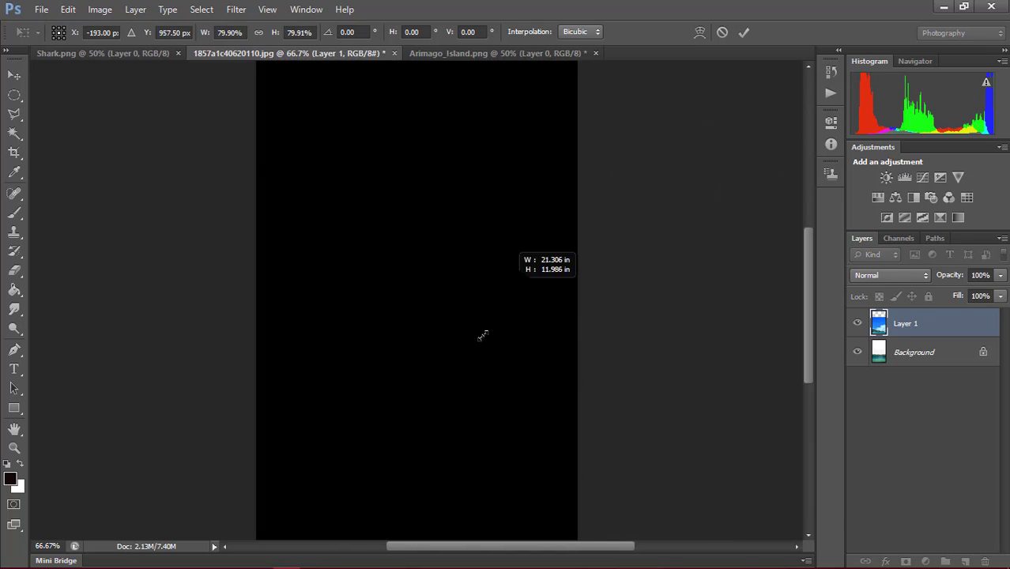
{"action": "left_click_drag", "start_coordinate": [385, 399], "coordinate": [608, 213]}
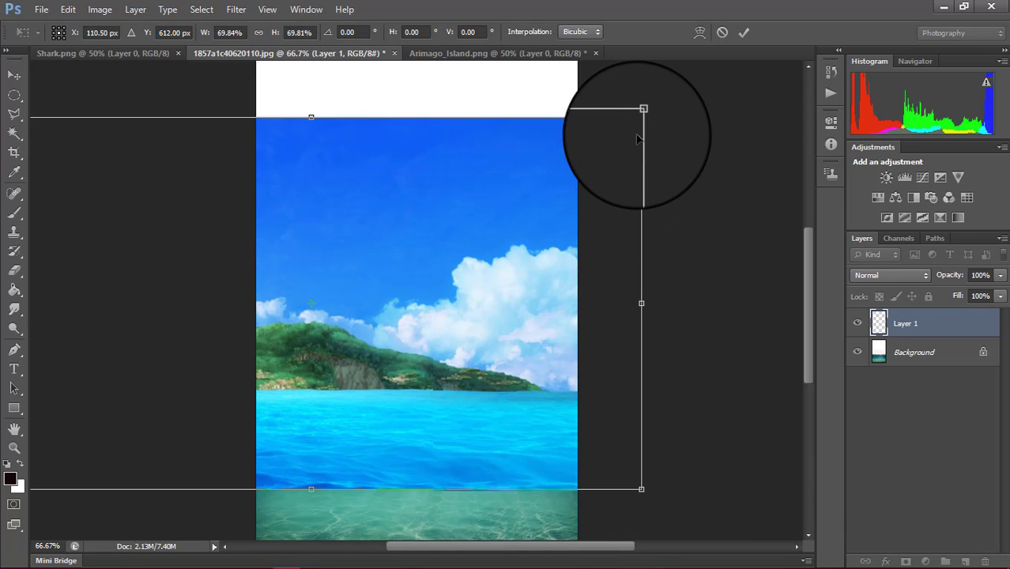
{"action": "mouse_move", "coordinate": [640, 107]}
{"action": "left_mouse_down"}
{"action": "mouse_move", "coordinate": [512, 268]}
{"action": "mouse_move", "coordinate": [645, 161]}
{"action": "mouse_move", "coordinate": [647, 193]}
{"action": "left_mouse_up"}
{"action": "left_click_drag", "start_coordinate": [493, 243], "coordinate": [490, 227]}
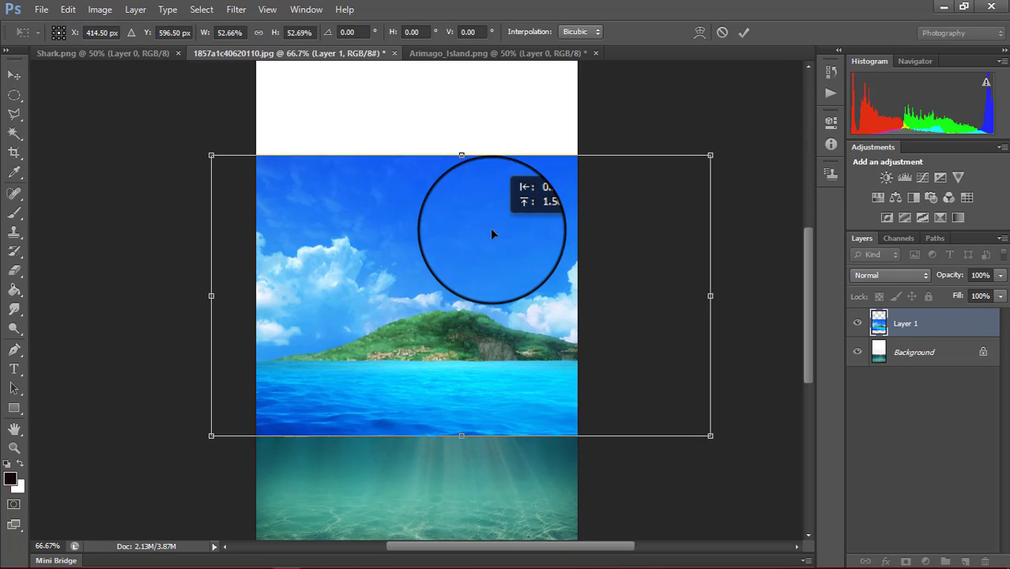
{"action": "left_click", "coordinate": [745, 35]}
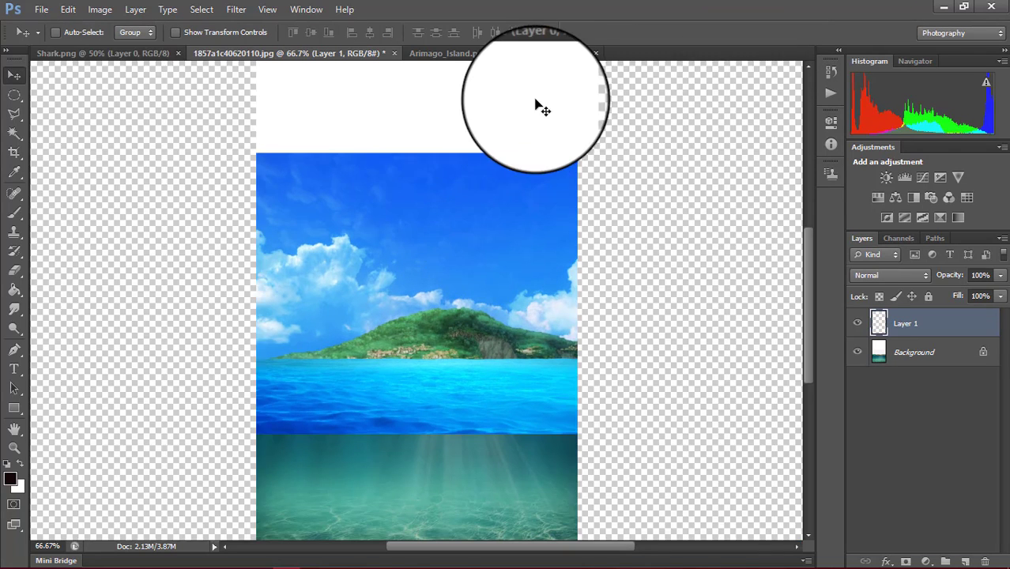
Nudge the island layer up so its sea meets the underwater section
{"action": "left_click_drag", "start_coordinate": [450, 168], "coordinate": [451, 137]}
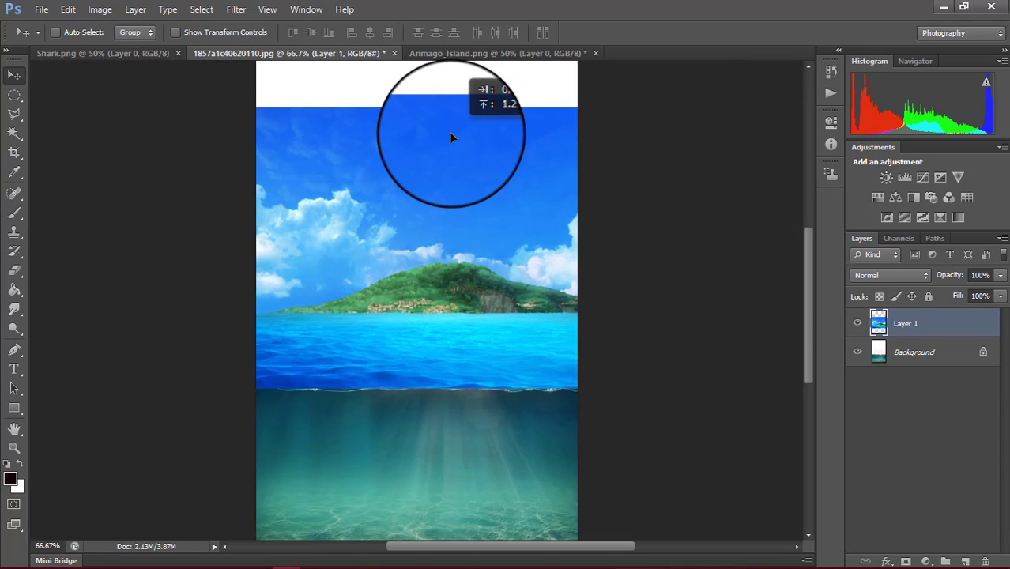
{"action": "left_click_drag", "start_coordinate": [451, 137], "coordinate": [450, 143]}
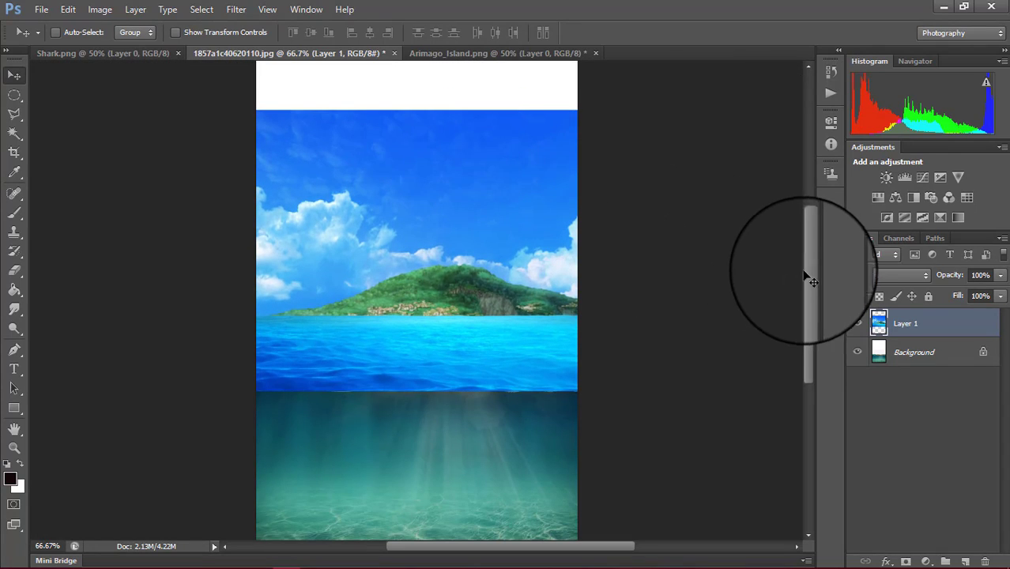
{"action": "mouse_move", "coordinate": [807, 280]}
{"action": "left_mouse_down"}
{"action": "mouse_move", "coordinate": [804, 315]}
{"action": "mouse_move", "coordinate": [801, 304]}
{"action": "left_mouse_up"}
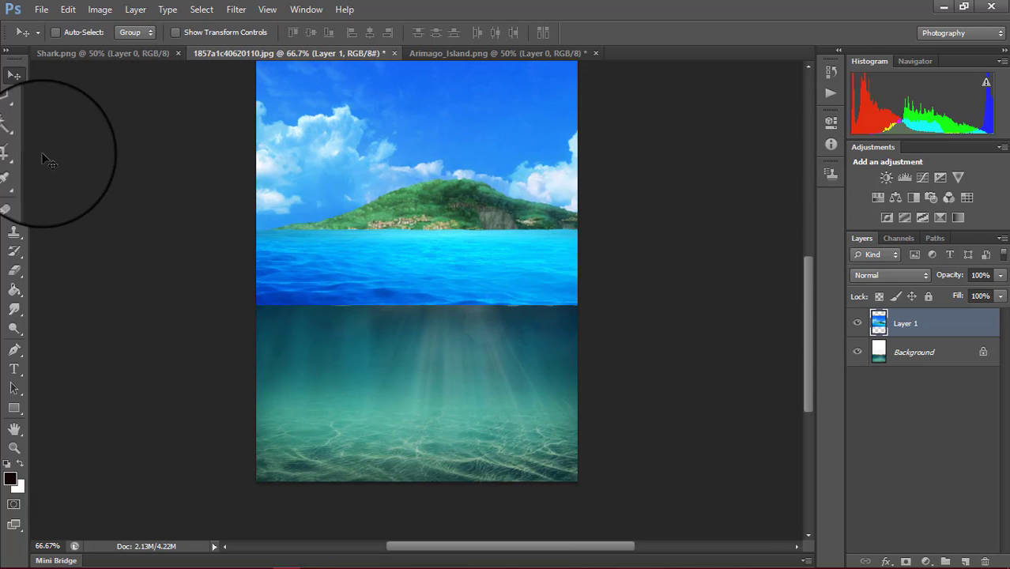
Crop the canvas top down to the island's sky, trimming the white strip
{"action": "left_click", "coordinate": [14, 154]}
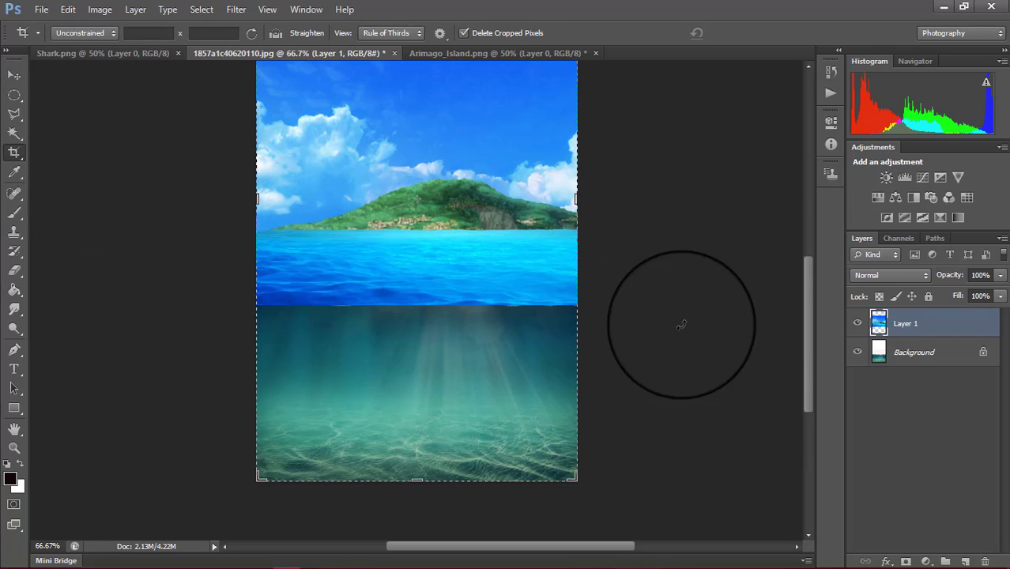
{"action": "left_click_drag", "start_coordinate": [814, 358], "coordinate": [817, 271]}
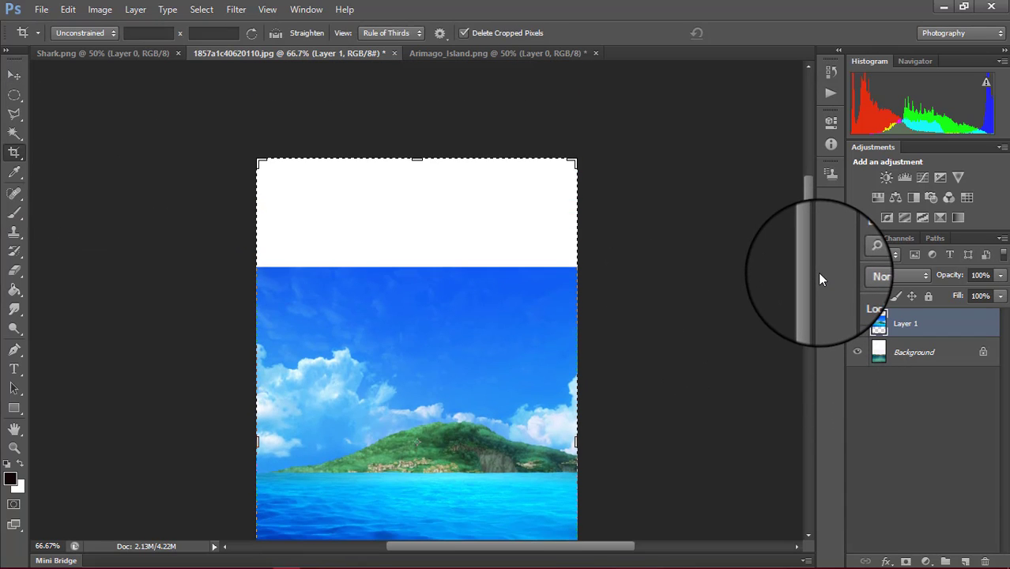
{"action": "left_click_drag", "start_coordinate": [422, 161], "coordinate": [423, 214]}
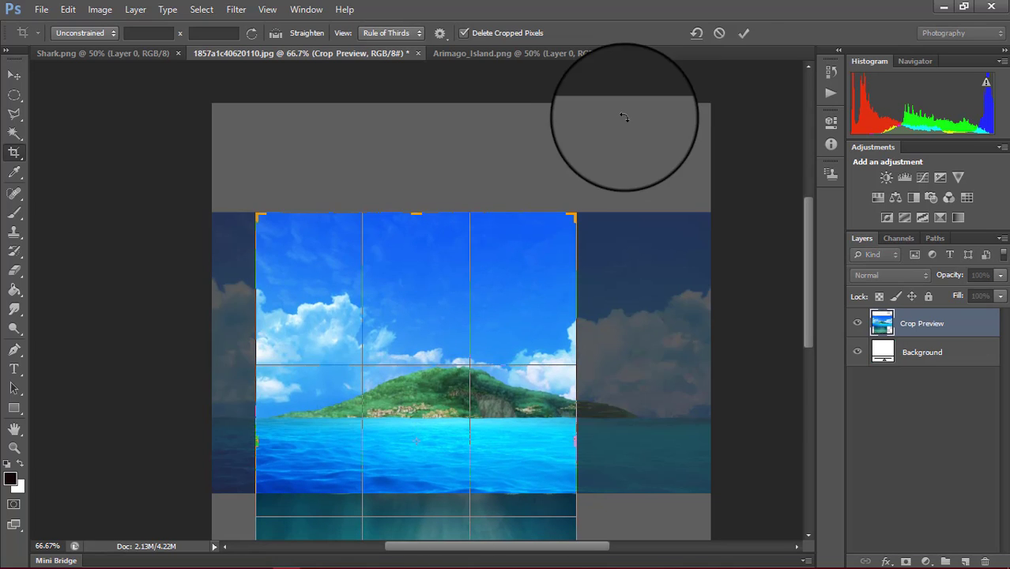
{"action": "left_click", "coordinate": [741, 40]}
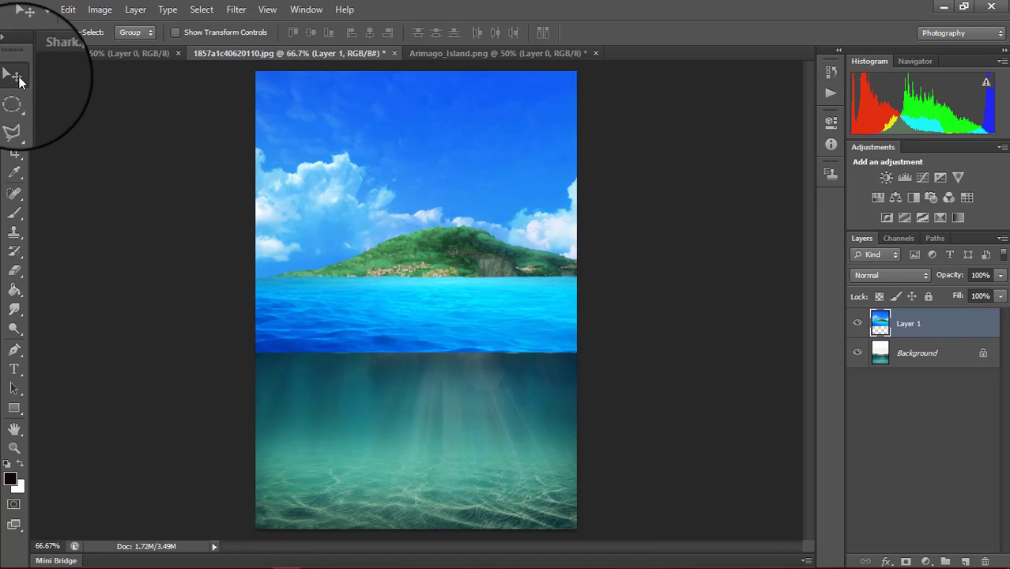
Bring the shark image into the composite as Layer 2 and start positioning it
{"action": "left_click", "coordinate": [68, 56]}
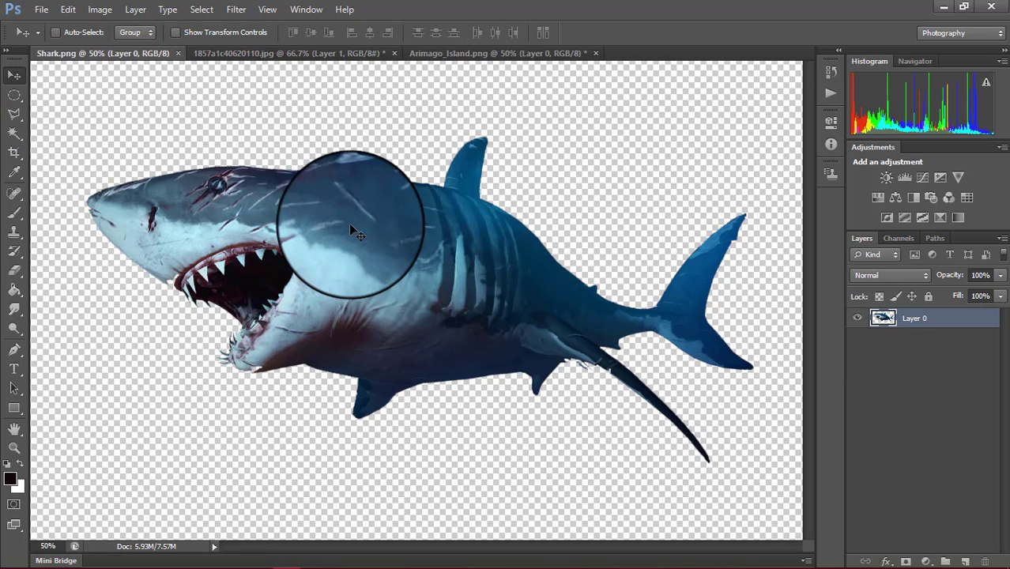
{"action": "mouse_move", "coordinate": [349, 223]}
{"action": "left_mouse_down"}
{"action": "mouse_move", "coordinate": [287, 61]}
{"action": "mouse_move", "coordinate": [361, 264]}
{"action": "mouse_move", "coordinate": [387, 382]}
{"action": "left_mouse_up"}
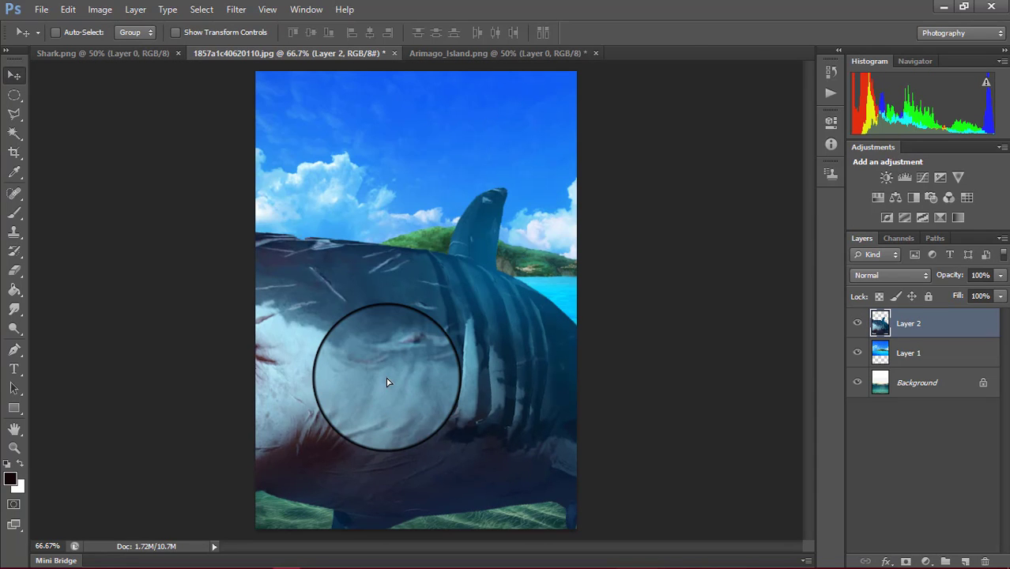
{"action": "key", "text": "ctrl+t"}
{"action": "mouse_move", "coordinate": [486, 174]}
{"action": "left_mouse_down"}
{"action": "mouse_move", "coordinate": [594, 173]}
{"action": "mouse_move", "coordinate": [352, 390]}
{"action": "left_mouse_up"}
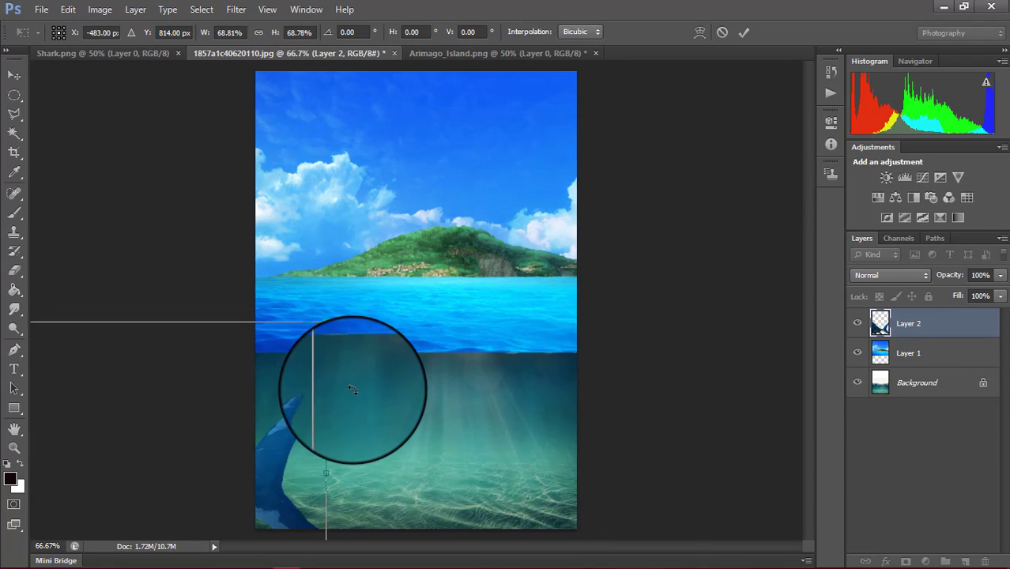
{"action": "left_click_drag", "start_coordinate": [271, 434], "coordinate": [436, 280]}
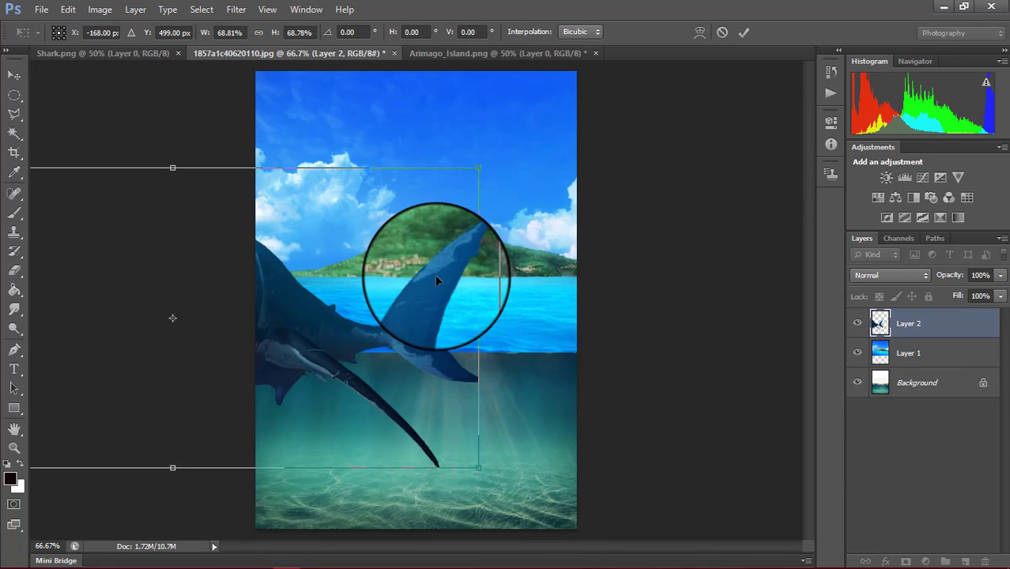
{"action": "left_click_drag", "start_coordinate": [326, 316], "coordinate": [753, 176]}
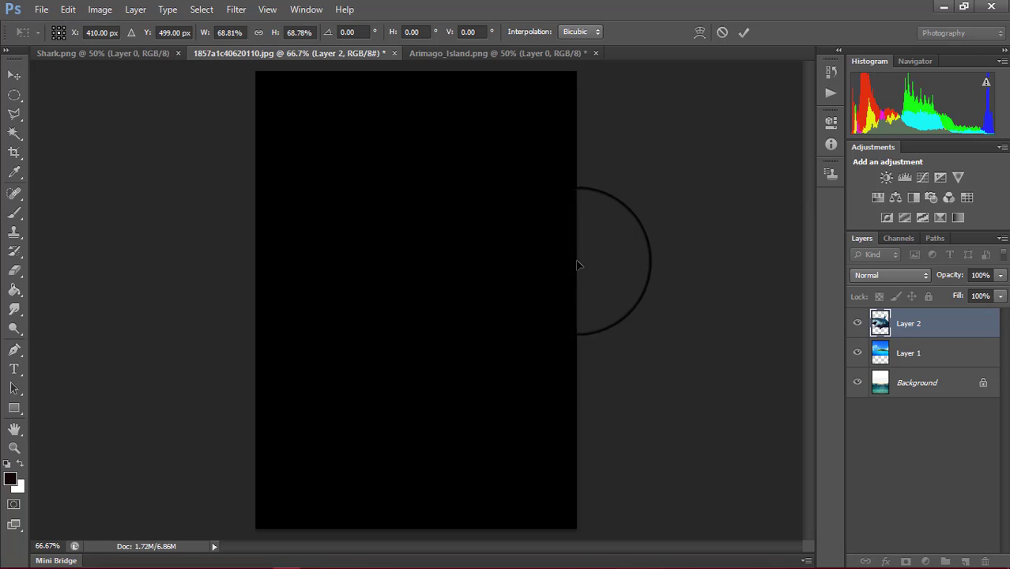
{"action": "left_click_drag", "start_coordinate": [577, 265], "coordinate": [484, 248]}
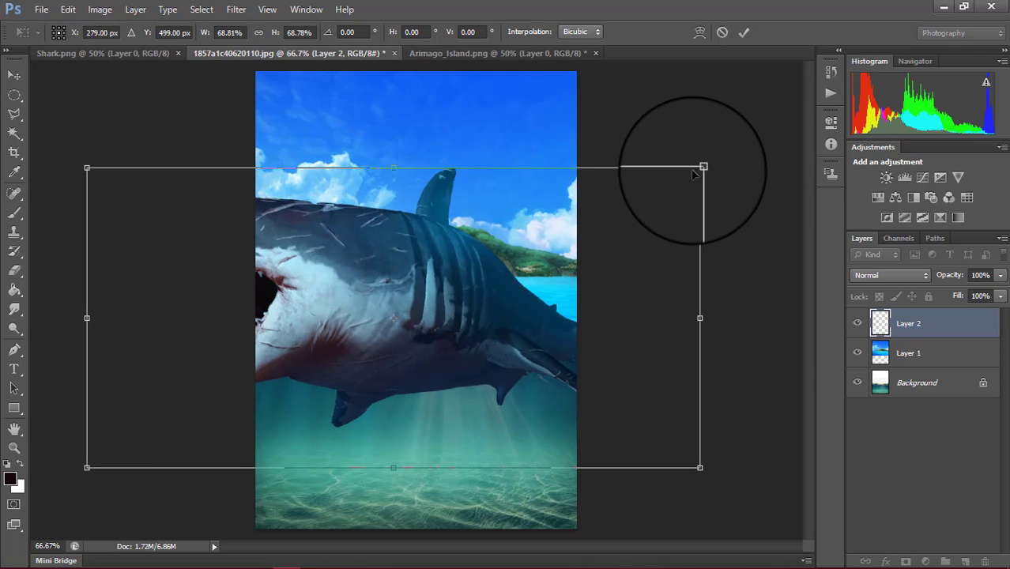
Scale the shark to 25%, rotate it 15° and place it underwater below the island
{"action": "mouse_move", "coordinate": [697, 164]}
{"action": "left_mouse_down"}
{"action": "mouse_move", "coordinate": [399, 359]}
{"action": "mouse_move", "coordinate": [399, 457]}
{"action": "left_mouse_up"}
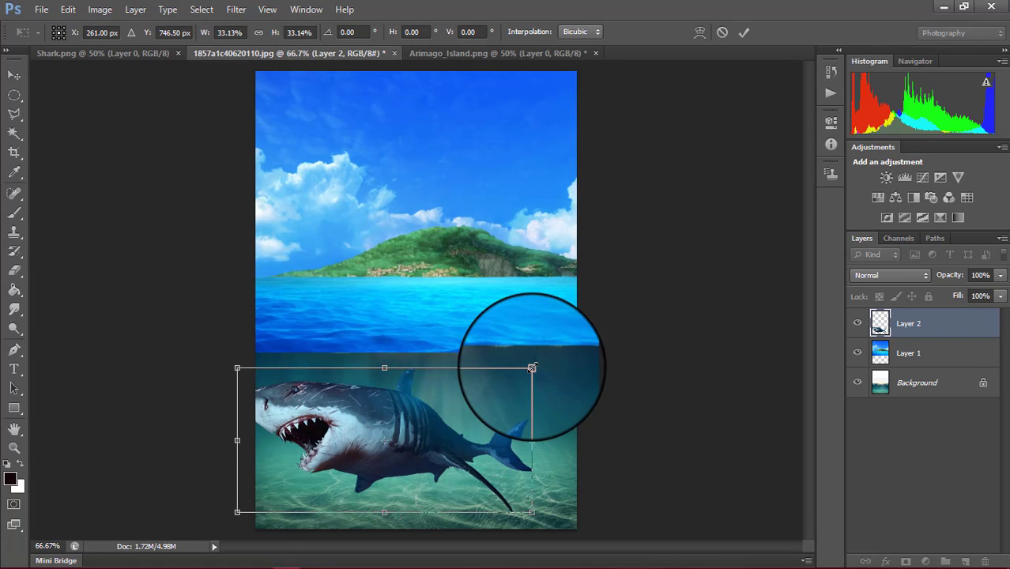
{"action": "left_click_drag", "start_coordinate": [531, 367], "coordinate": [468, 430]}
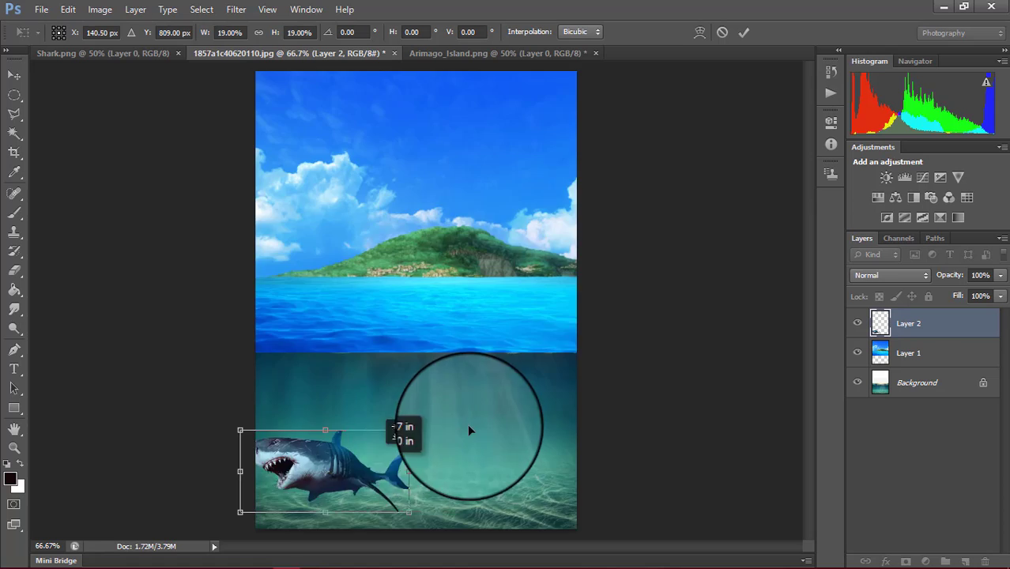
{"action": "left_click_drag", "start_coordinate": [315, 481], "coordinate": [449, 435]}
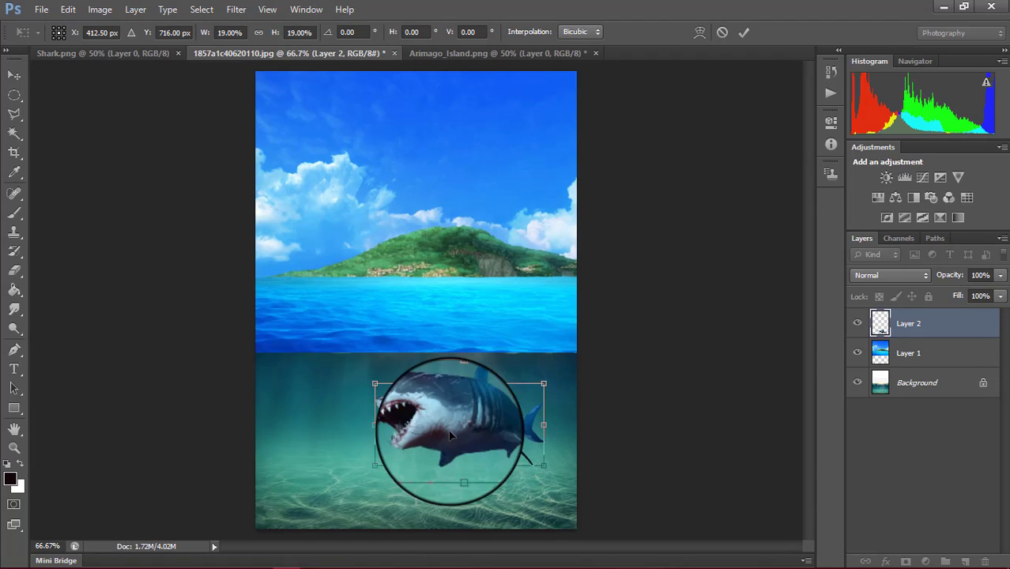
{"action": "left_click_drag", "start_coordinate": [543, 384], "coordinate": [557, 381]}
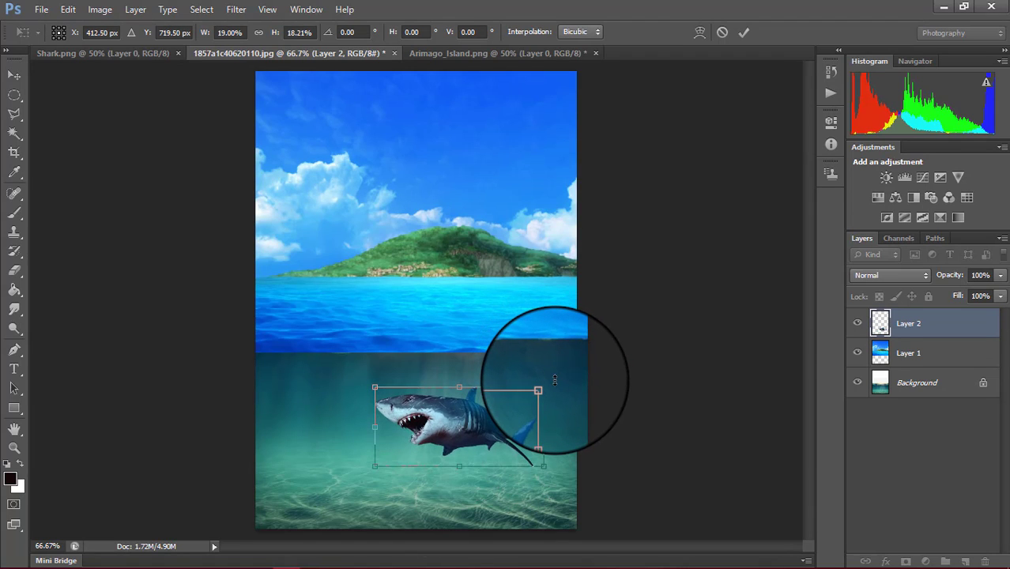
{"action": "left_click_drag", "start_coordinate": [556, 376], "coordinate": [565, 397]}
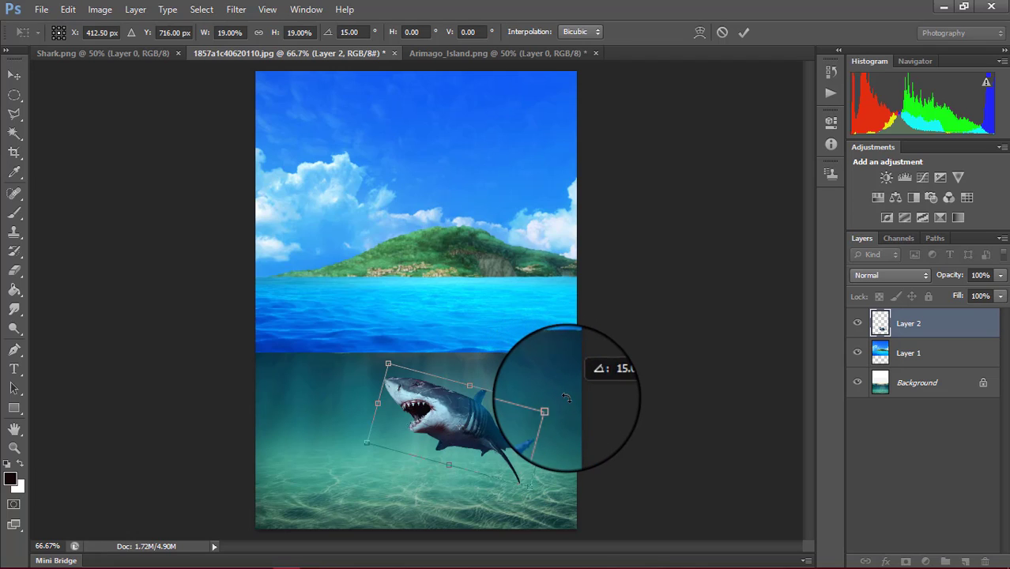
{"action": "left_click_drag", "start_coordinate": [454, 419], "coordinate": [447, 413]}
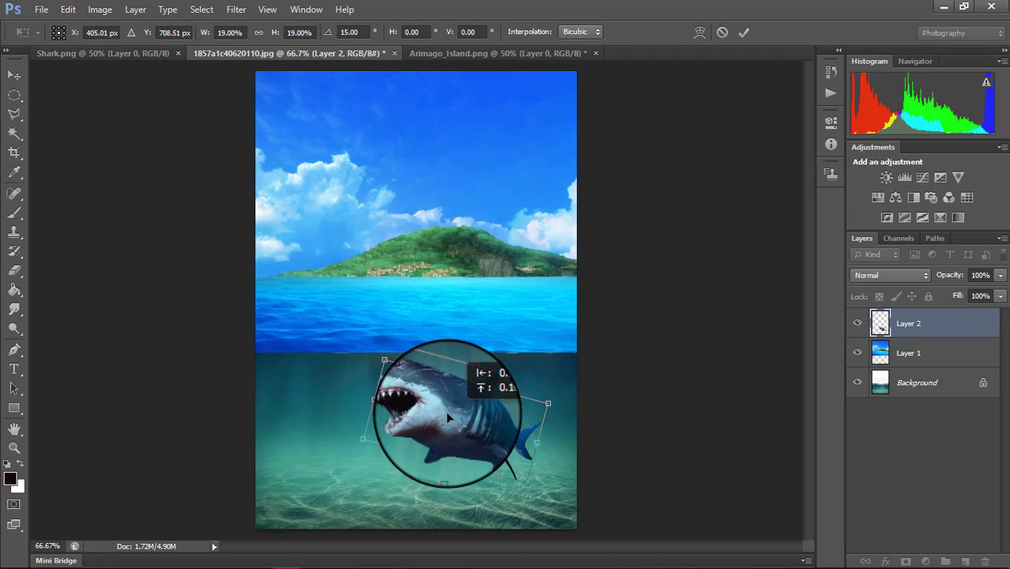
{"action": "left_click_drag", "start_coordinate": [359, 436], "coordinate": [301, 447]}
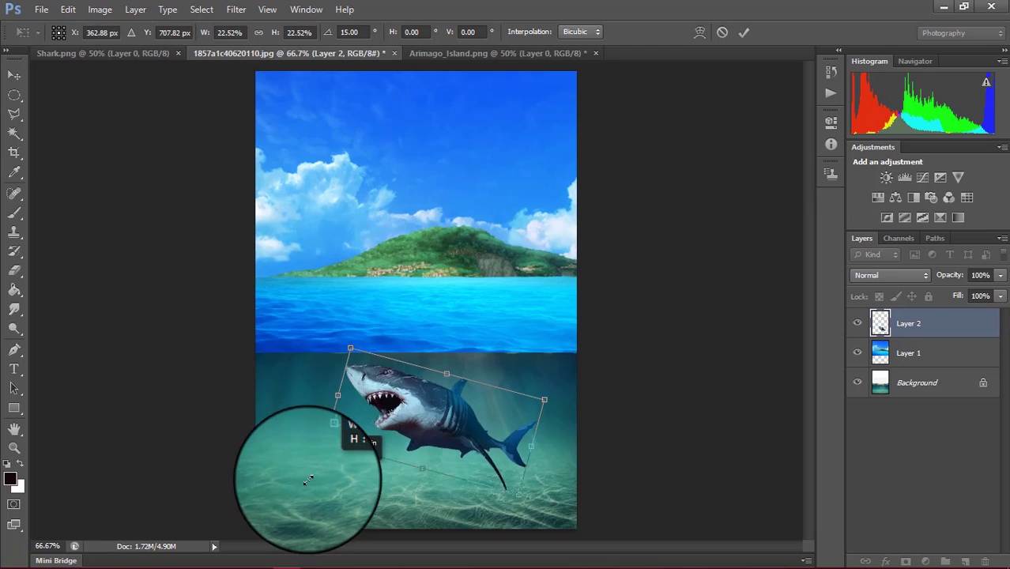
{"action": "mouse_move", "coordinate": [431, 434]}
{"action": "left_mouse_down"}
{"action": "mouse_move", "coordinate": [467, 399]}
{"action": "mouse_move", "coordinate": [466, 424]}
{"action": "left_mouse_up"}
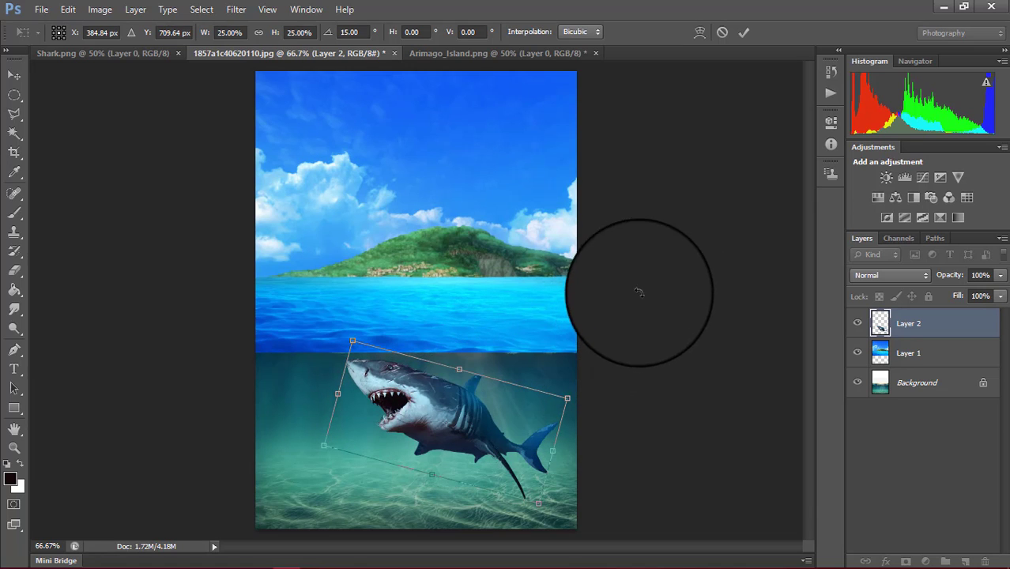
{"action": "left_click", "coordinate": [743, 32]}
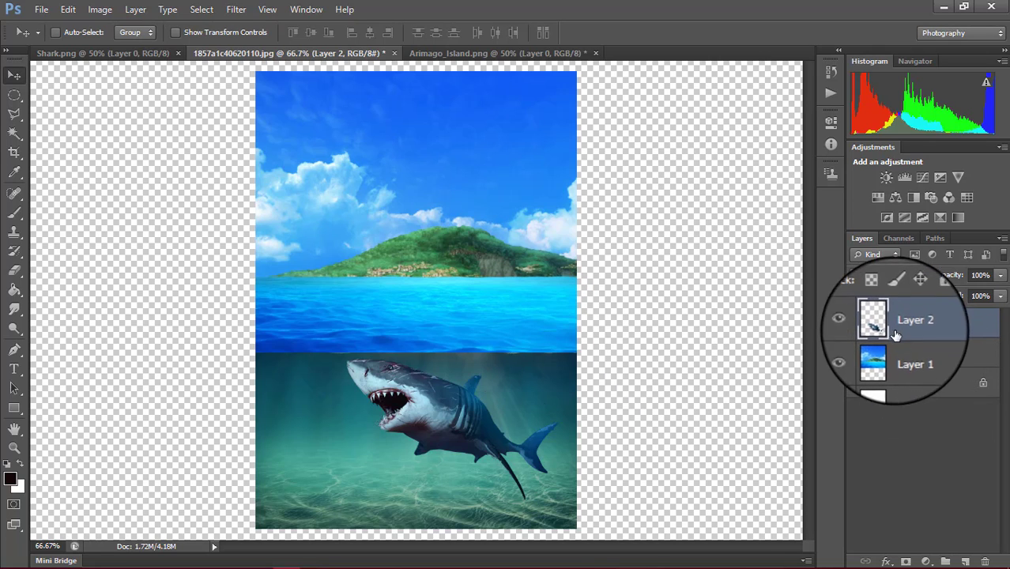
{"action": "left_click", "coordinate": [874, 276]}
Set Layer 2's blend mode to Soft Light and add an empty Layer 3 above it
{"action": "left_click", "coordinate": [862, 196]}
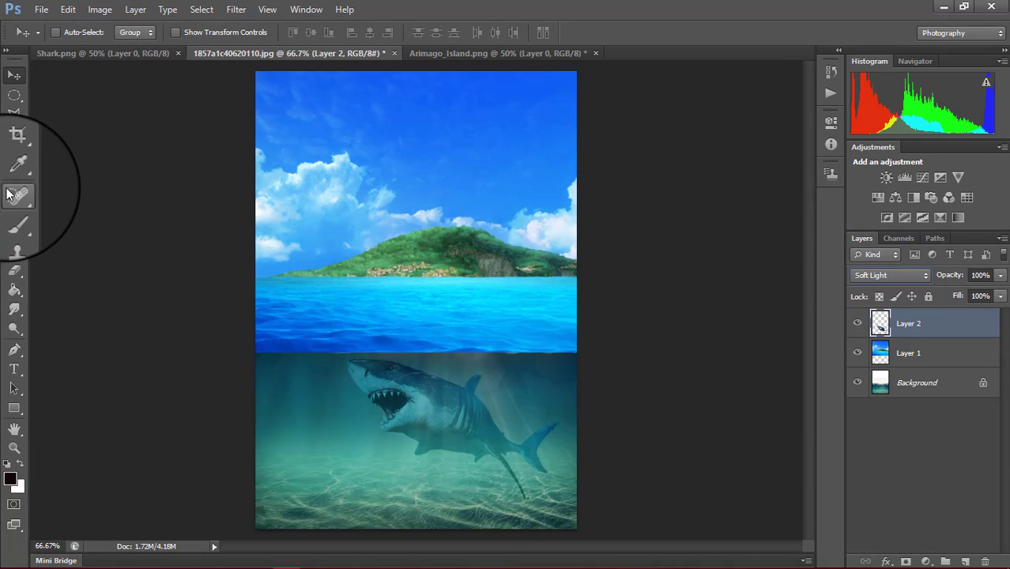
{"action": "left_click", "coordinate": [15, 270]}
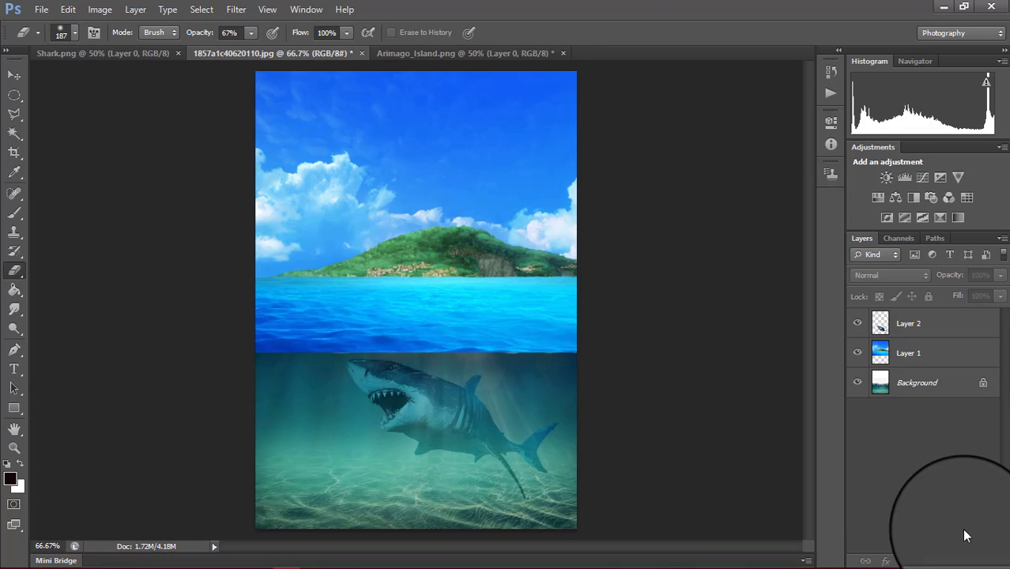
{"action": "left_click", "coordinate": [964, 560]}
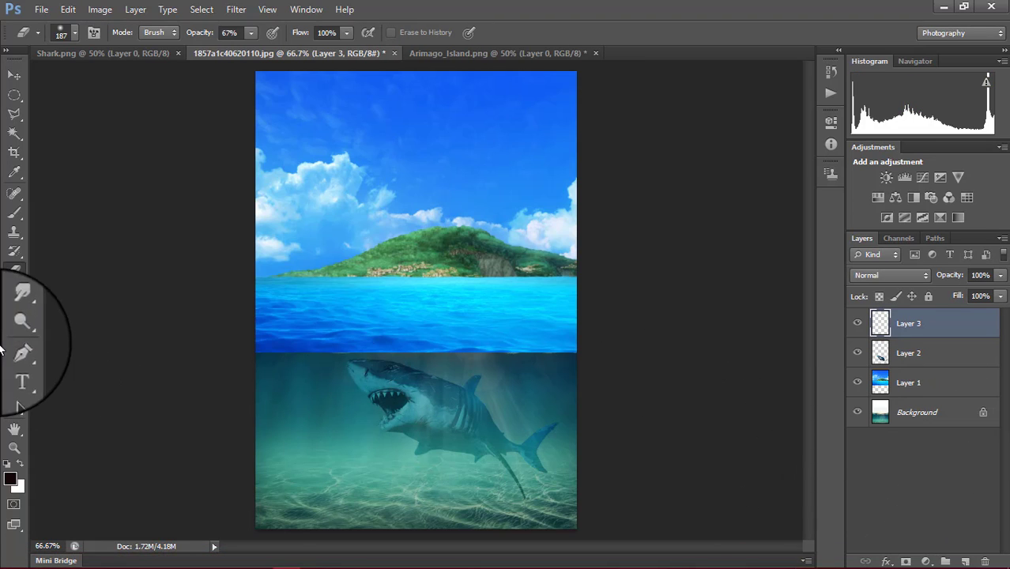
Paint a dark band across the waterline on Layer 3 with a 55% opacity, size 175 brush
{"action": "left_click", "coordinate": [10, 292]}
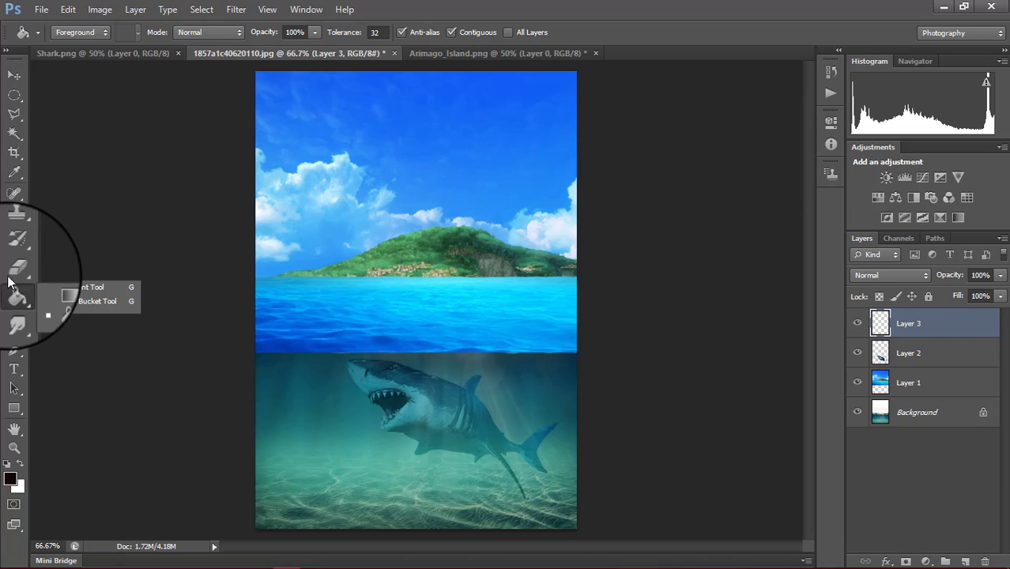
{"action": "left_click", "coordinate": [9, 274]}
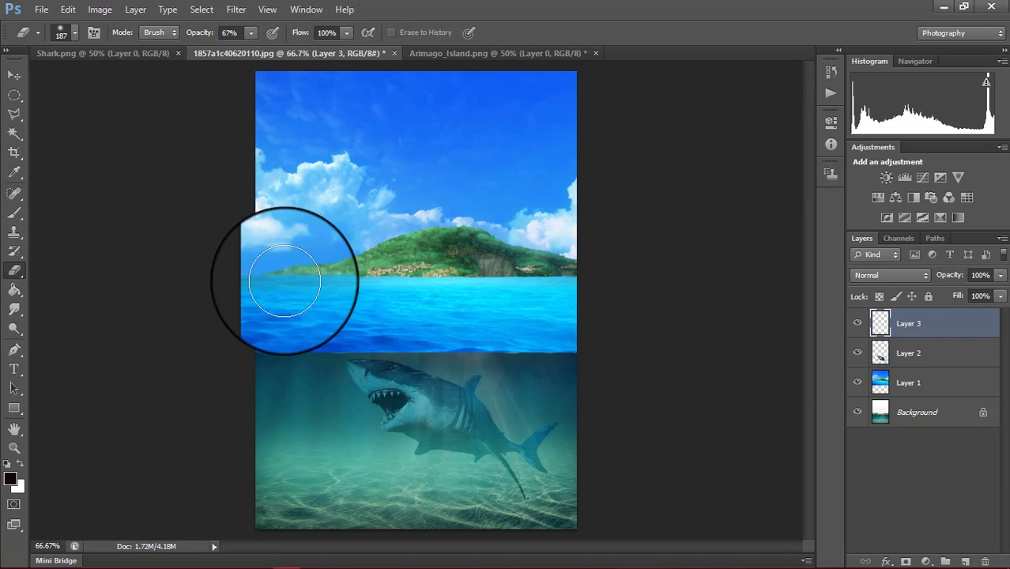
{"action": "left_click", "coordinate": [17, 216]}
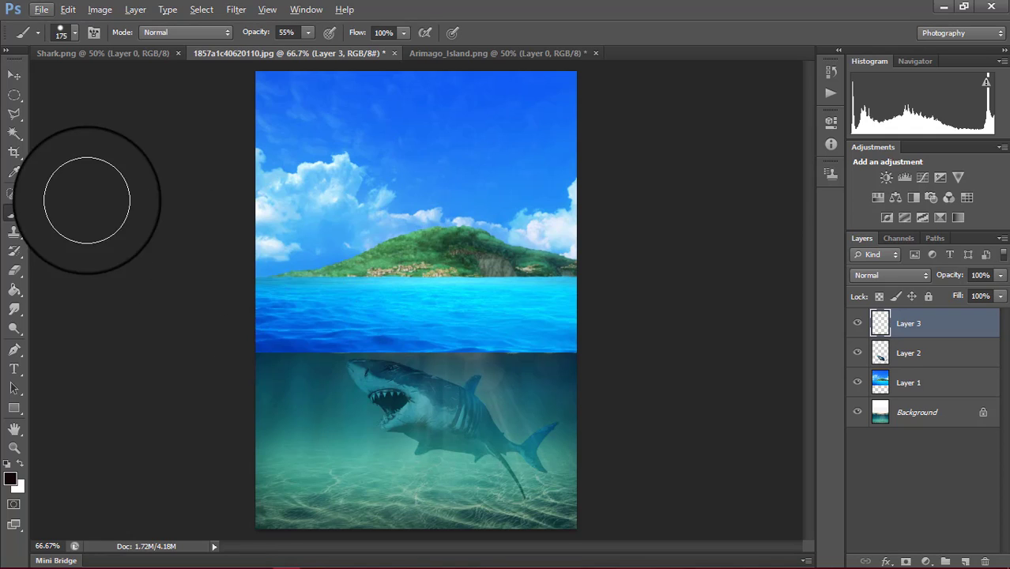
{"action": "left_click", "coordinate": [13, 196]}
{"action": "left_click_drag", "start_coordinate": [306, 342], "coordinate": [545, 363]}
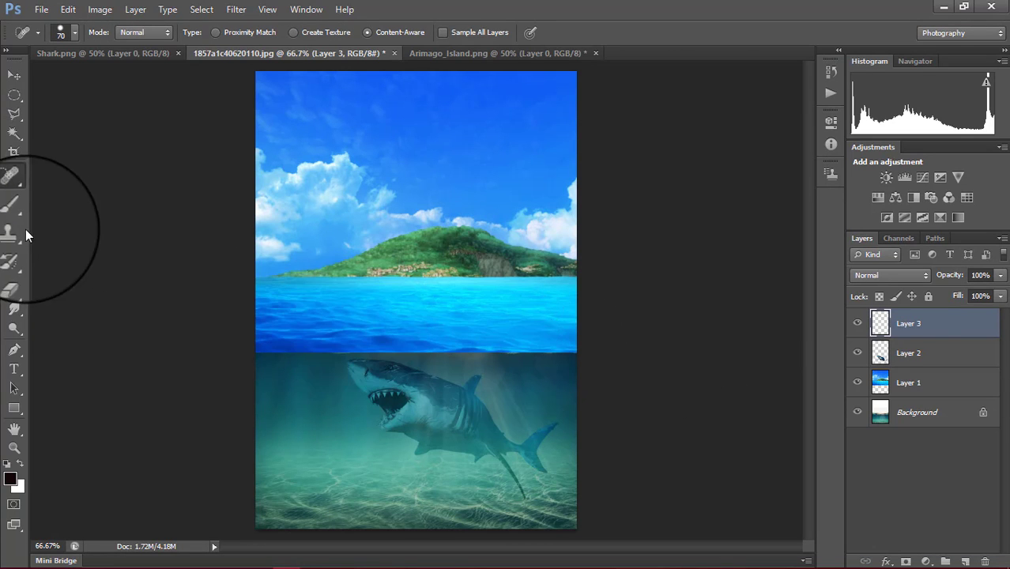
{"action": "left_click", "coordinate": [14, 212]}
{"action": "left_click_drag", "start_coordinate": [282, 361], "coordinate": [576, 375]}
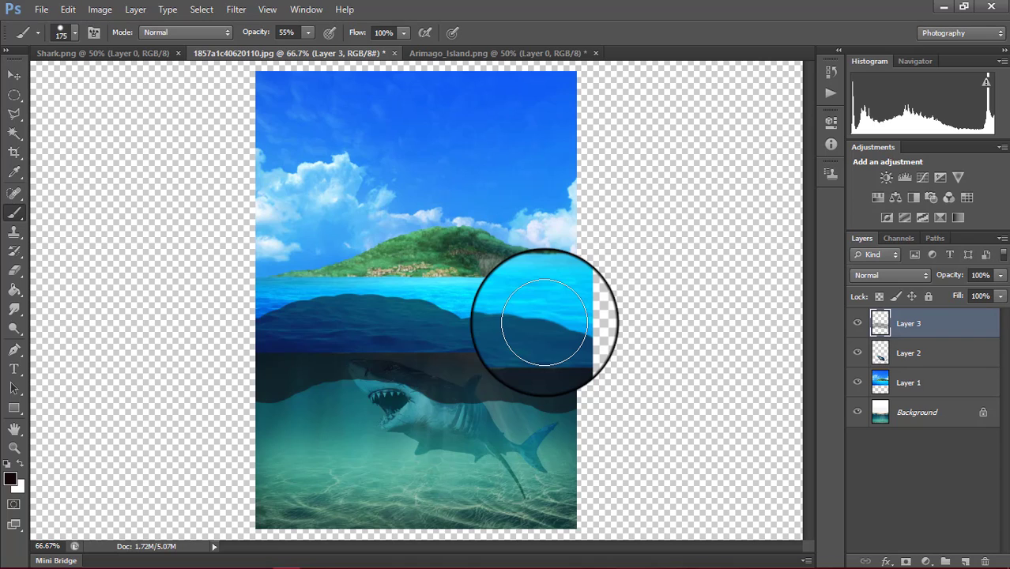
Add one more dark dab, then undo the waterline strokes on Layer 3
{"action": "left_click", "coordinate": [443, 351]}
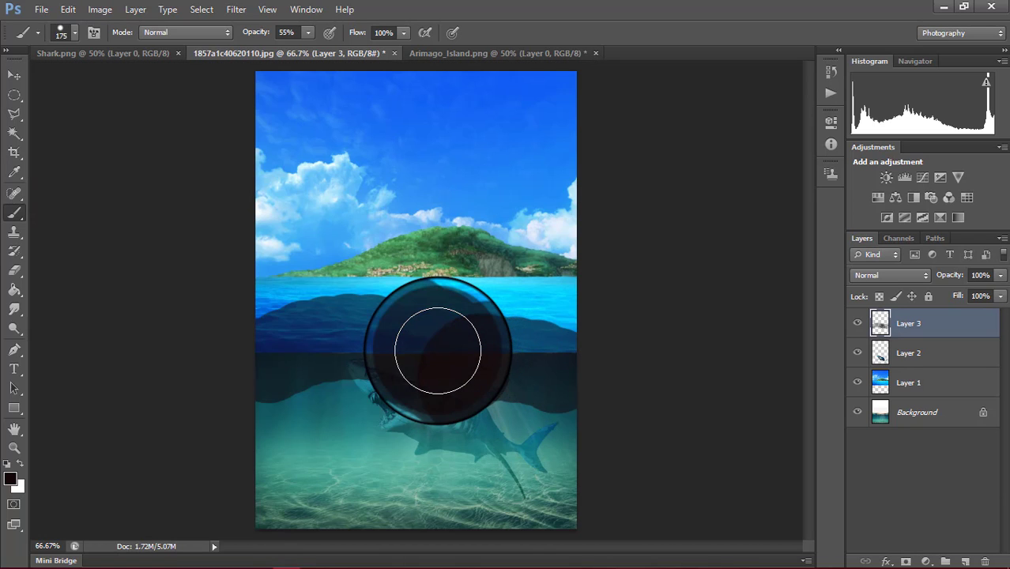
{"action": "key", "text": "ctrl+z"}
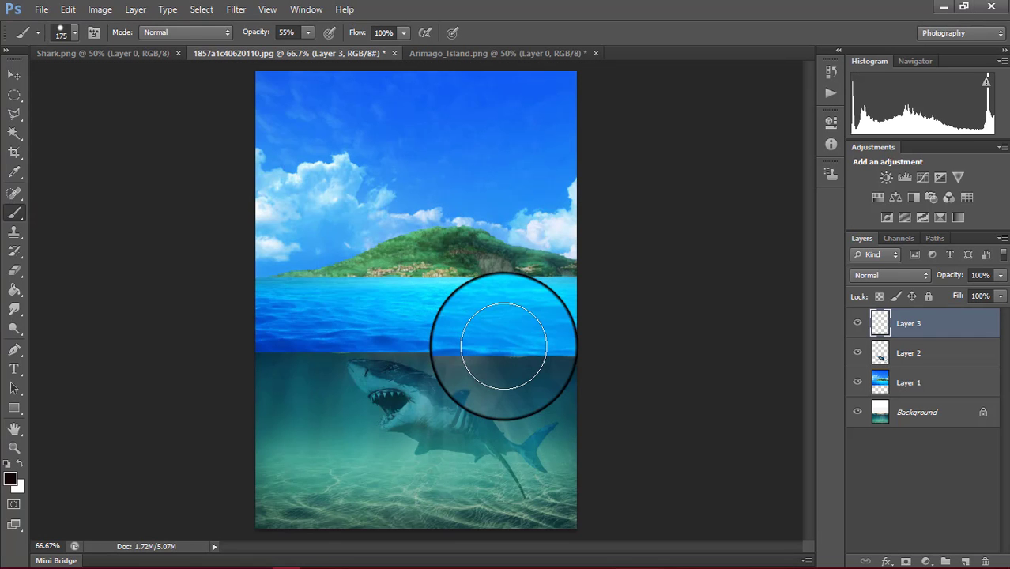
Erase over the shark on Layer 1 with the Eraser at 21% opacity
{"action": "left_click", "coordinate": [14, 271]}
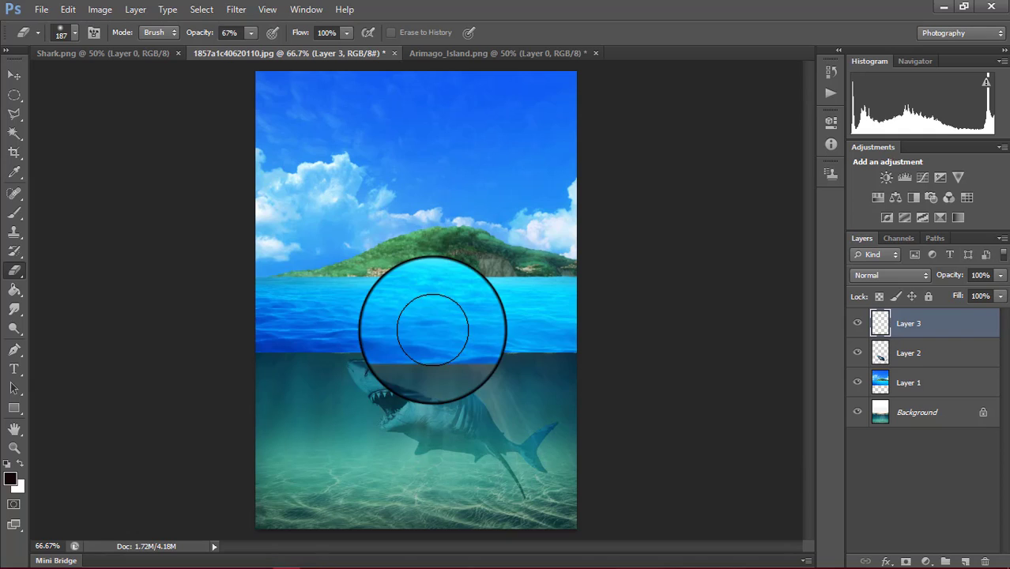
{"action": "left_click", "coordinate": [910, 382]}
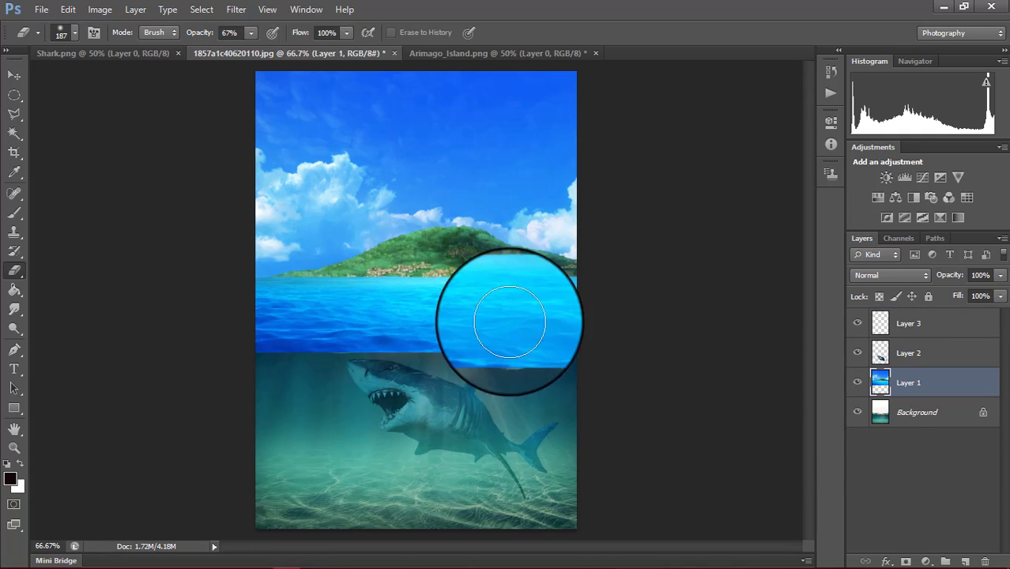
{"action": "left_click", "coordinate": [75, 35]}
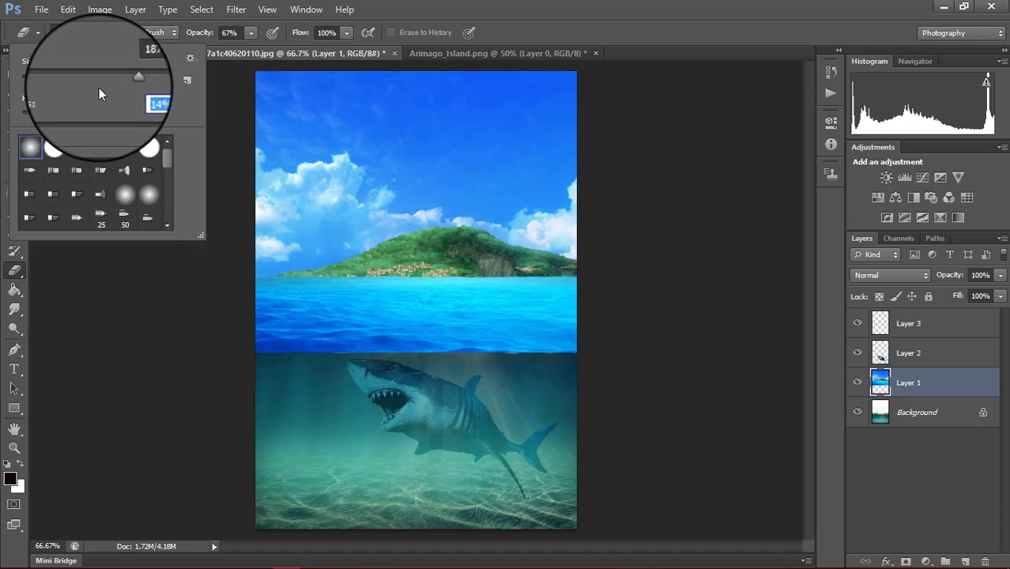
{"action": "left_click", "coordinate": [235, 32]}
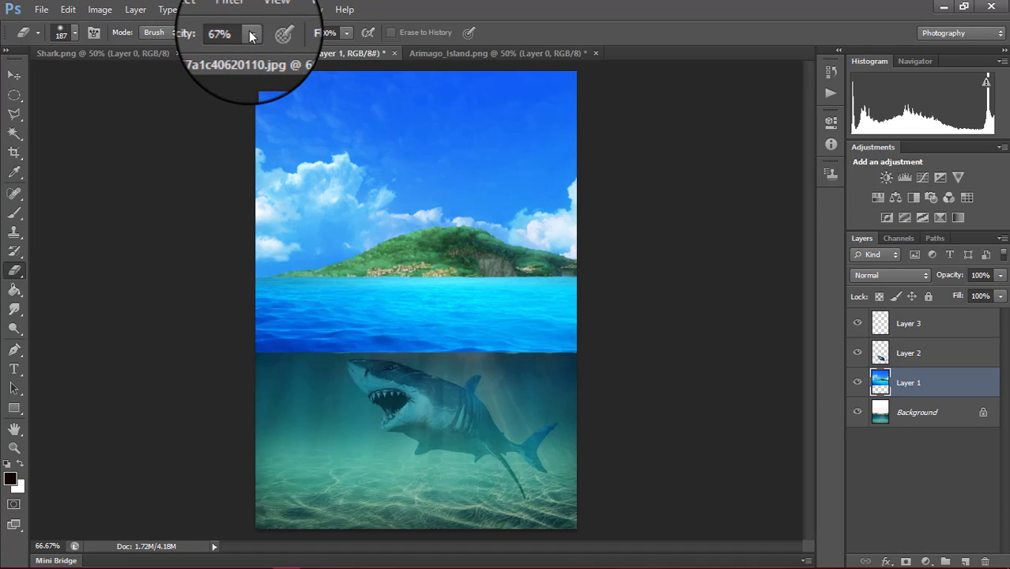
{"action": "left_click", "coordinate": [259, 32]}
{"action": "left_click", "coordinate": [217, 49]}
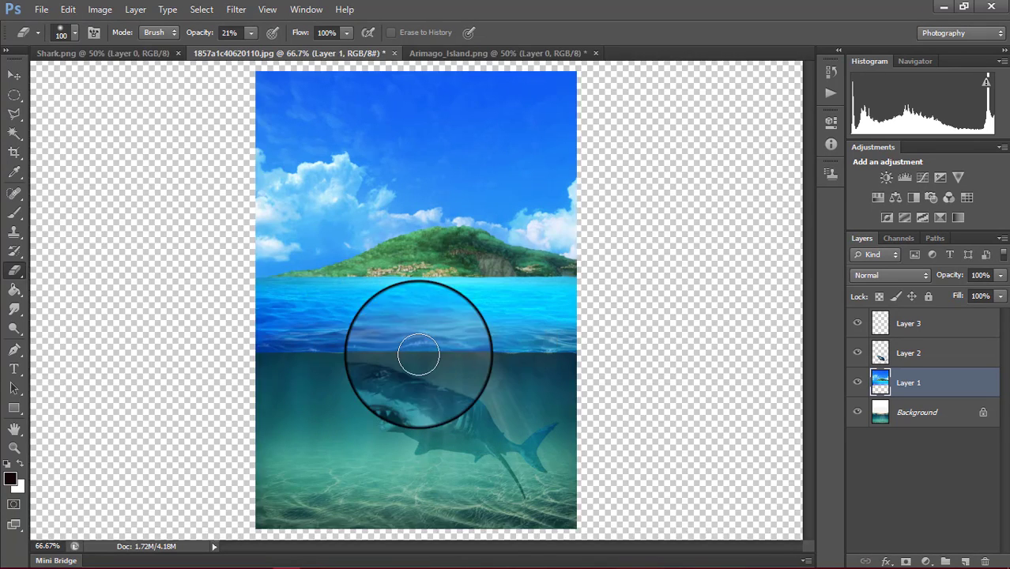
{"action": "left_click_drag", "start_coordinate": [418, 355], "coordinate": [338, 368]}
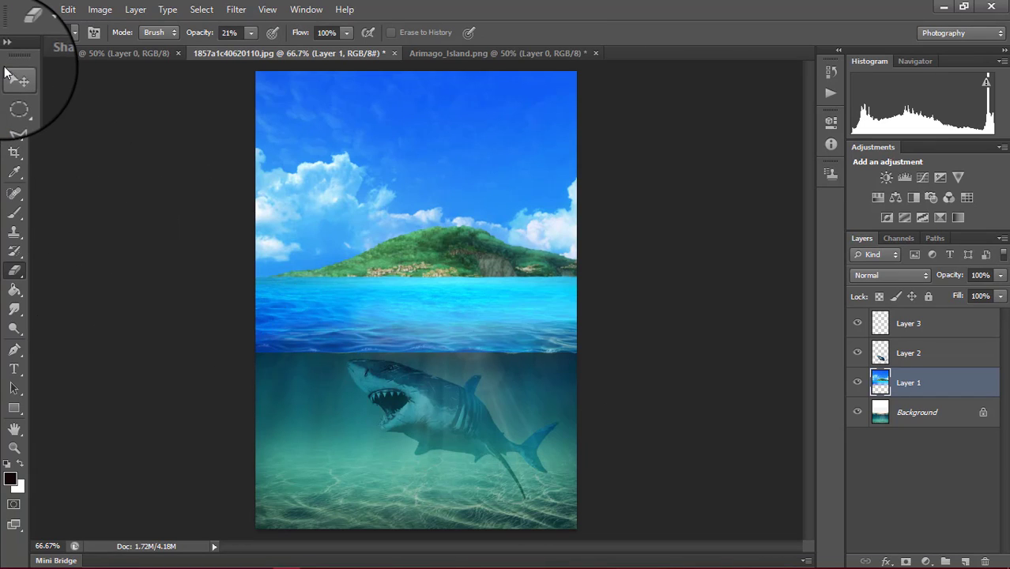
{"action": "left_click", "coordinate": [14, 74]}
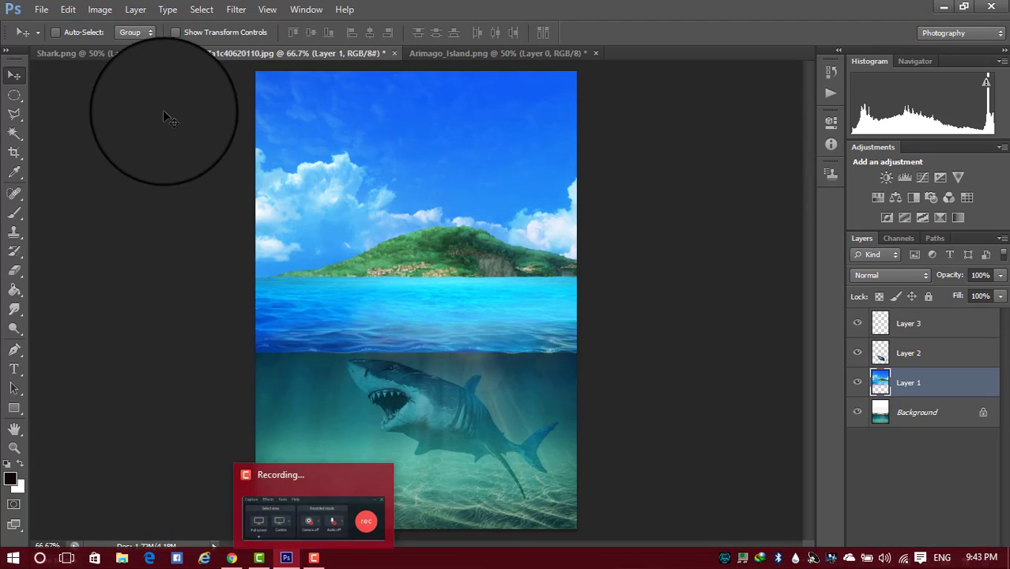
{"action": "key", "text": "ctrl+o"}
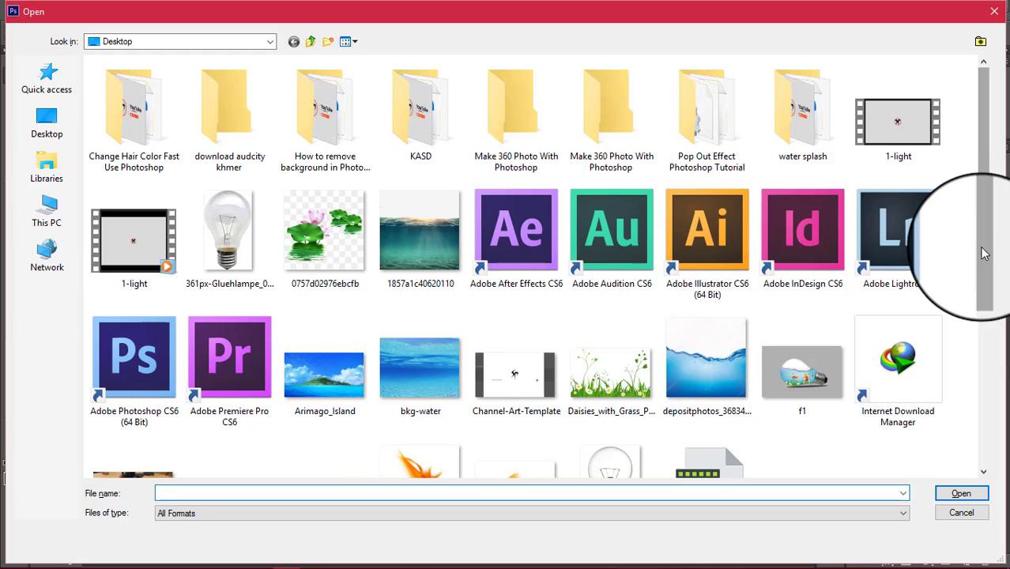
{"action": "left_click_drag", "start_coordinate": [983, 253], "coordinate": [991, 363]}
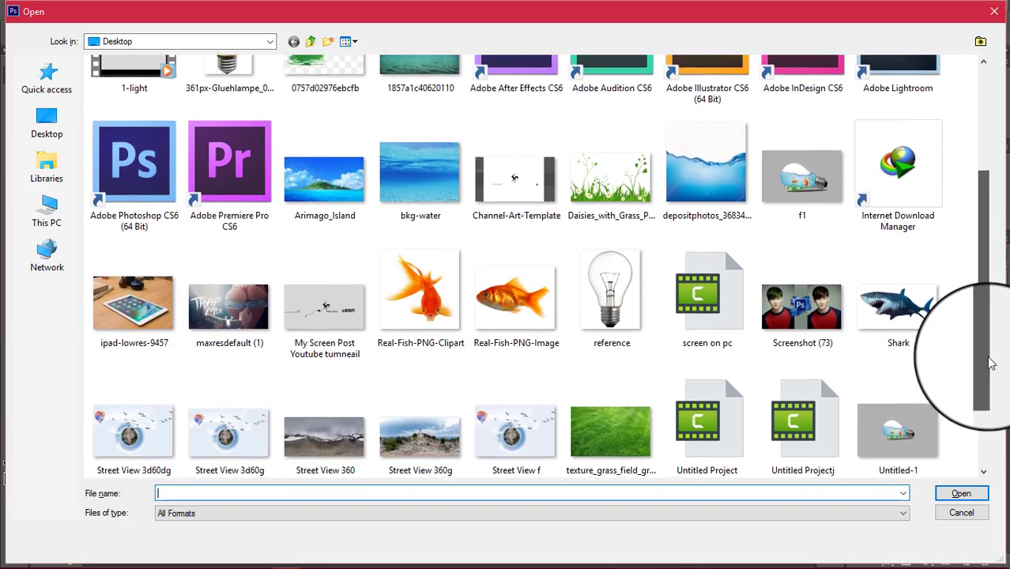
{"action": "left_click_drag", "start_coordinate": [991, 363], "coordinate": [985, 32]}
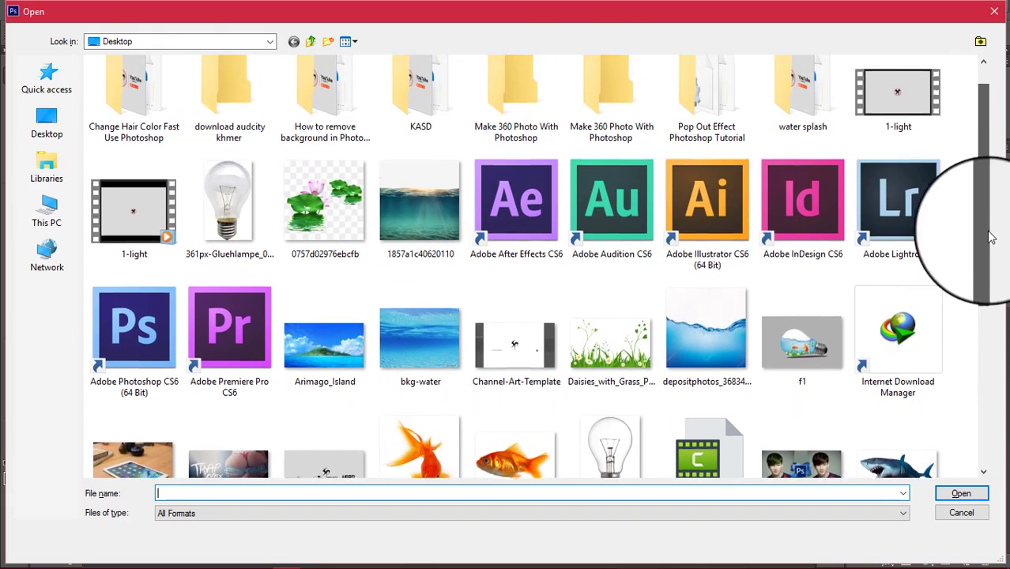
{"action": "left_click", "coordinate": [993, 16]}
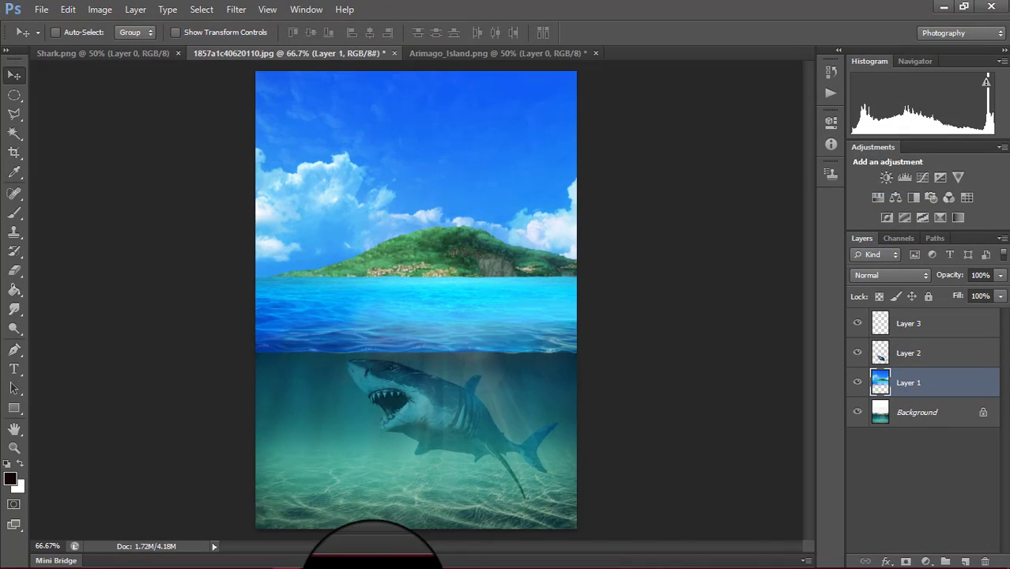
Search Google Images for a fishing boat PNG
{"action": "left_click", "coordinate": [232, 564]}
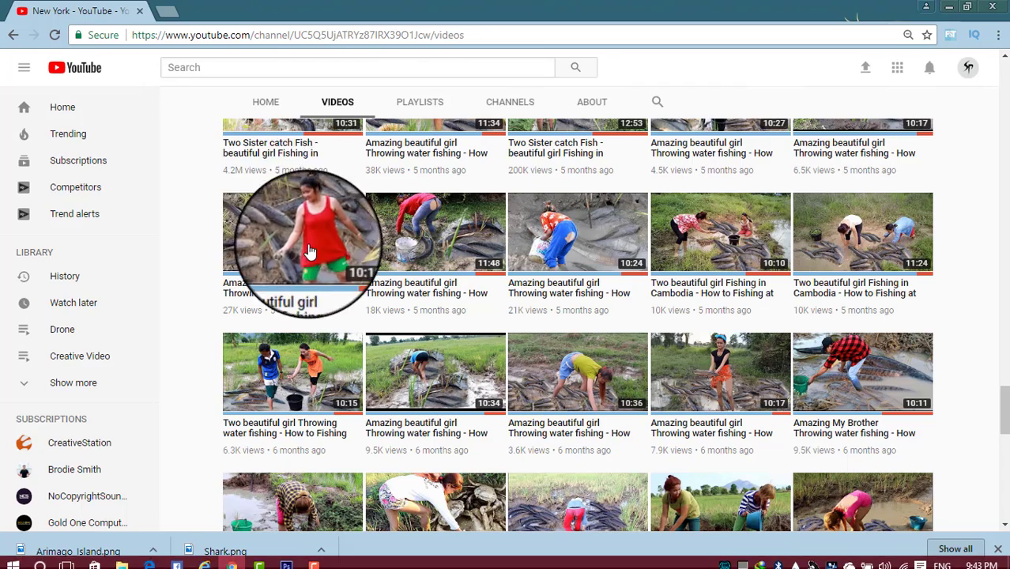
{"action": "left_click", "coordinate": [165, 10]}
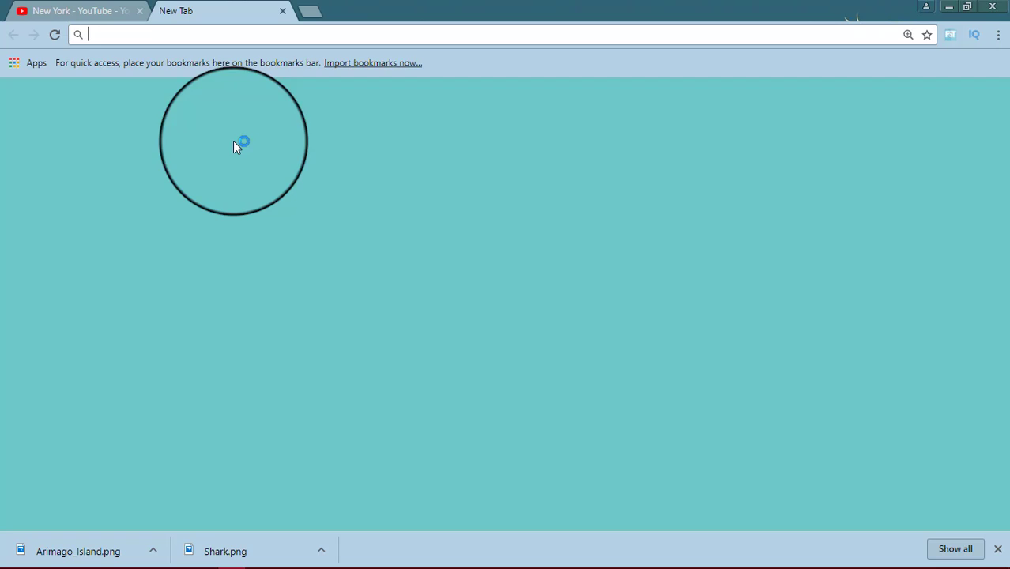
{"action": "type", "text": "boat"}
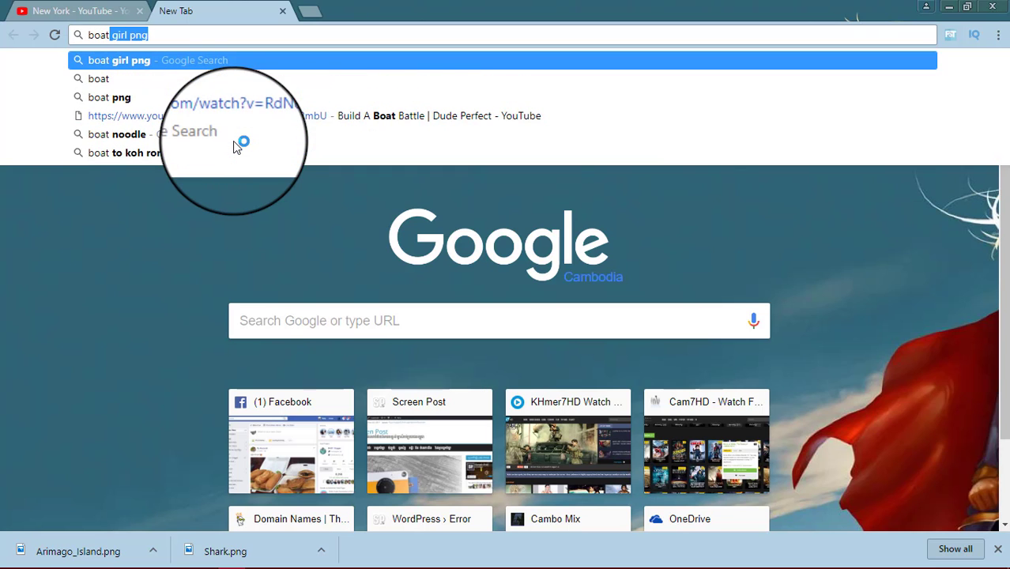
{"action": "type", "text": "png"}
{"action": "key", "text": "Return"}
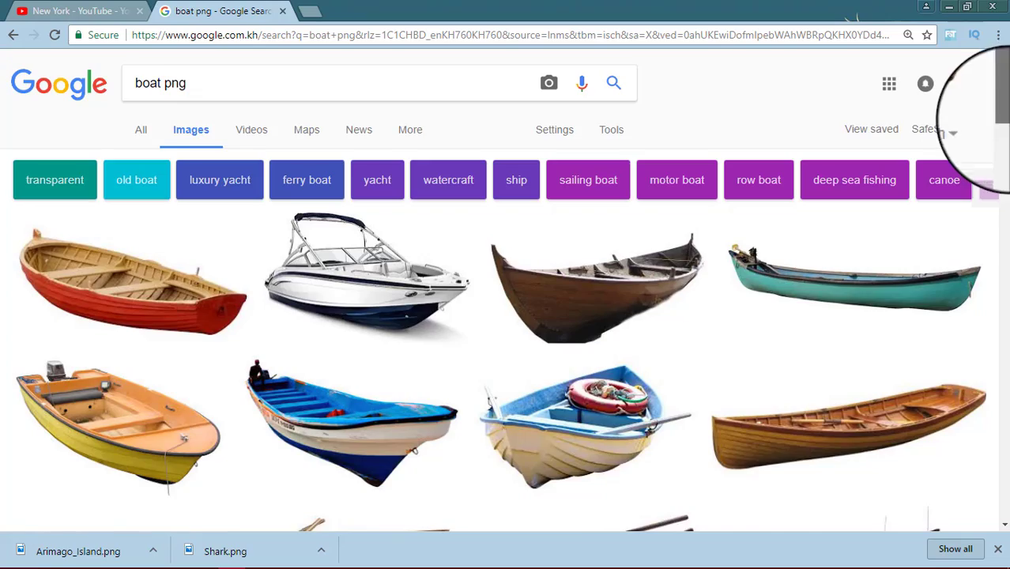
{"action": "mouse_move", "coordinate": [1000, 118]}
{"action": "left_mouse_down"}
{"action": "mouse_move", "coordinate": [1000, 192]}
{"action": "mouse_move", "coordinate": [1000, 59]}
{"action": "left_mouse_up"}
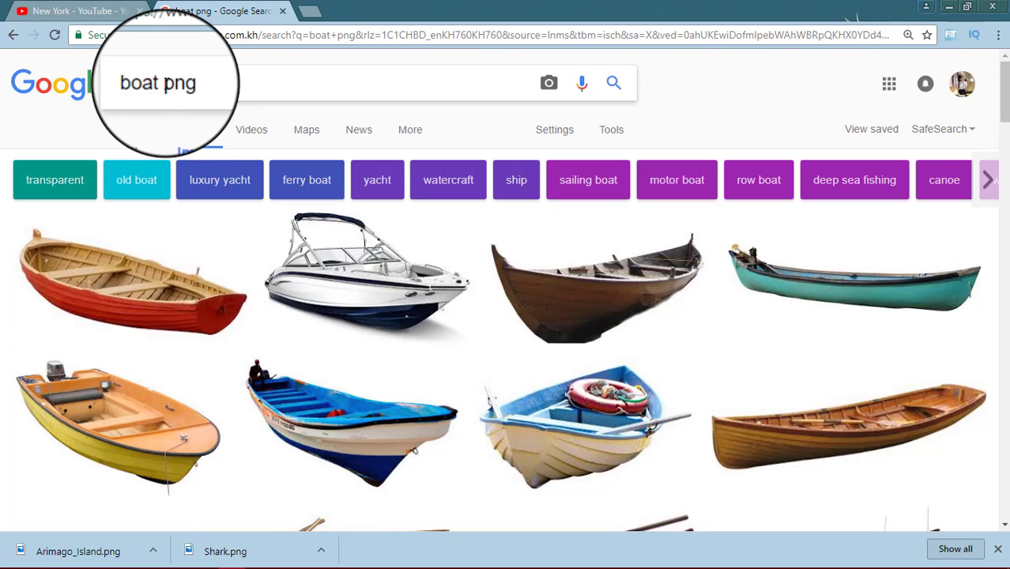
{"action": "type", "text": "fishing"}
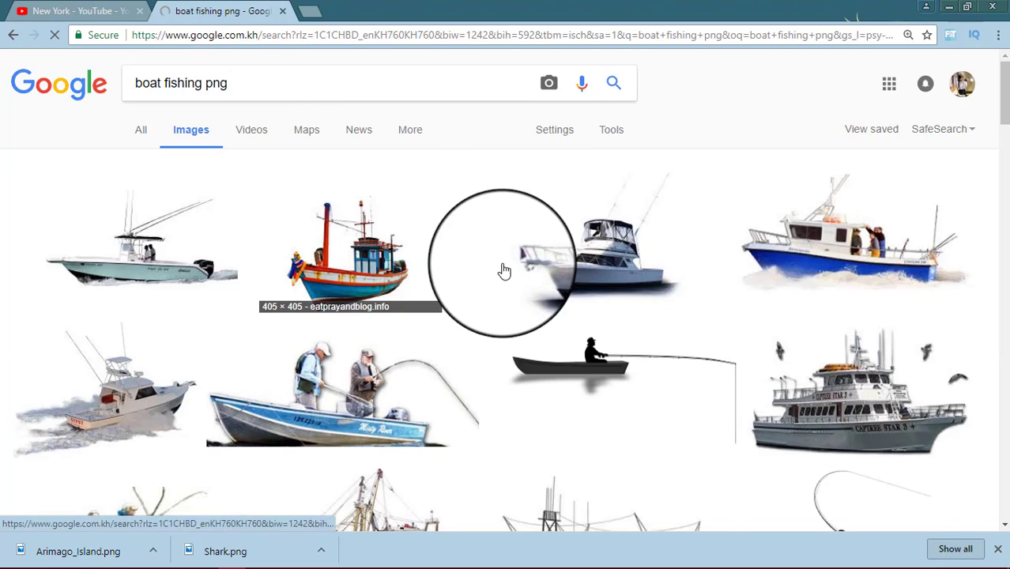
Save the fishermen boat image to the desktop as boat-on-the-water.png
{"action": "left_click", "coordinate": [403, 402]}
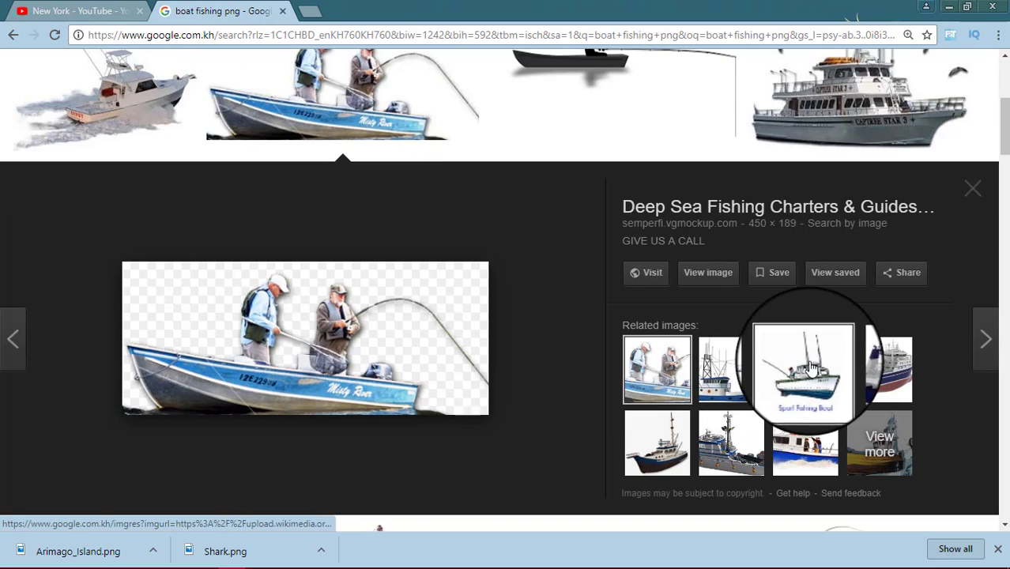
{"action": "left_click", "coordinate": [833, 371]}
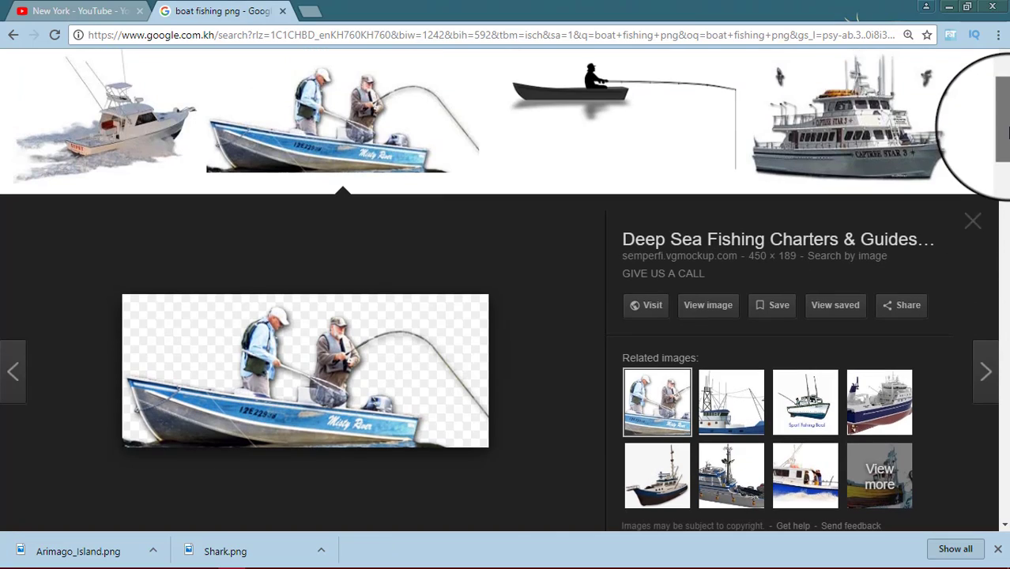
{"action": "mouse_move", "coordinate": [997, 182]}
{"action": "left_mouse_down"}
{"action": "mouse_move", "coordinate": [978, 327]}
{"action": "mouse_move", "coordinate": [988, 303]}
{"action": "left_mouse_up"}
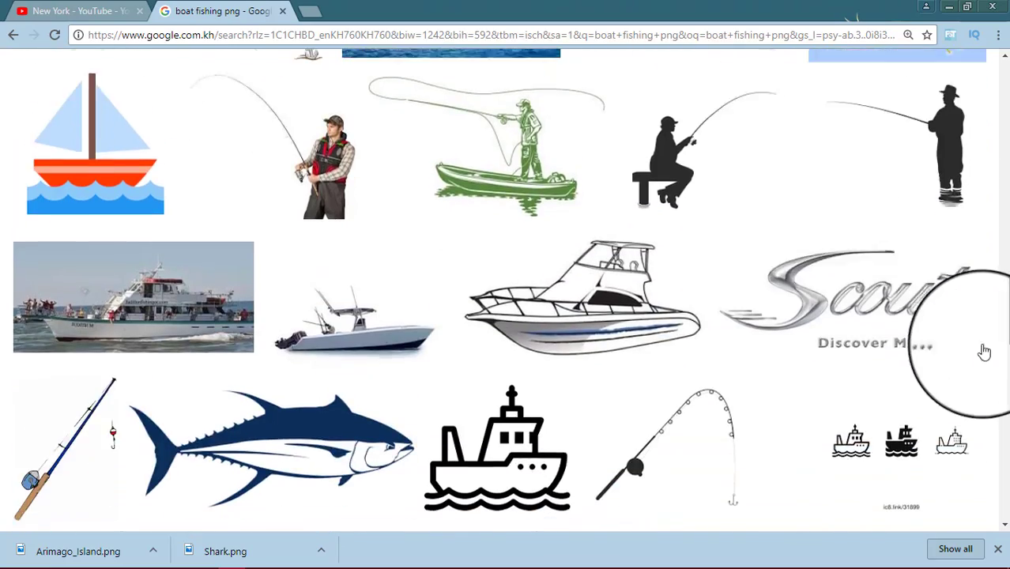
{"action": "mouse_move", "coordinate": [989, 303]}
{"action": "left_mouse_down"}
{"action": "mouse_move", "coordinate": [981, 364]}
{"action": "mouse_move", "coordinate": [1006, 155]}
{"action": "mouse_move", "coordinate": [1001, 110]}
{"action": "left_mouse_up"}
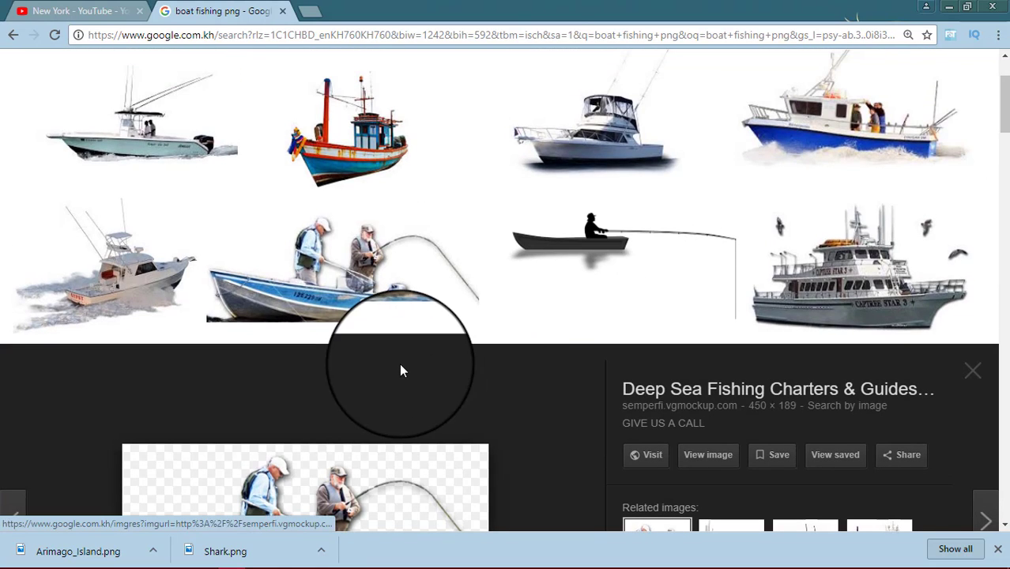
{"action": "right_click", "coordinate": [302, 511]}
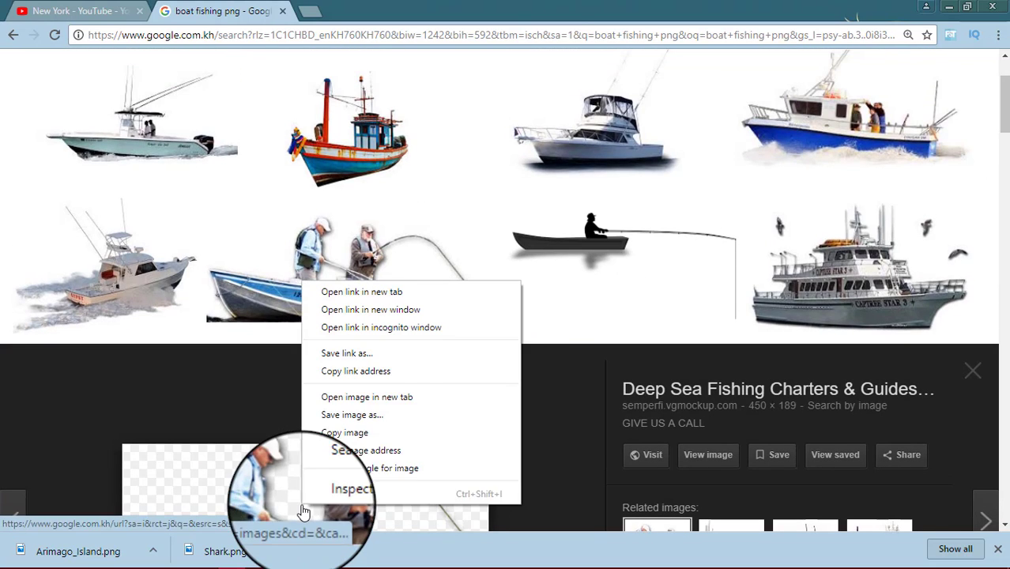
{"action": "left_click", "coordinate": [356, 415]}
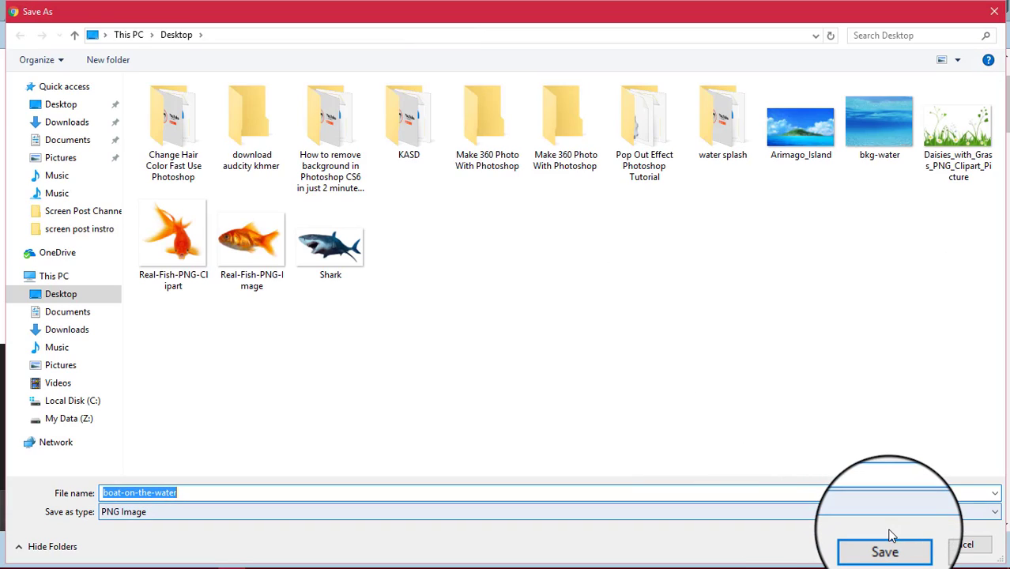
{"action": "left_click", "coordinate": [893, 545]}
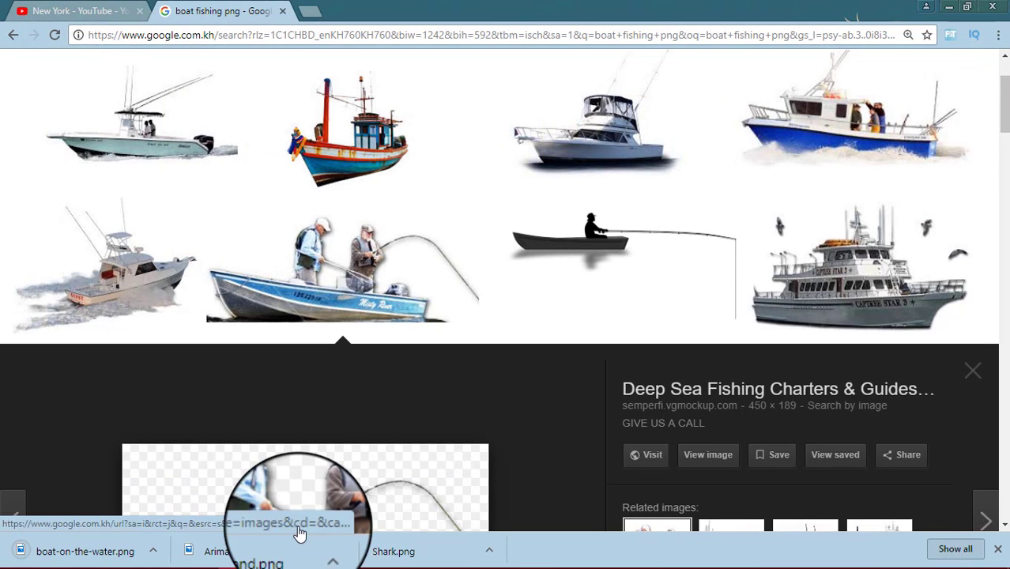
Open boat-on-the-water.png from the Desktop as its own Photoshop document
{"action": "left_click", "coordinate": [287, 558]}
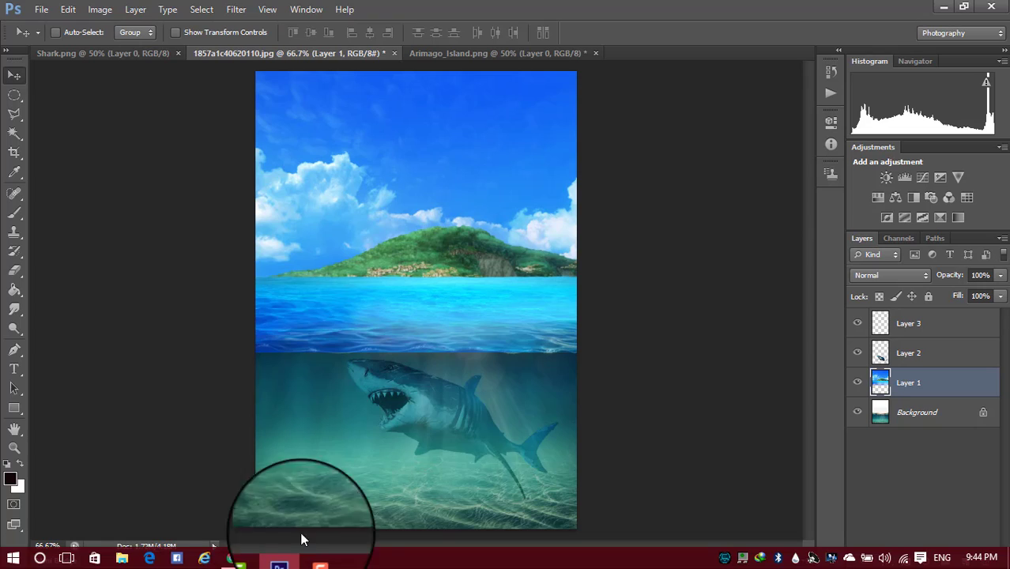
{"action": "key", "text": "ctrl+o"}
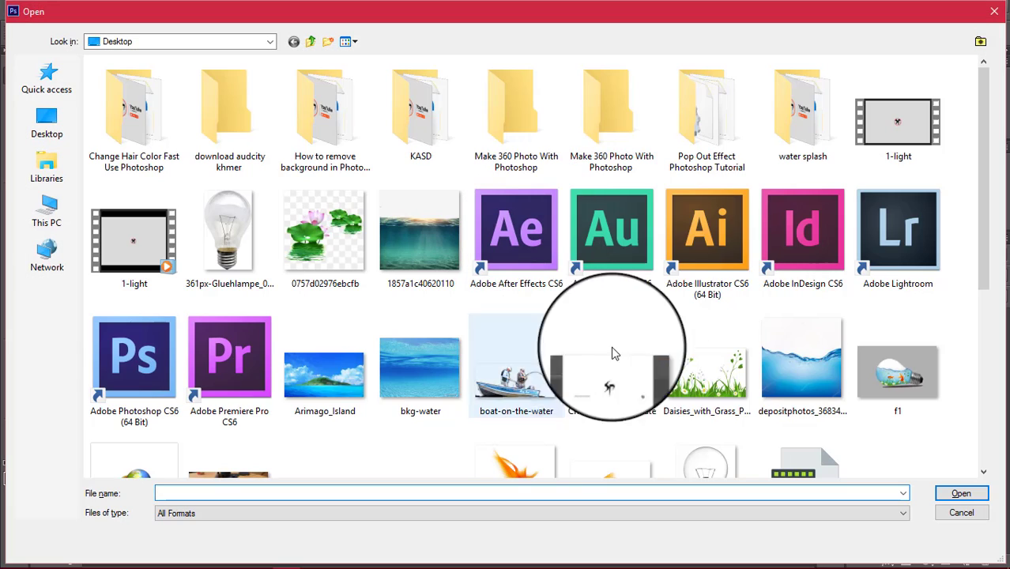
{"action": "double_click", "coordinate": [528, 350]}
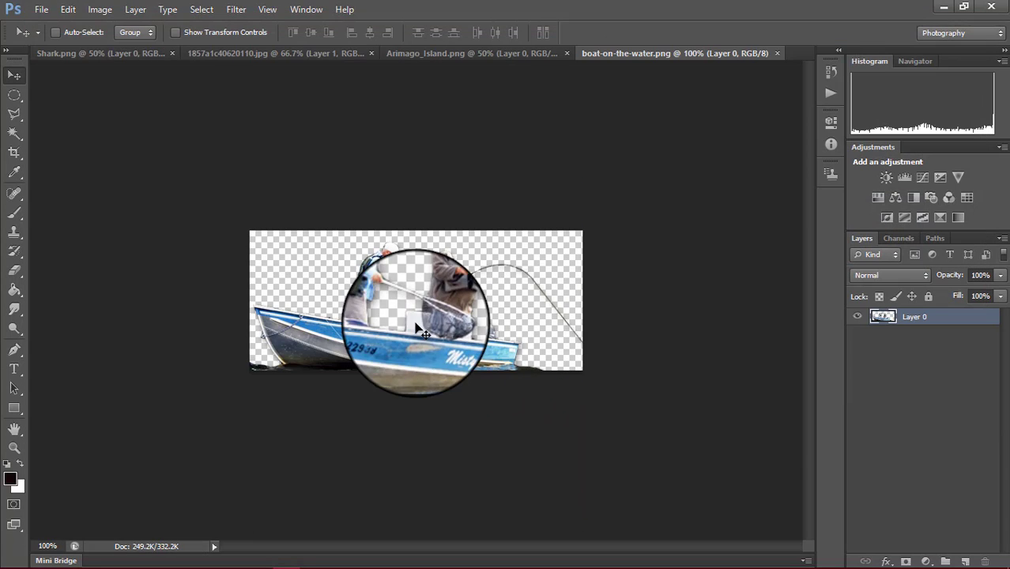
{"action": "left_click", "coordinate": [277, 55]}
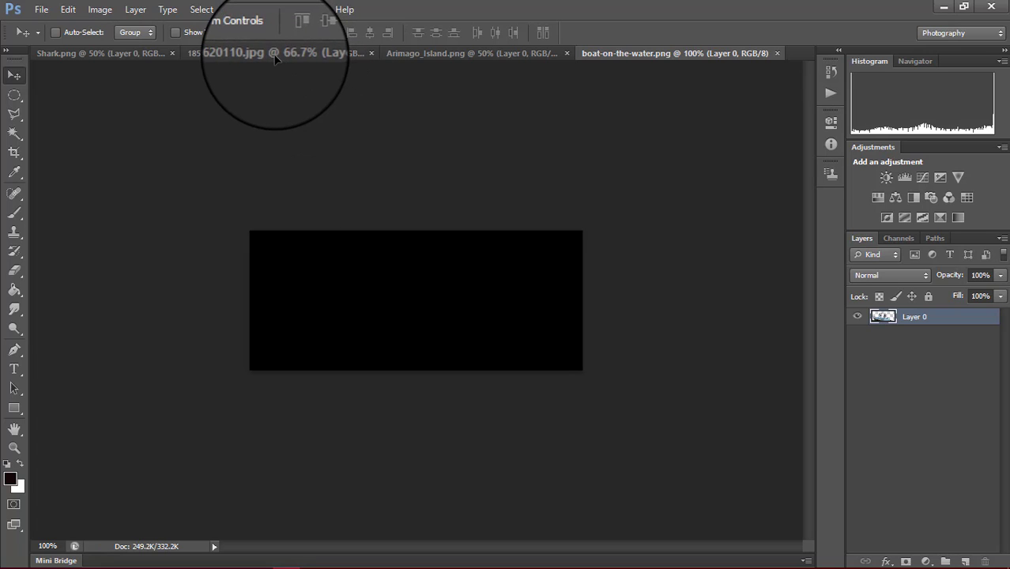
Drag the fishing boat into the 1857a1c40620110.jpg composite and position it on the water
{"action": "left_click", "coordinate": [650, 53]}
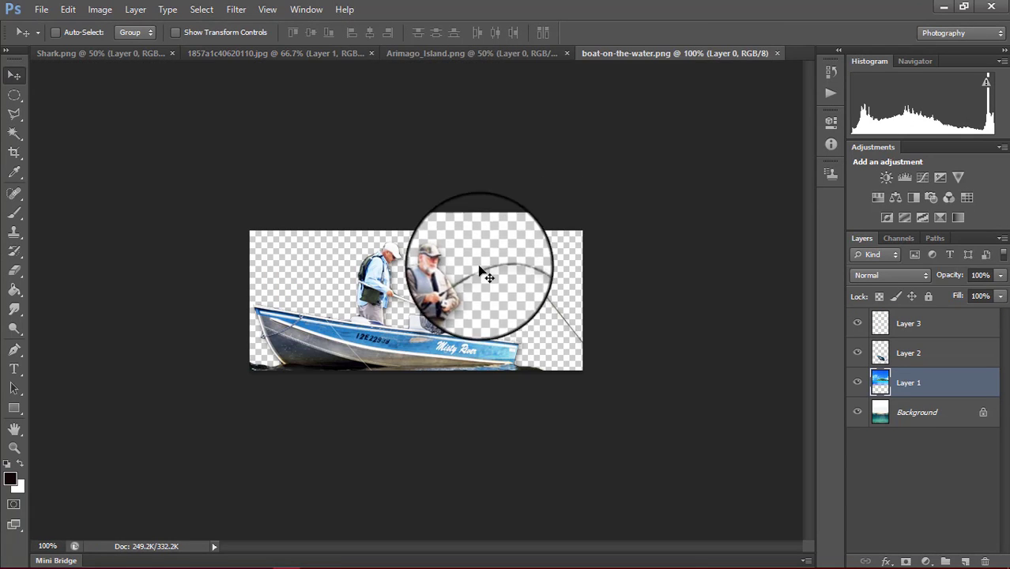
{"action": "mouse_move", "coordinate": [474, 268]}
{"action": "left_mouse_down"}
{"action": "mouse_move", "coordinate": [276, 52]}
{"action": "mouse_move", "coordinate": [416, 310]}
{"action": "left_mouse_up"}
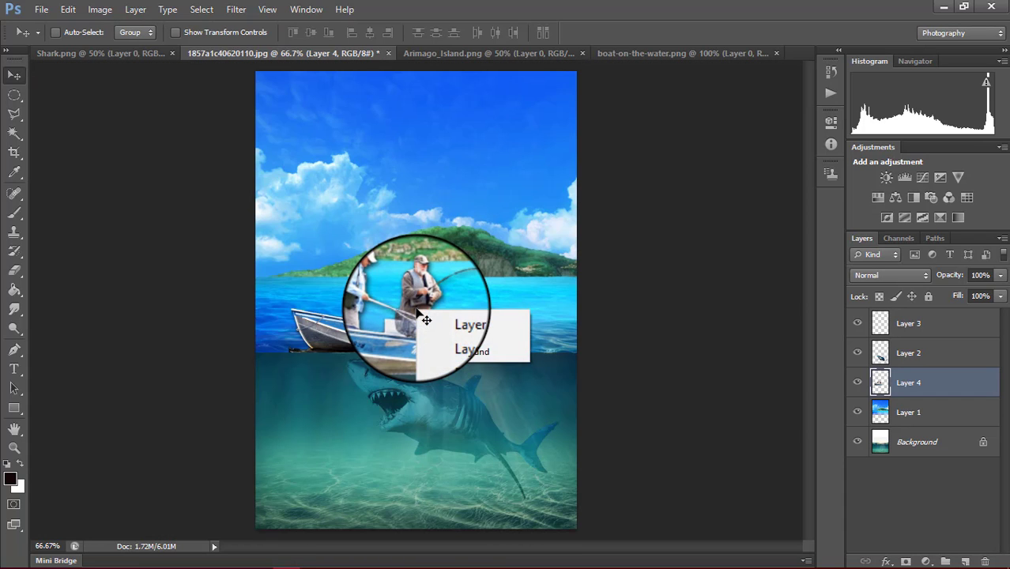
{"action": "left_click_drag", "start_coordinate": [416, 312], "coordinate": [403, 307]}
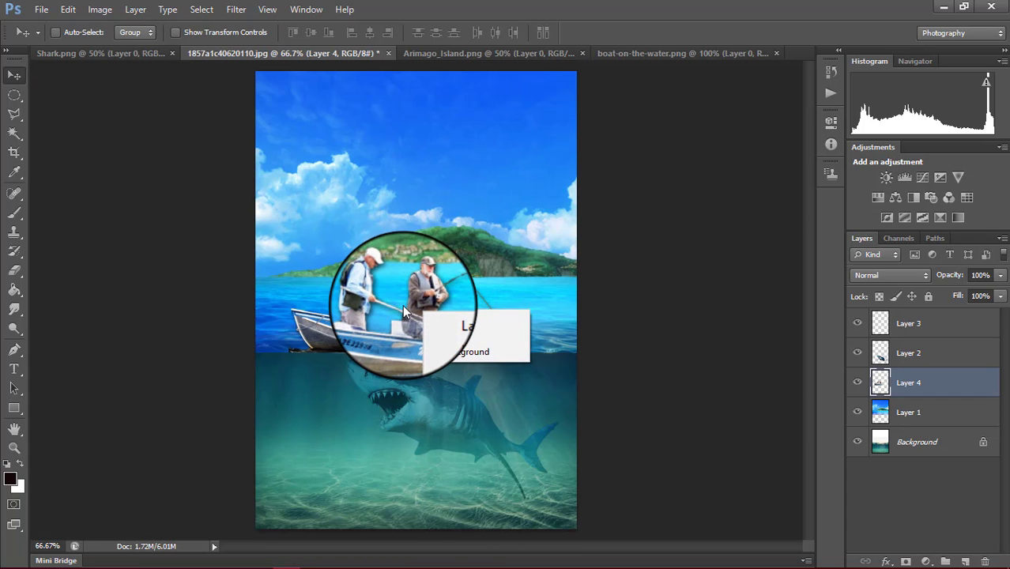
Flip the boat horizontally, tilt it about 2.5° and settle it on the waterline
{"action": "right_click", "coordinate": [403, 310]}
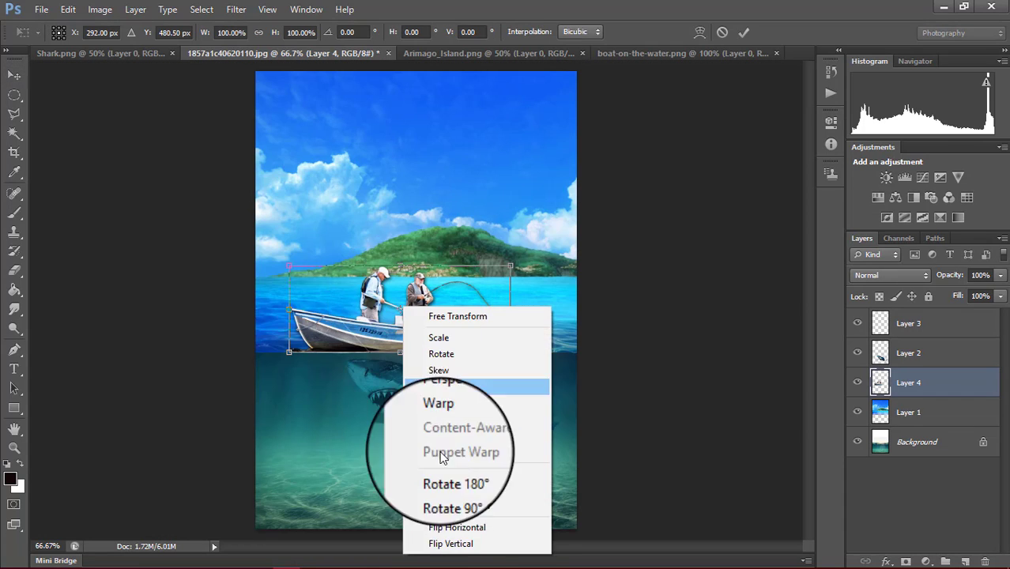
{"action": "left_click", "coordinate": [457, 528]}
{"action": "mouse_move", "coordinate": [455, 361]}
{"action": "left_mouse_down"}
{"action": "mouse_move", "coordinate": [452, 341]}
{"action": "mouse_move", "coordinate": [467, 344]}
{"action": "left_mouse_up"}
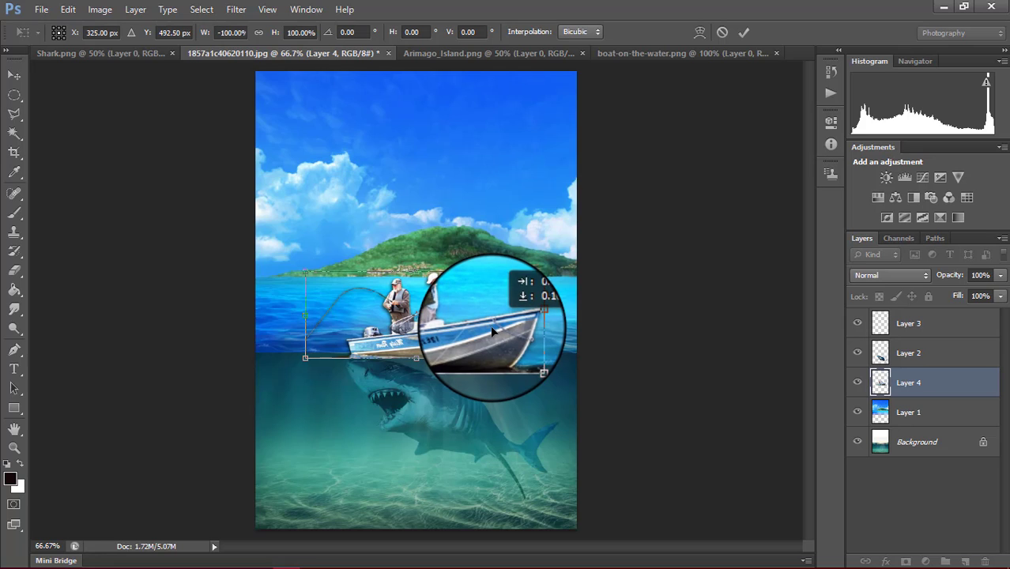
{"action": "left_click_drag", "start_coordinate": [535, 263], "coordinate": [529, 251]}
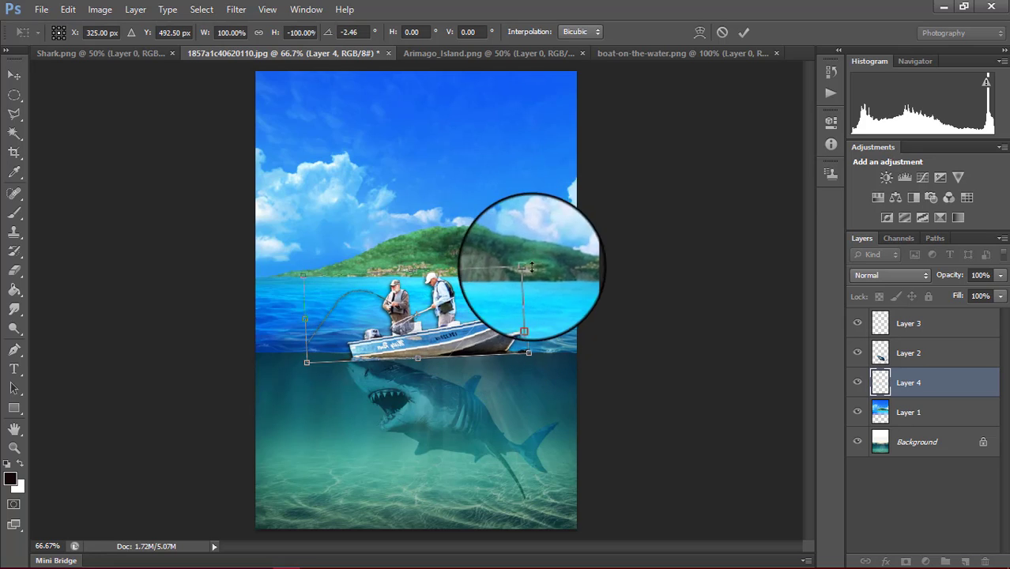
{"action": "left_click_drag", "start_coordinate": [462, 339], "coordinate": [455, 324]}
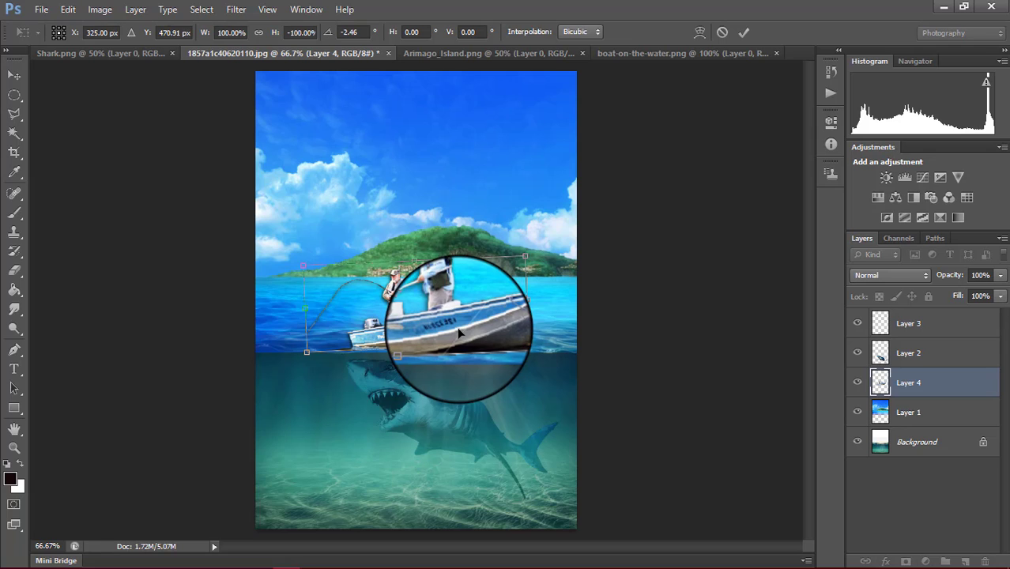
{"action": "left_click_drag", "start_coordinate": [460, 330], "coordinate": [460, 337]}
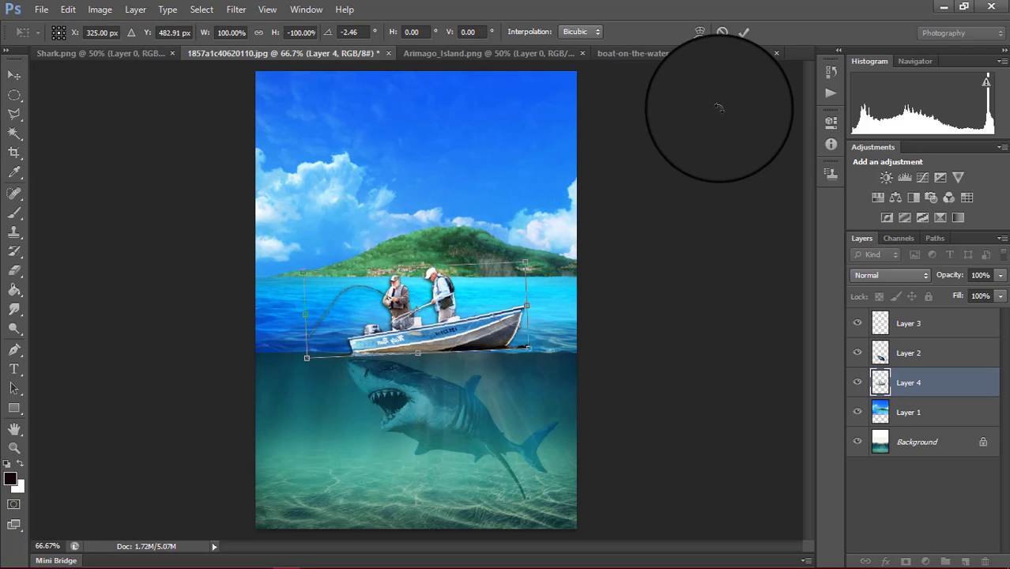
{"action": "left_click", "coordinate": [743, 32]}
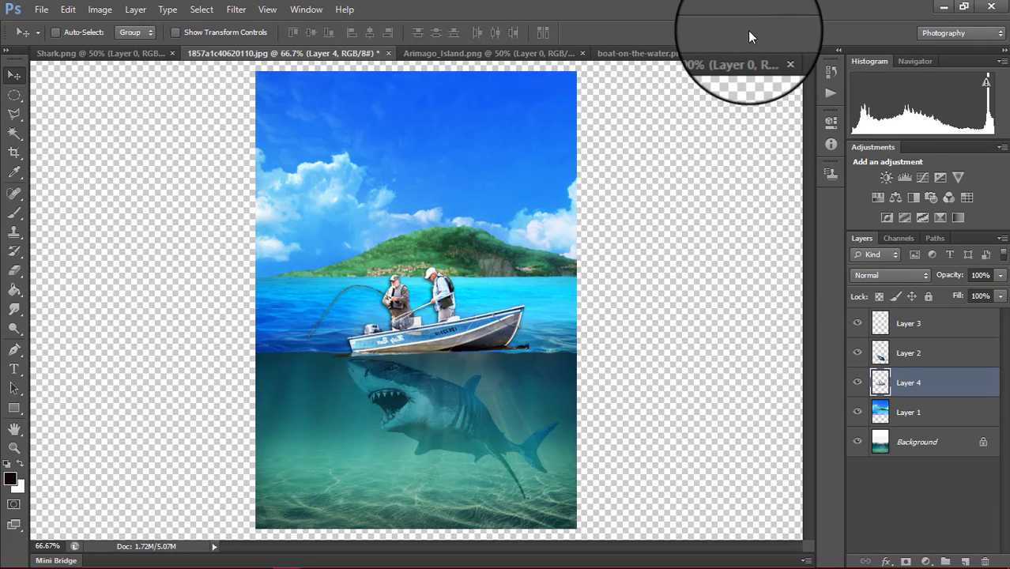
Softly erase the boat's underwater hull at 21% eraser opacity so it looks submerged
{"action": "left_click", "coordinate": [14, 270]}
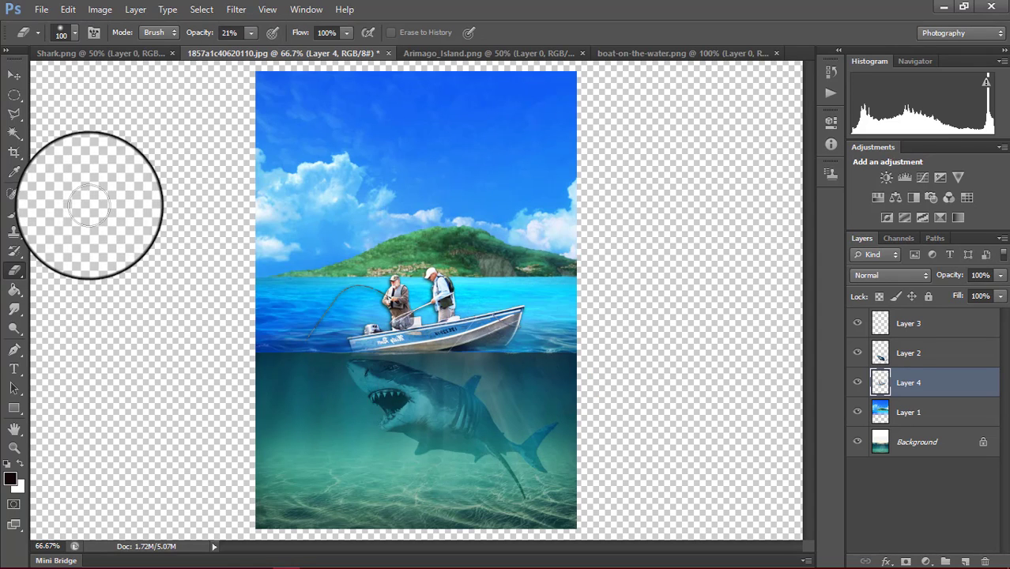
{"action": "left_click", "coordinate": [15, 76]}
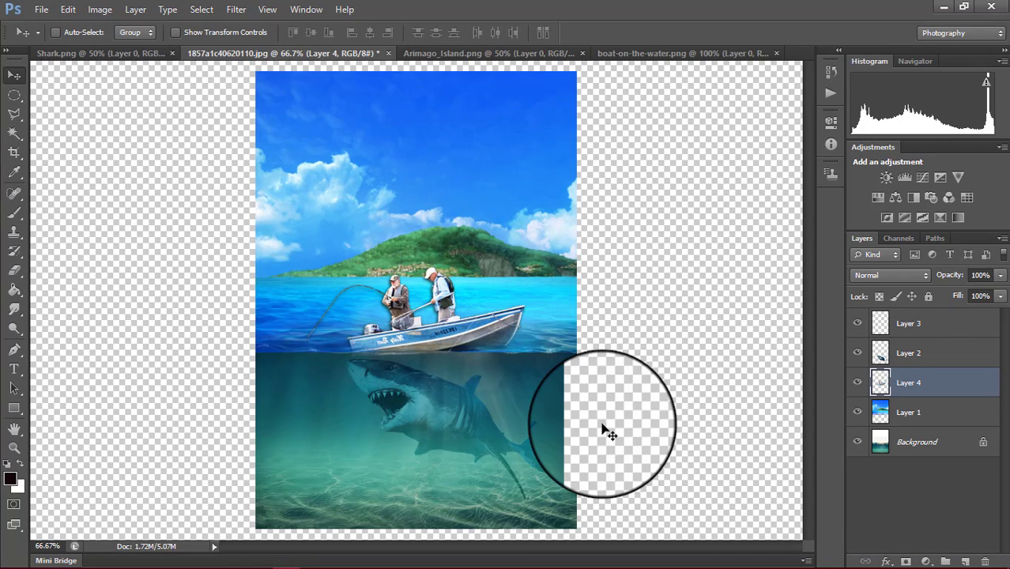
{"action": "left_click", "coordinate": [902, 476]}
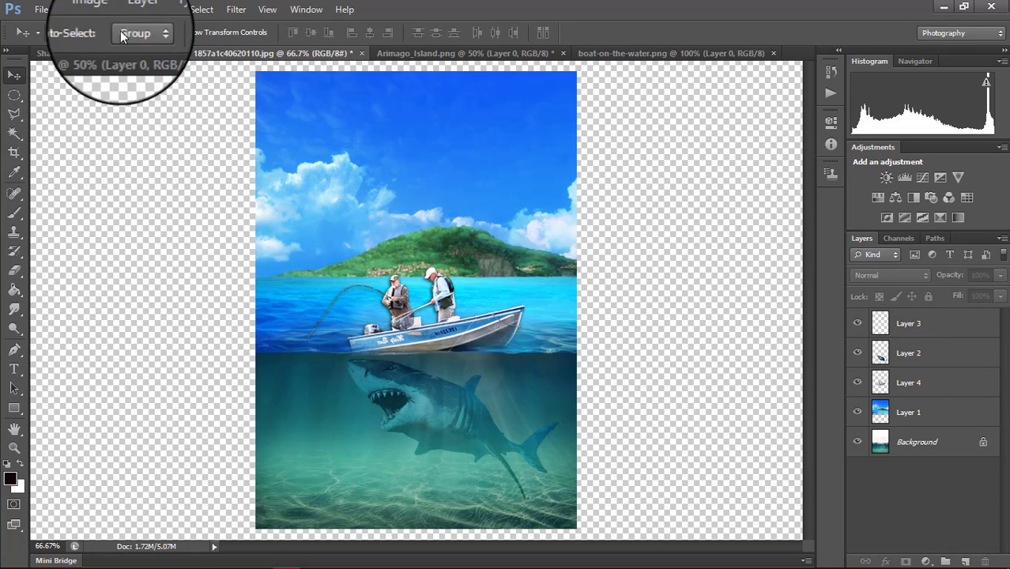
Apply Brightness/Contrast to Layer 1, lowering brightness and raising contrast to 17
{"action": "left_click", "coordinate": [100, 9]}
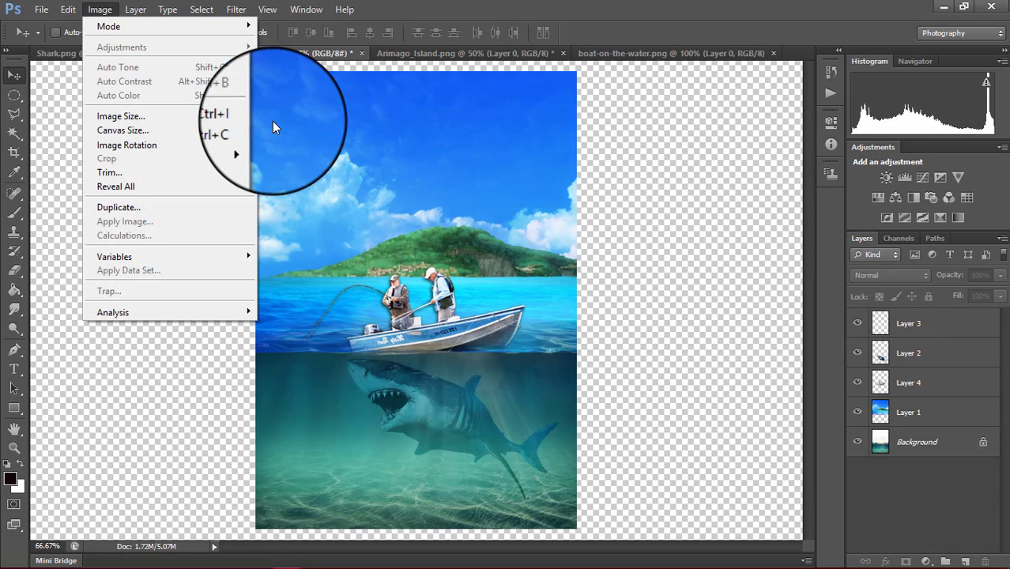
{"action": "left_click", "coordinate": [413, 269]}
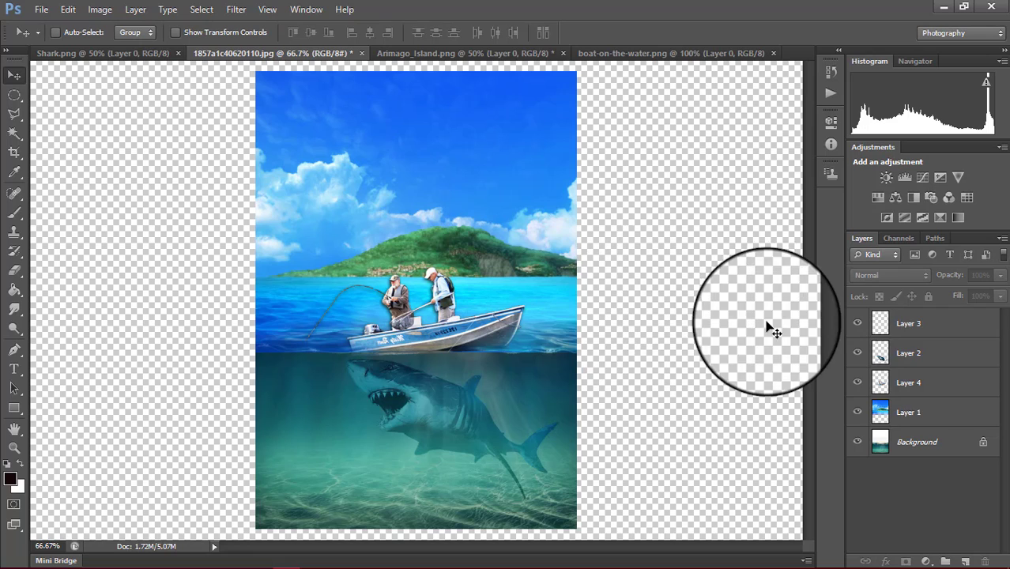
{"action": "left_click", "coordinate": [939, 410]}
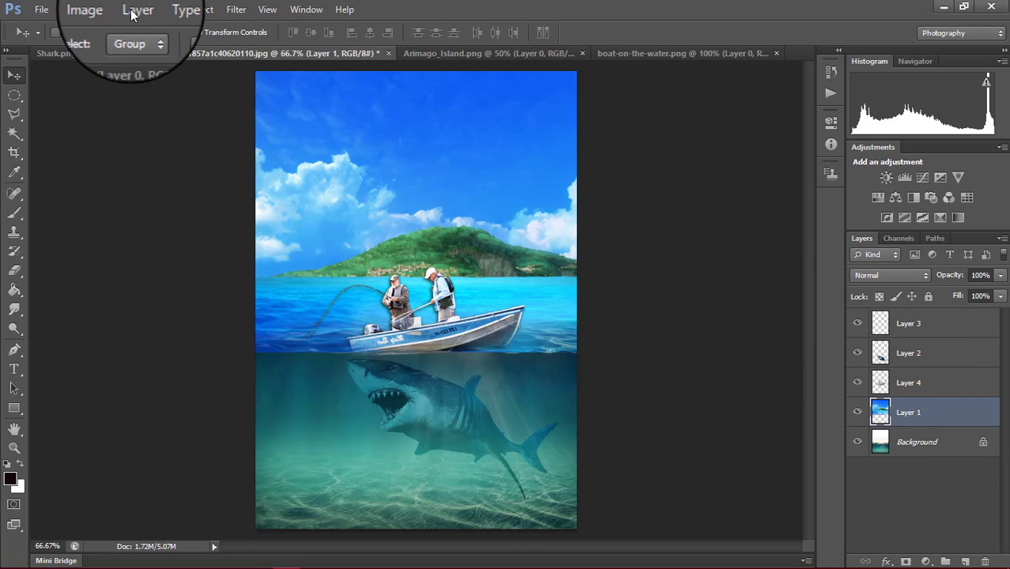
{"action": "left_click", "coordinate": [108, 12]}
{"action": "mouse_move", "coordinate": [122, 47]}
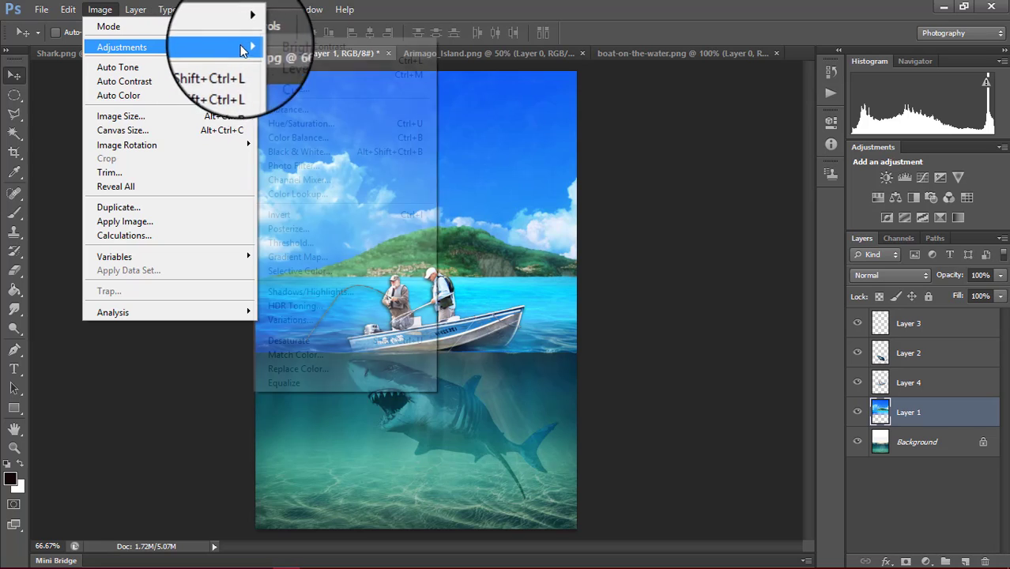
{"action": "left_click", "coordinate": [286, 49]}
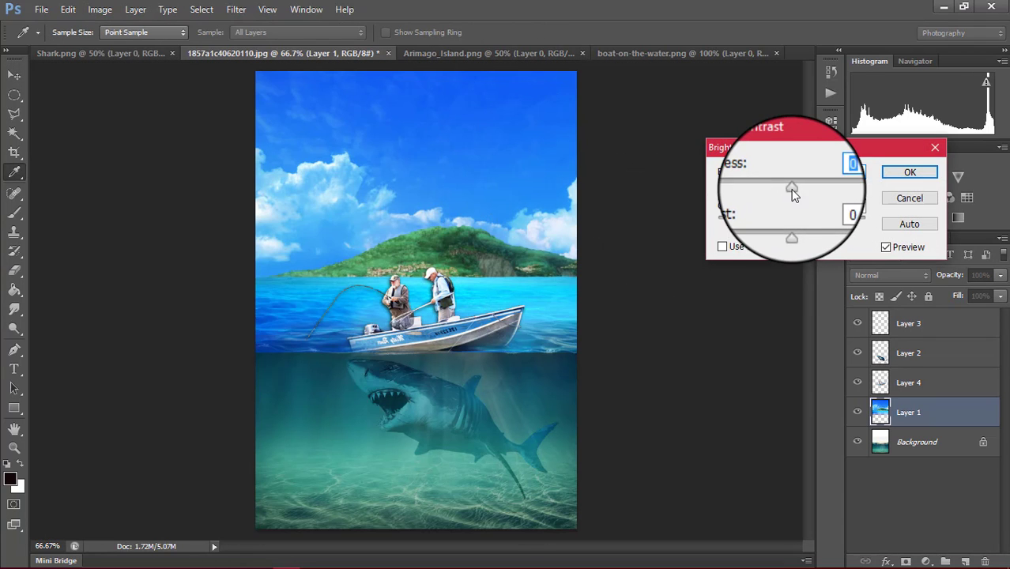
{"action": "left_click_drag", "start_coordinate": [787, 191], "coordinate": [781, 191]}
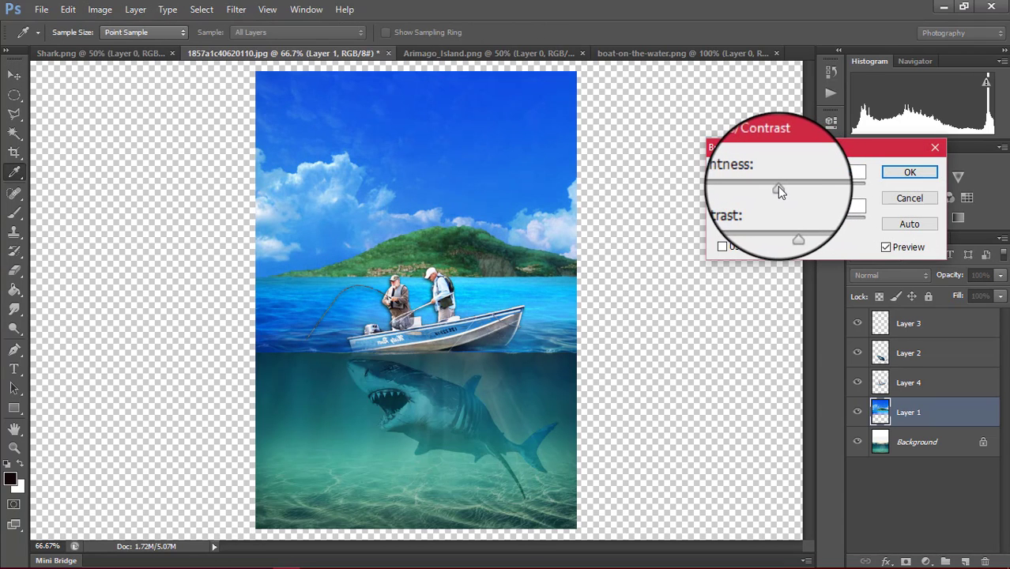
{"action": "left_click_drag", "start_coordinate": [790, 218], "coordinate": [805, 223]}
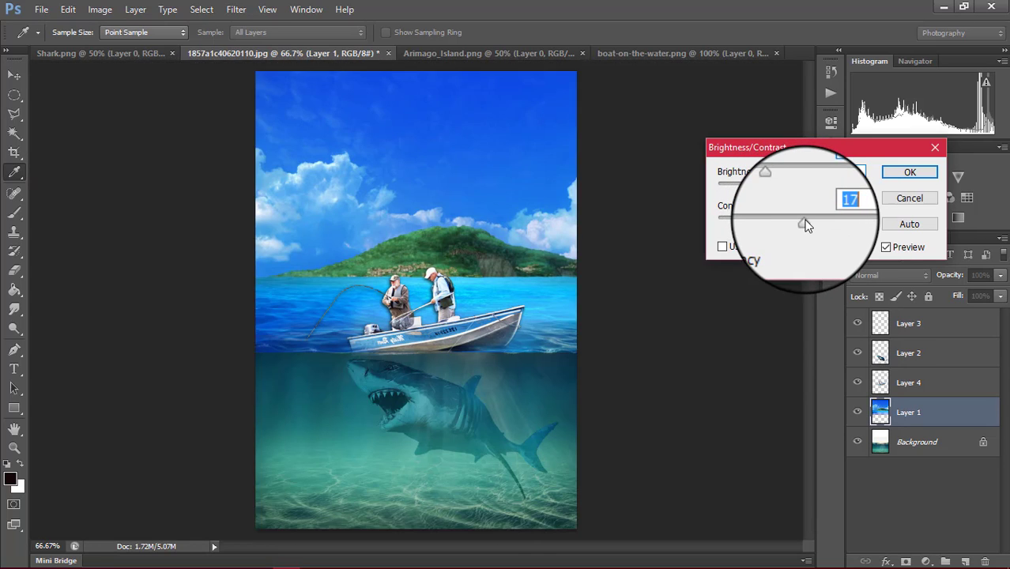
{"action": "left_click", "coordinate": [909, 171]}
{"action": "key", "text": "v"}
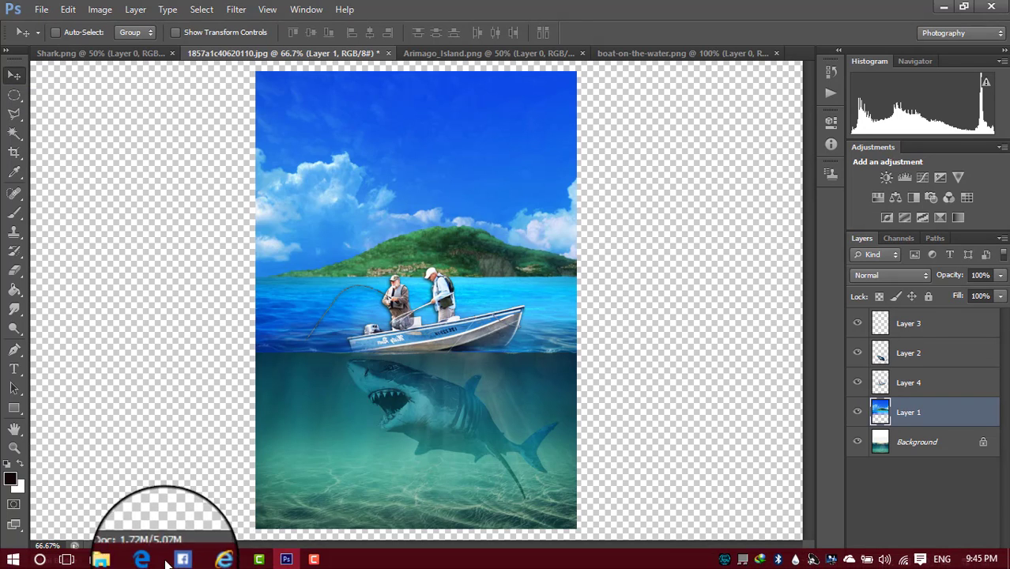
Search Google Images for 'small fish png'
{"action": "left_click", "coordinate": [232, 558]}
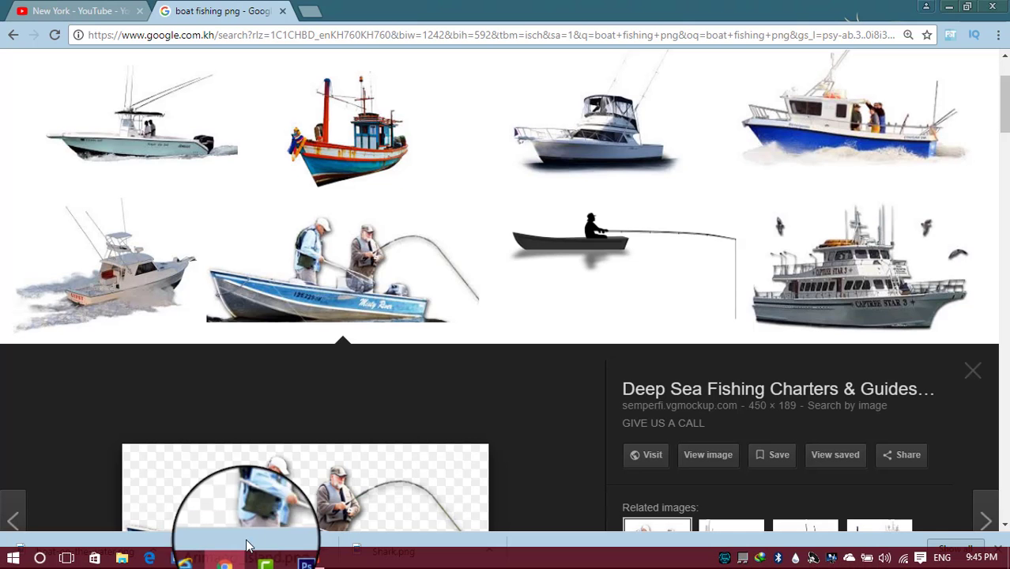
{"action": "scroll", "coordinate": [979, 103], "scroll_direction": "up", "scroll_amount": 2}
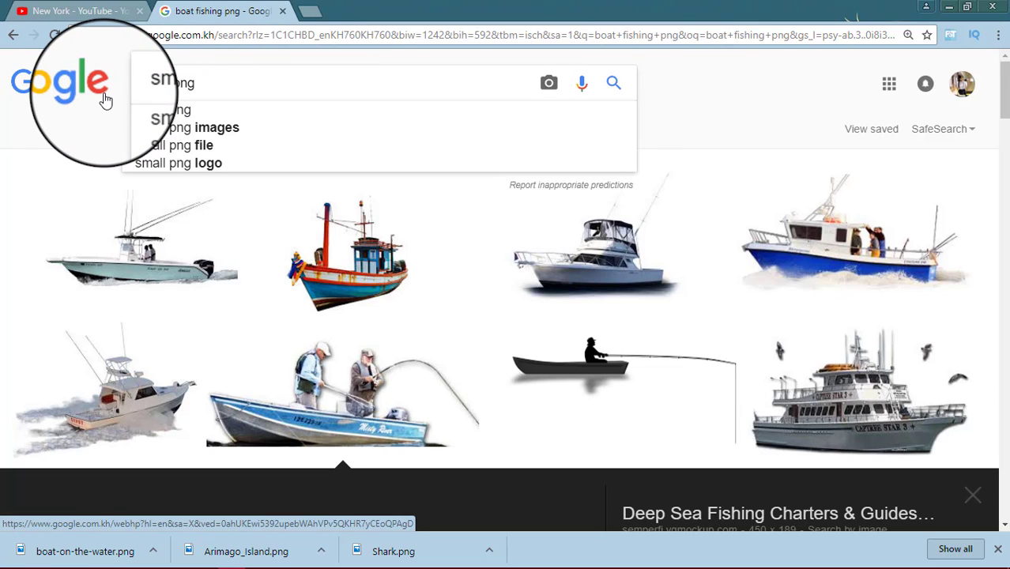
{"action": "type", "text": "ish"}
{"action": "key", "text": "Return"}
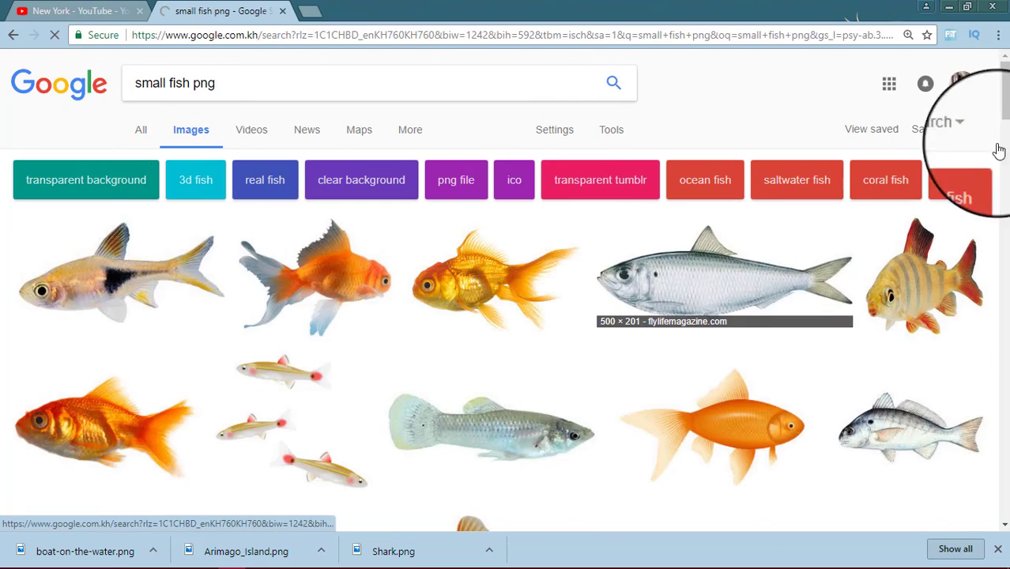
Scroll through the small fish png image results
{"action": "left_click_drag", "start_coordinate": [1002, 103], "coordinate": [1001, 387]}
{"action": "scroll", "coordinate": [997, 388], "scroll_direction": "down", "scroll_amount": 1}
{"action": "scroll", "coordinate": [1001, 352], "scroll_direction": "up", "scroll_amount": 5}
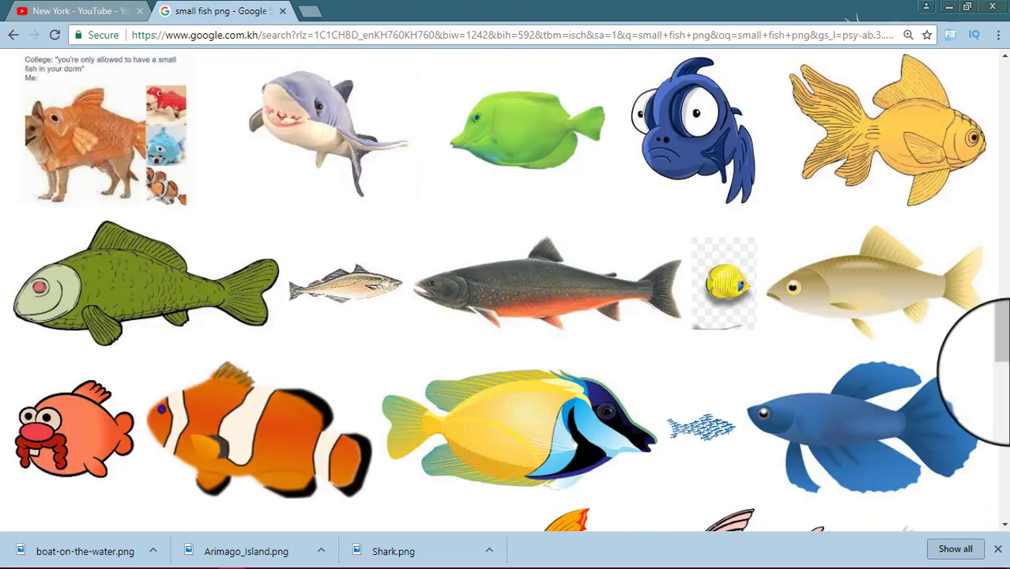
{"action": "scroll", "coordinate": [1002, 361], "scroll_direction": "down", "scroll_amount": 4}
{"action": "scroll", "coordinate": [1003, 430], "scroll_direction": "down", "scroll_amount": 5}
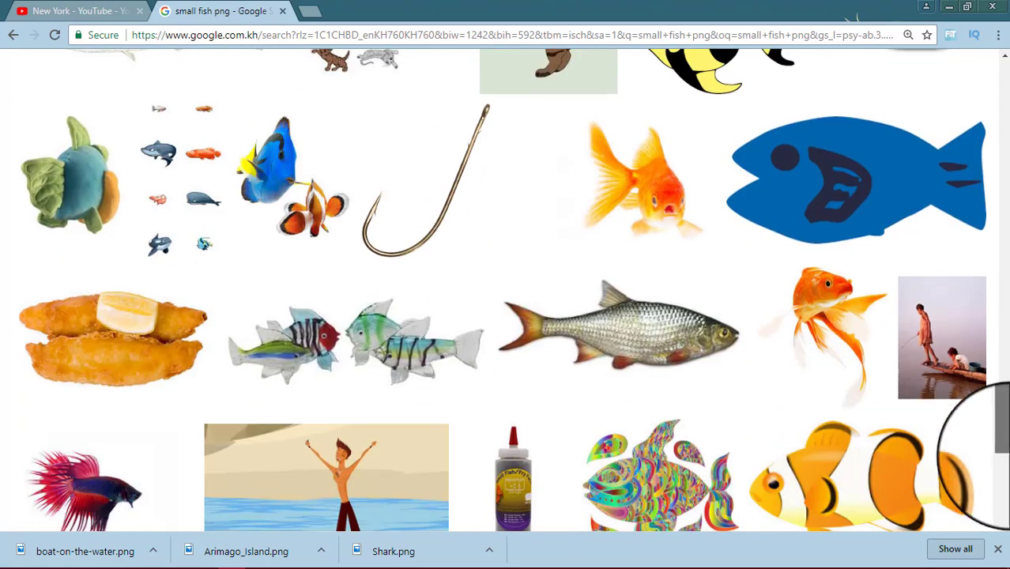
{"action": "scroll", "coordinate": [1002, 427], "scroll_direction": "down", "scroll_amount": 5}
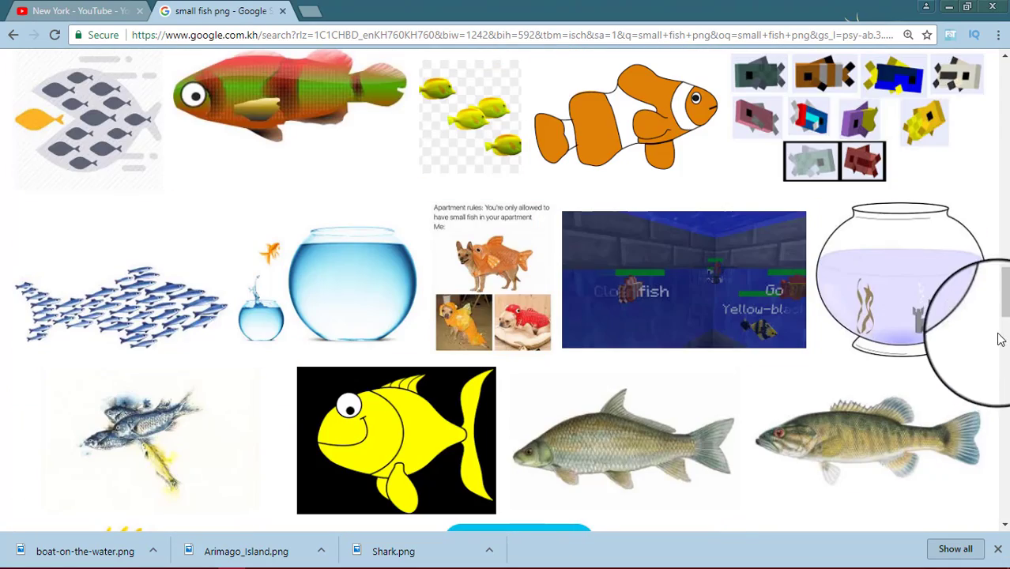
{"action": "scroll", "coordinate": [996, 316], "scroll_direction": "down", "scroll_amount": 3}
{"action": "scroll", "coordinate": [997, 312], "scroll_direction": "down", "scroll_amount": 2}
{"action": "scroll", "coordinate": [997, 328], "scroll_direction": "down", "scroll_amount": 5}
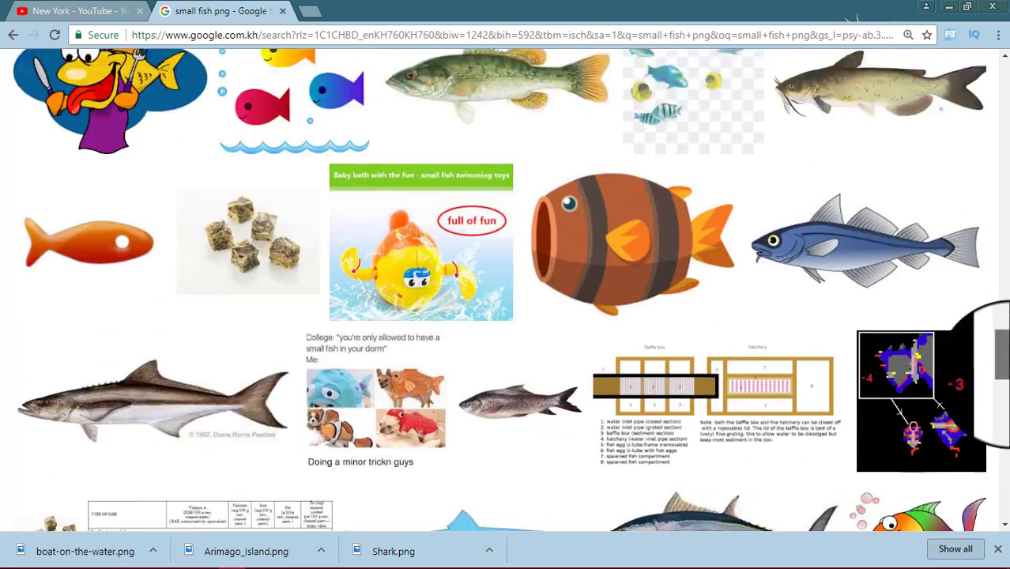
{"action": "scroll", "coordinate": [997, 356], "scroll_direction": "down", "scroll_amount": 1}
{"action": "left_click_drag", "start_coordinate": [1002, 363], "coordinate": [1005, 76]}
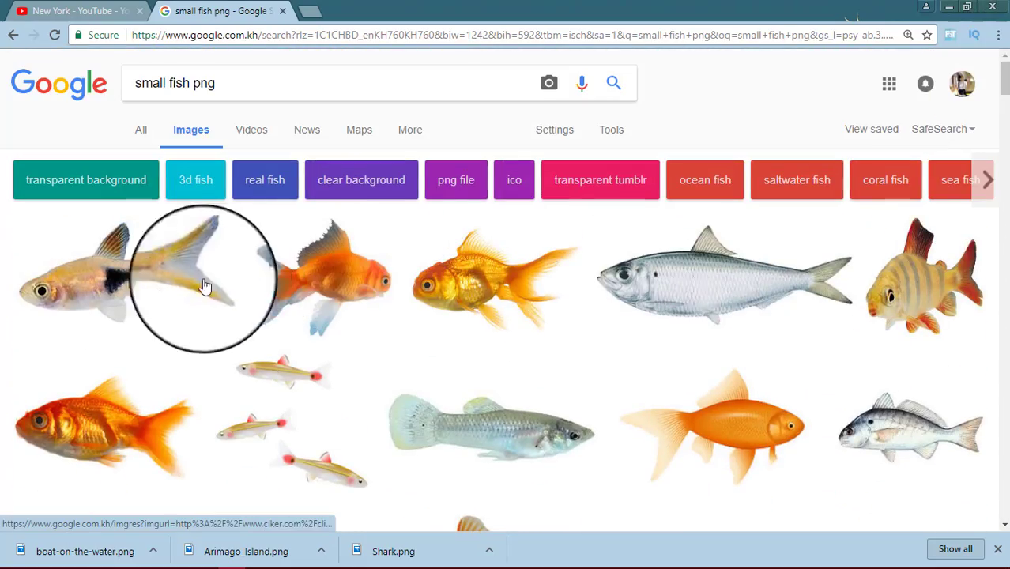
Save the first striped fish image to the Desktop as Real-Fish-PNG-HD
{"action": "left_click", "coordinate": [155, 289]}
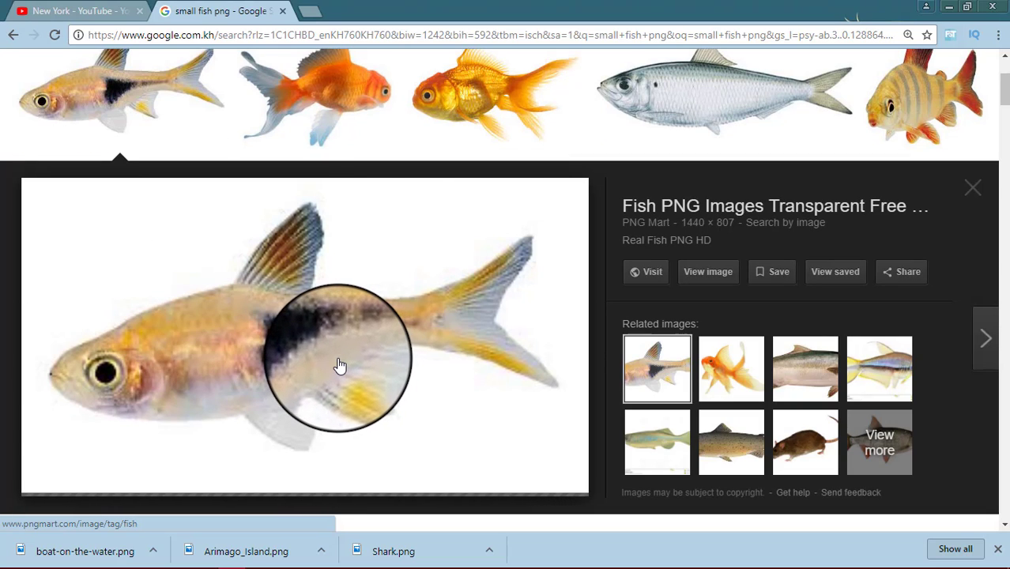
{"action": "right_click", "coordinate": [340, 365]}
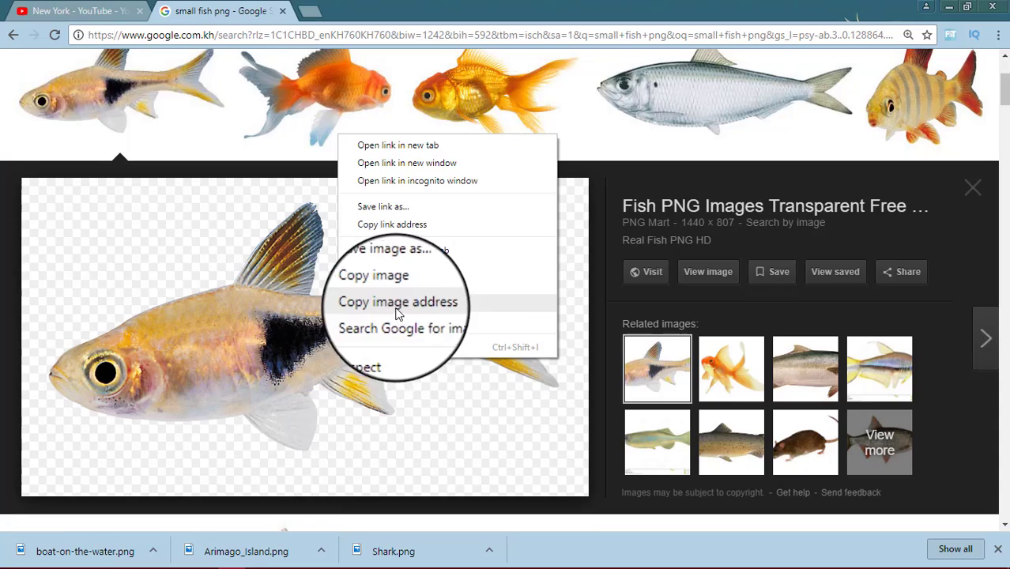
{"action": "left_click", "coordinate": [393, 270]}
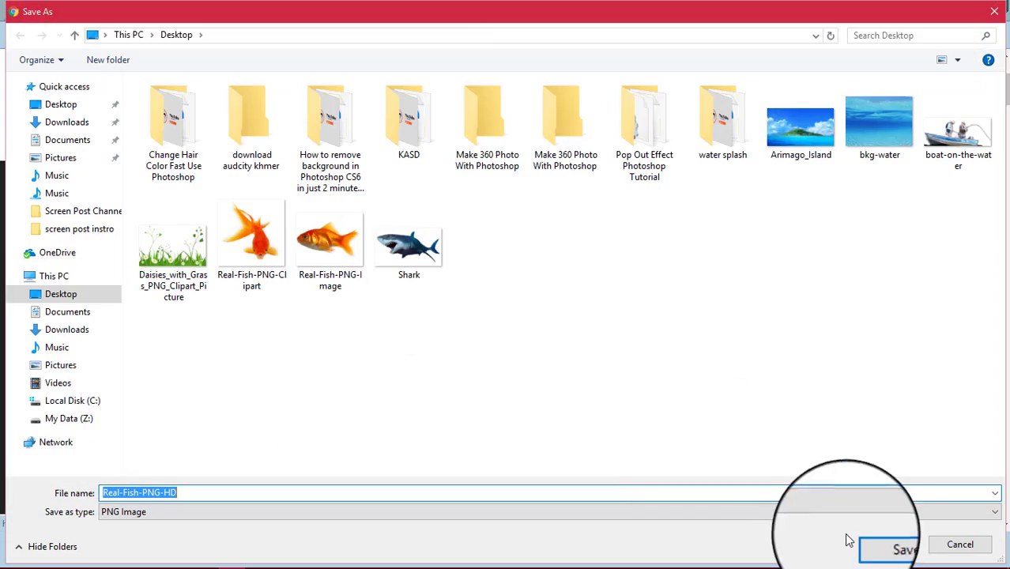
{"action": "left_click", "coordinate": [873, 555]}
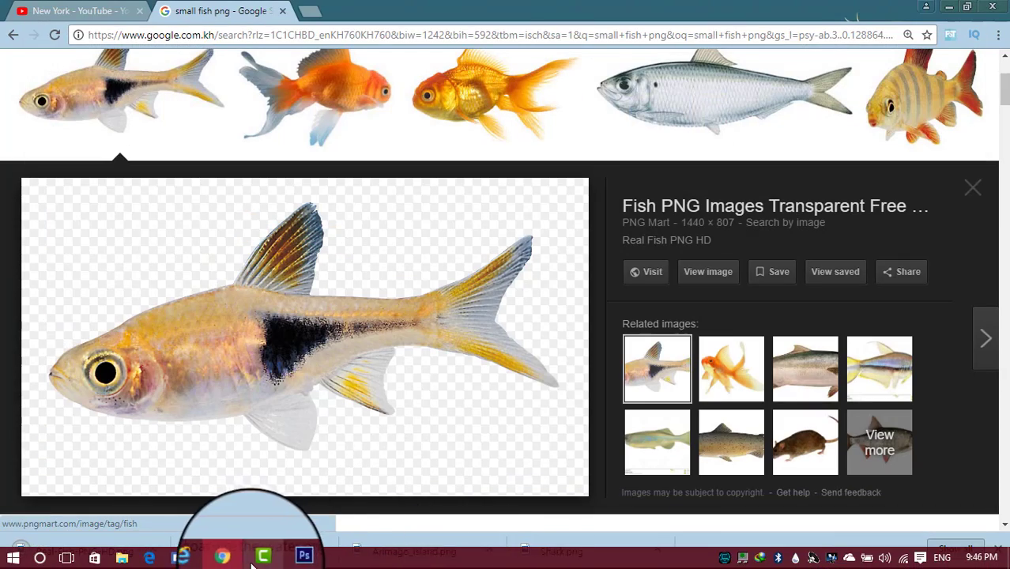
{"action": "left_click", "coordinate": [285, 558]}
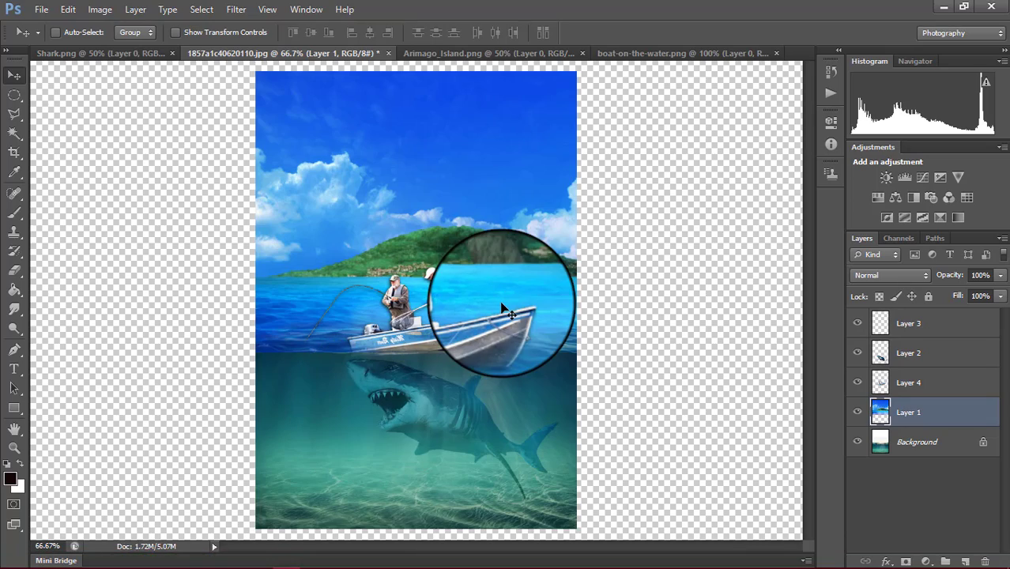
Open Real-Fish-PNG-HD and drag the fish into the composite below the boat
{"action": "key", "text": "ctrl+o"}
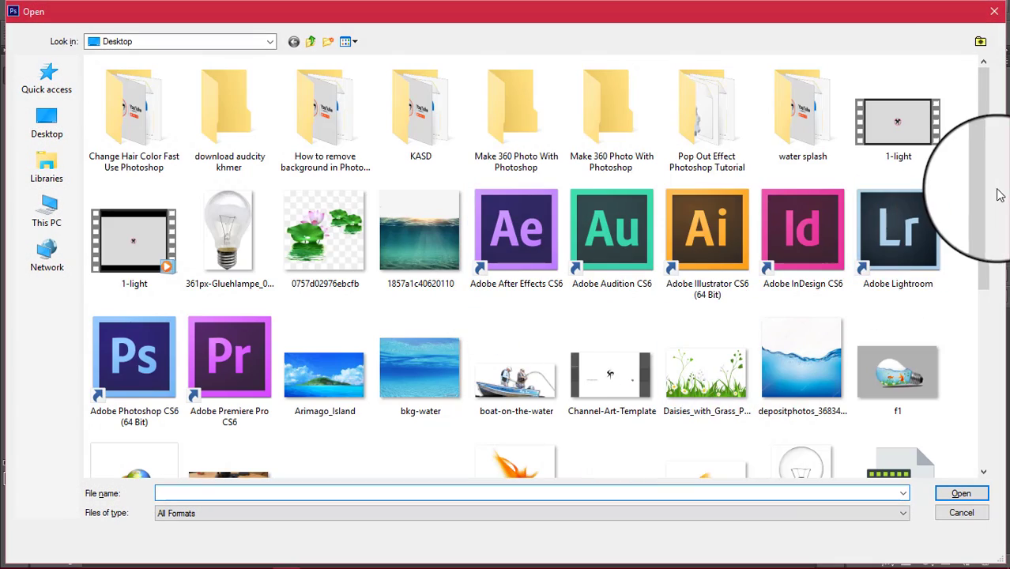
{"action": "left_click_drag", "start_coordinate": [989, 173], "coordinate": [972, 357]}
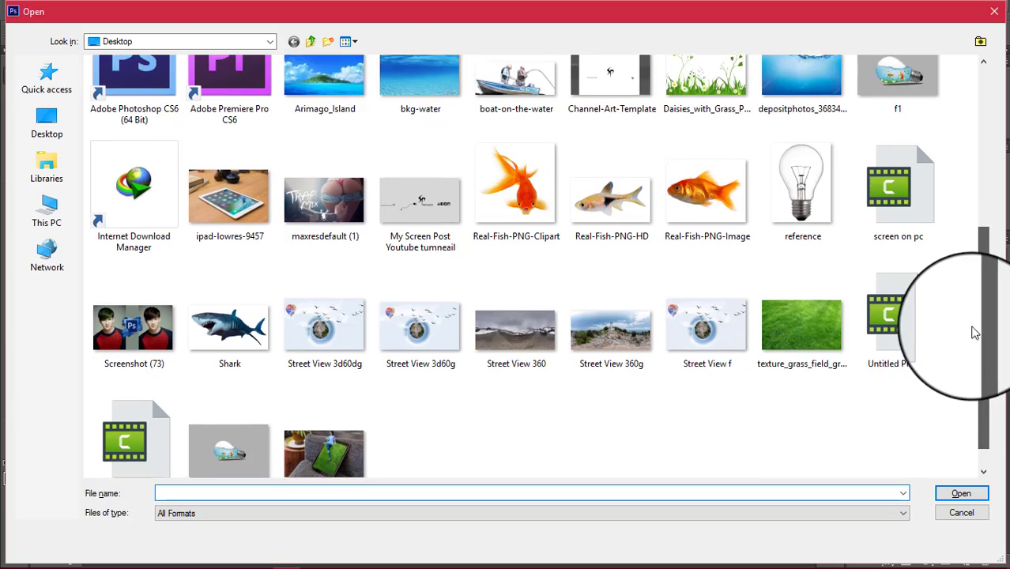
{"action": "left_click_drag", "start_coordinate": [980, 308], "coordinate": [985, 265]}
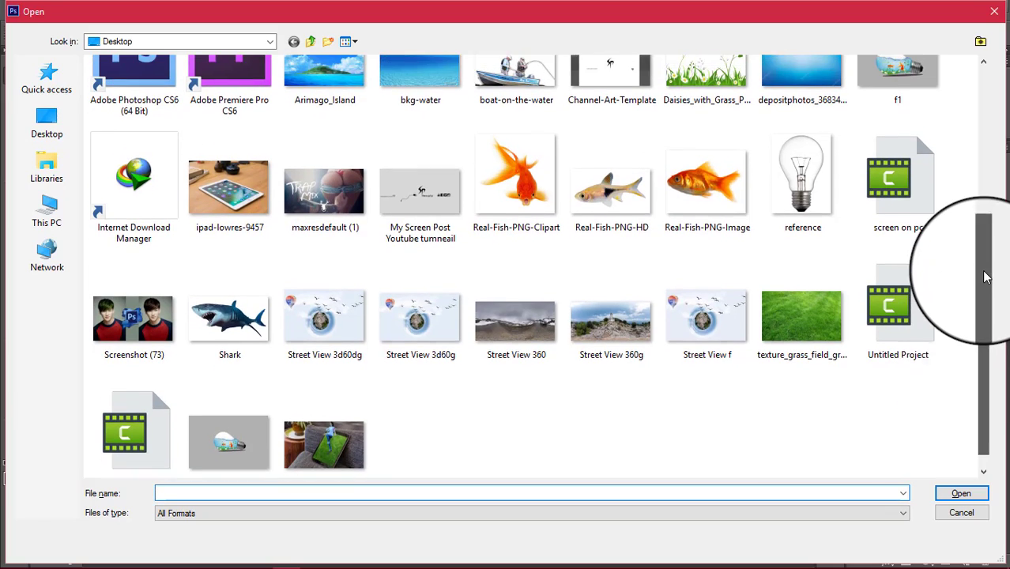
{"action": "double_click", "coordinate": [624, 229]}
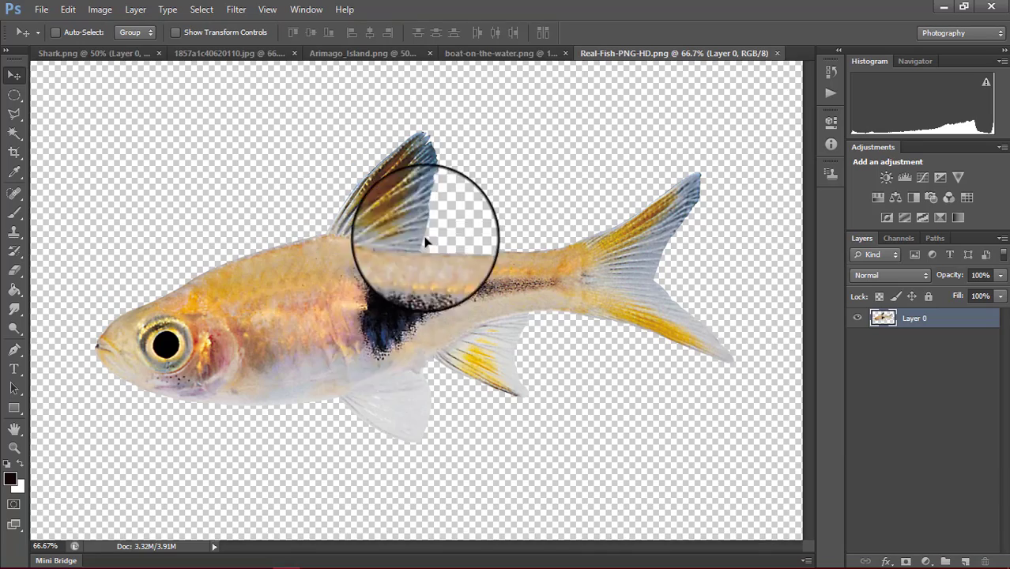
{"action": "mouse_move", "coordinate": [424, 227]}
{"action": "left_mouse_down"}
{"action": "mouse_move", "coordinate": [209, 53]}
{"action": "mouse_move", "coordinate": [423, 355]}
{"action": "left_mouse_up"}
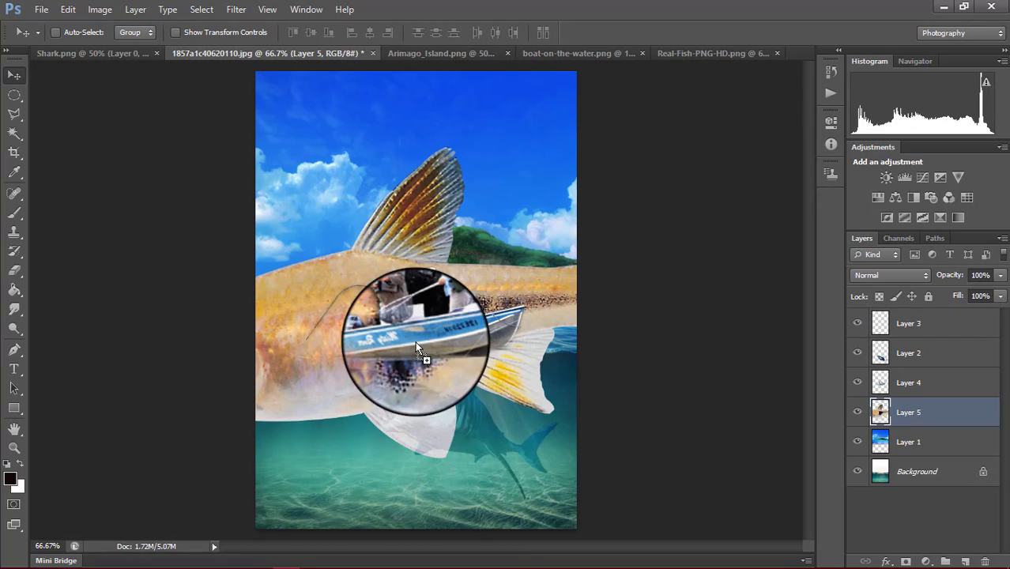
{"action": "left_click_drag", "start_coordinate": [456, 288], "coordinate": [427, 380]}
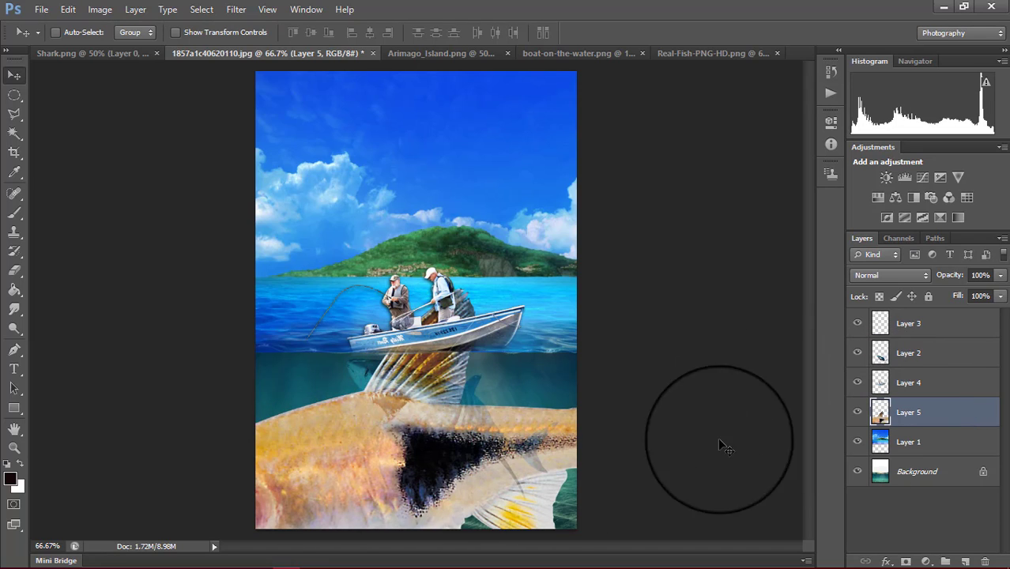
Shrink the fish to about 7% and place it low in the underwater area
{"action": "key", "text": "ctrl+t"}
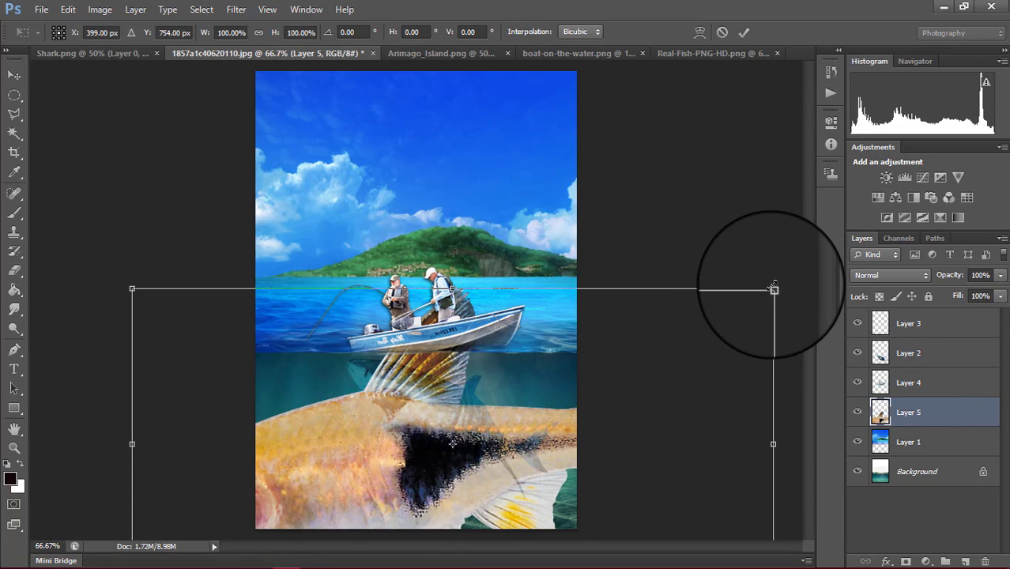
{"action": "mouse_move", "coordinate": [774, 286]}
{"action": "left_mouse_down"}
{"action": "mouse_move", "coordinate": [524, 404]}
{"action": "mouse_move", "coordinate": [386, 450]}
{"action": "mouse_move", "coordinate": [458, 442]}
{"action": "left_mouse_up"}
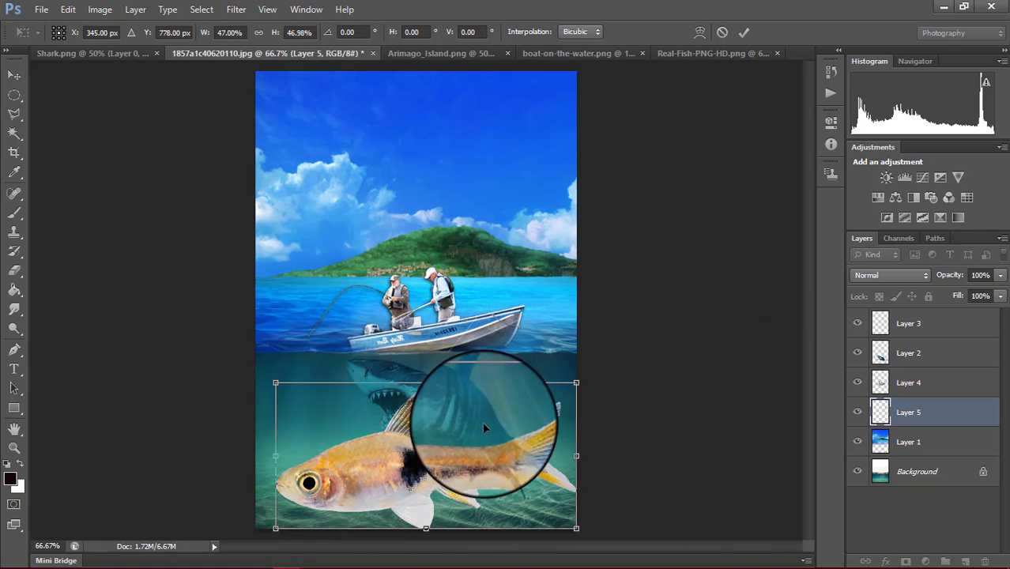
{"action": "mouse_move", "coordinate": [507, 421]}
{"action": "left_mouse_down"}
{"action": "mouse_move", "coordinate": [378, 448]}
{"action": "mouse_move", "coordinate": [348, 484]}
{"action": "mouse_move", "coordinate": [361, 467]}
{"action": "left_mouse_up"}
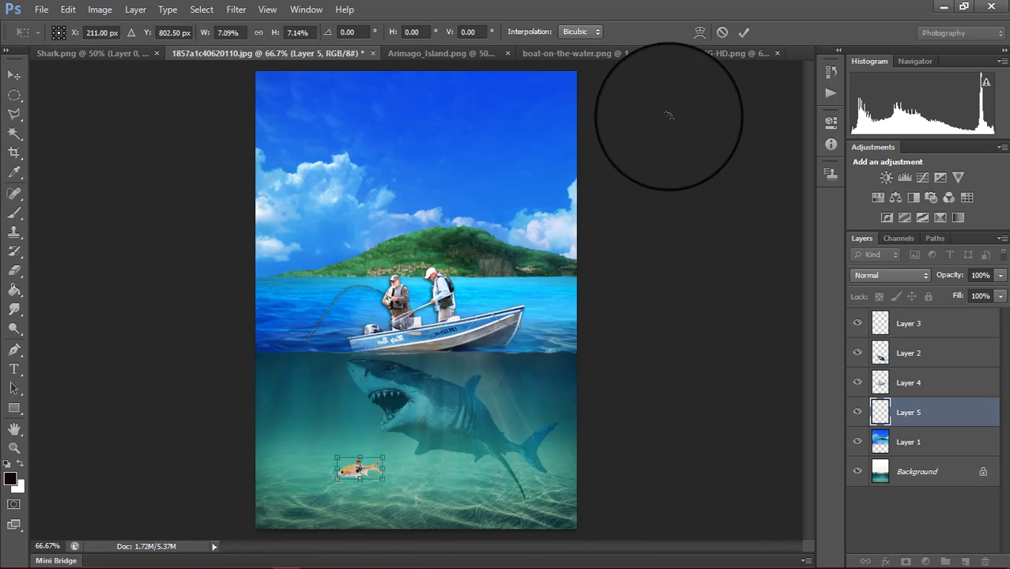
{"action": "left_click", "coordinate": [744, 33]}
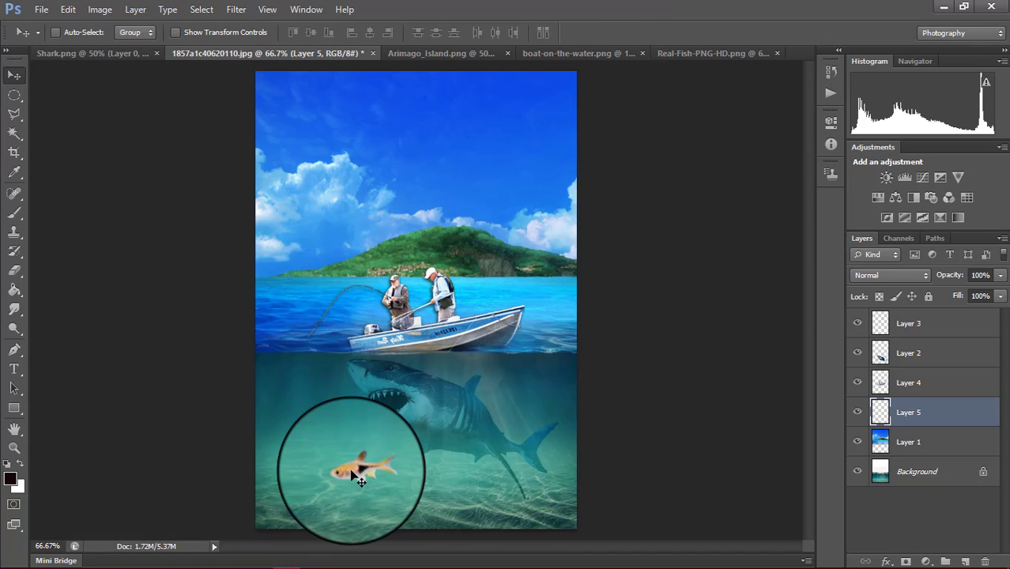
Duplicate the small fish, move the original up and left, and group it
{"action": "mouse_move", "coordinate": [350, 467]}
{"action": "left_mouse_down", "text": "alt"}
{"action": "mouse_move", "coordinate": [352, 459]}
{"action": "mouse_move", "coordinate": [404, 473]}
{"action": "mouse_move", "coordinate": [376, 459]}
{"action": "left_mouse_up", "text": "alt"}
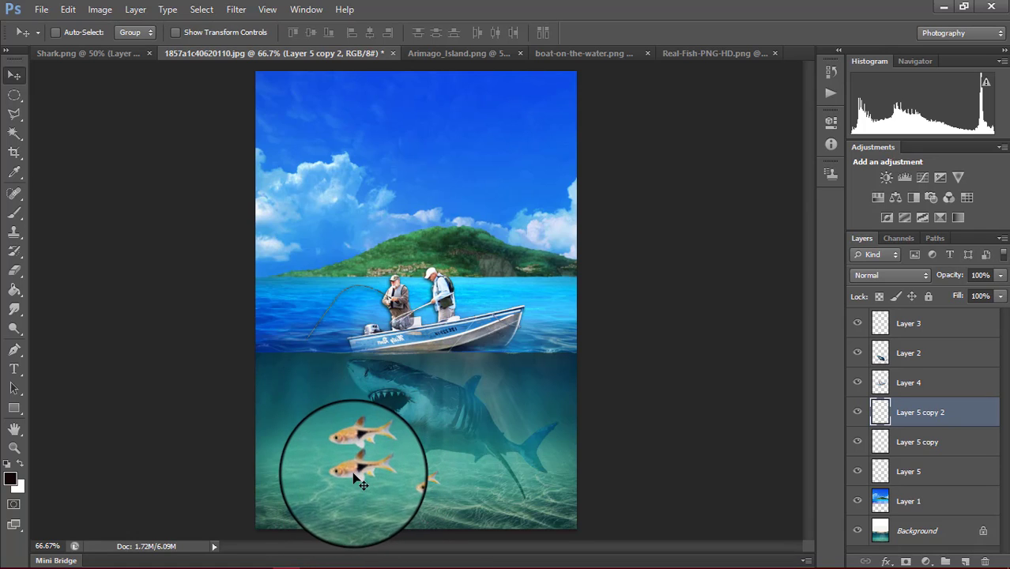
{"action": "left_click_drag", "start_coordinate": [360, 484], "coordinate": [294, 387], "text": "ctrl"}
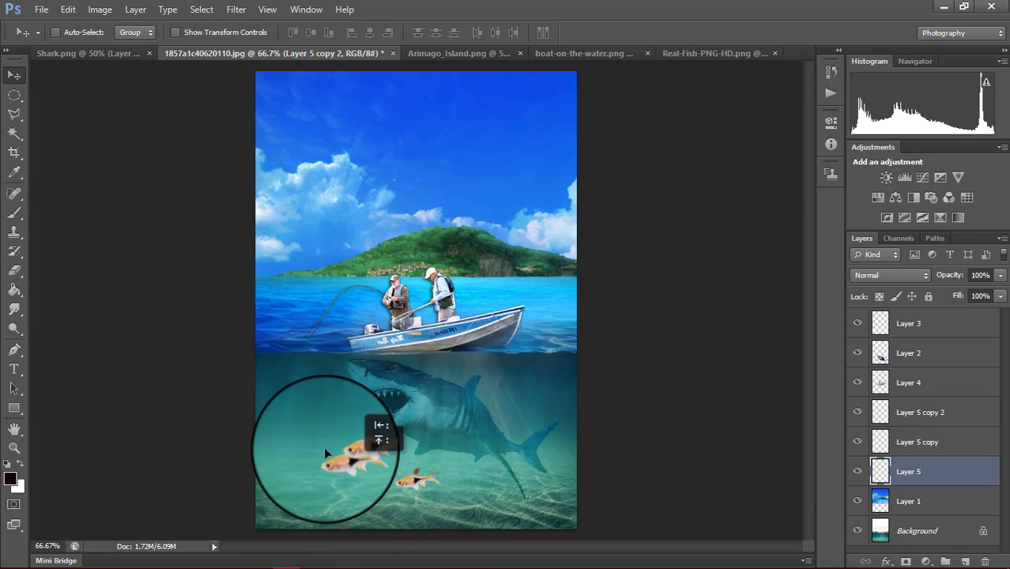
{"action": "key", "text": "ctrl+g"}
Mirror that fish horizontally and nudge it just below the waterline at the left
{"action": "right_click", "coordinate": [296, 387]}
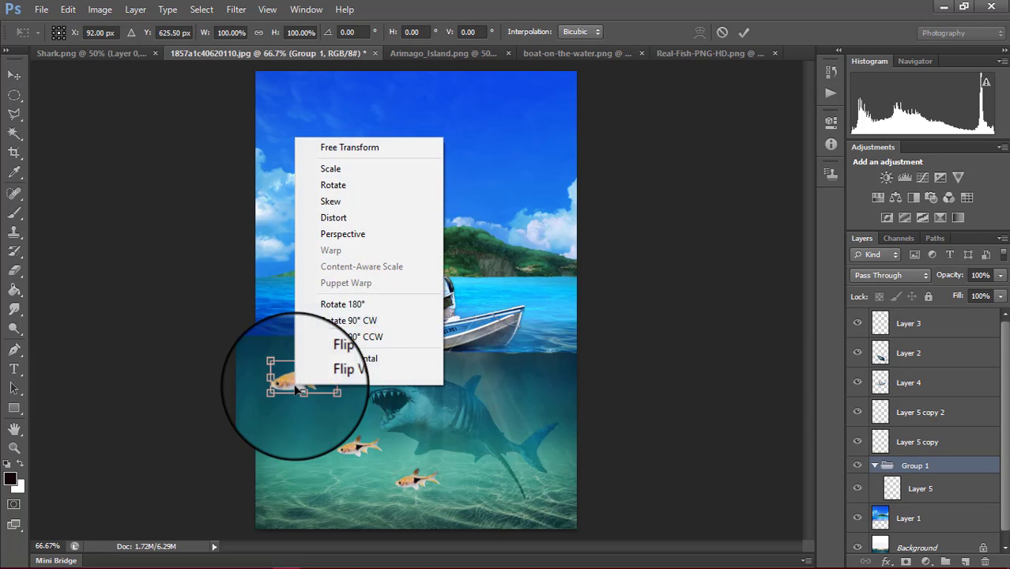
{"action": "left_click", "coordinate": [316, 368]}
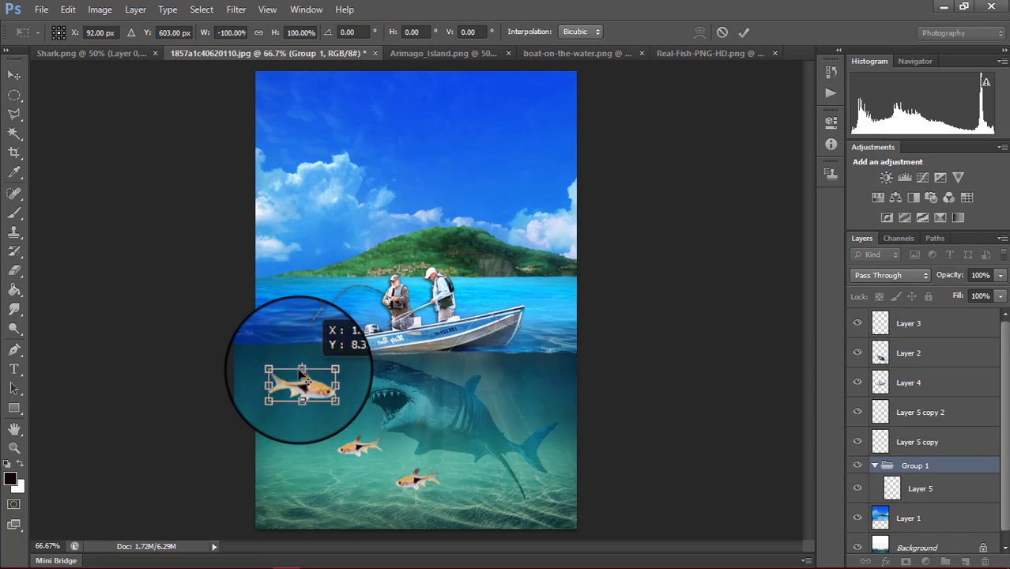
{"action": "left_click_drag", "start_coordinate": [303, 377], "coordinate": [293, 372]}
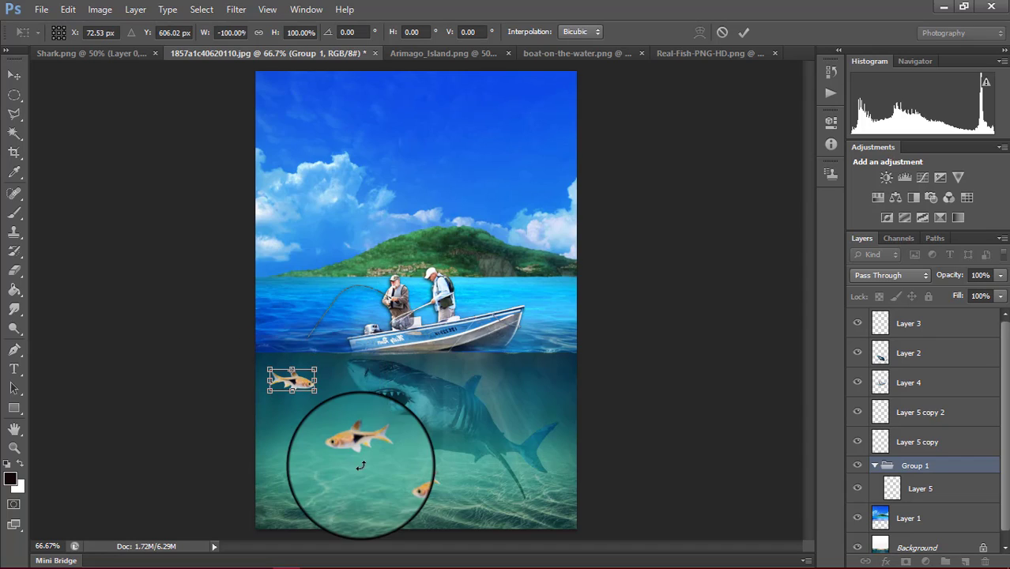
{"action": "left_click", "coordinate": [744, 34]}
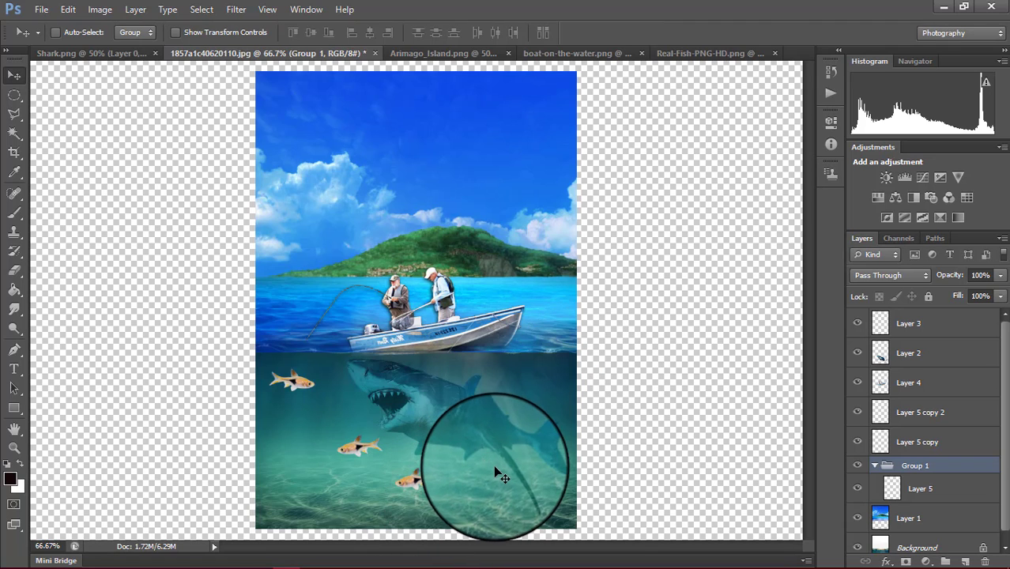
{"action": "key", "text": "ctrl+t"}
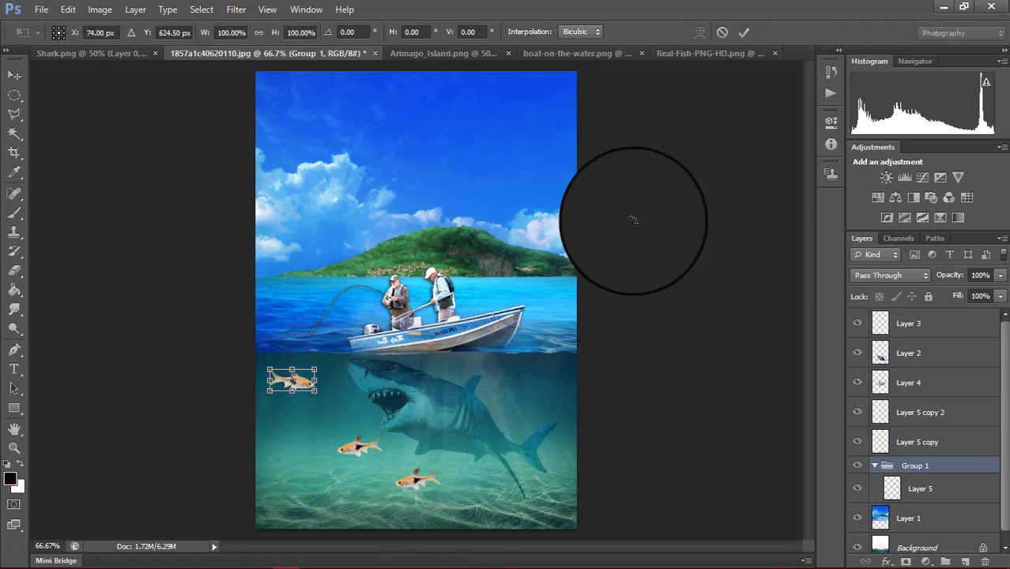
Open the Real-Fish-PNG-Clipart goldfish and drag it into the composite
{"action": "left_click", "coordinate": [743, 33]}
{"action": "key", "text": "ctrl+o"}
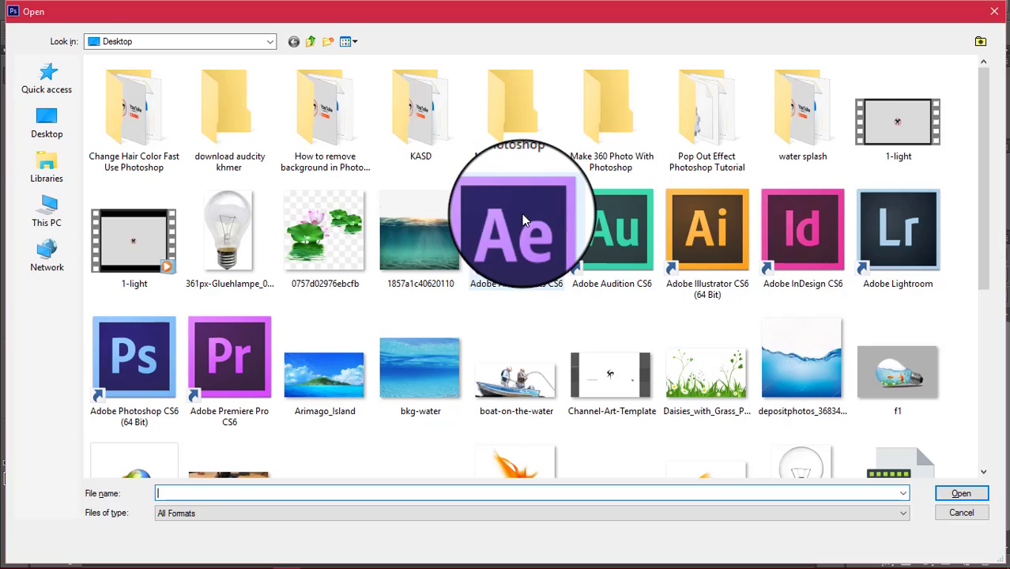
{"action": "left_click", "coordinate": [509, 455]}
{"action": "double_click", "coordinate": [509, 455]}
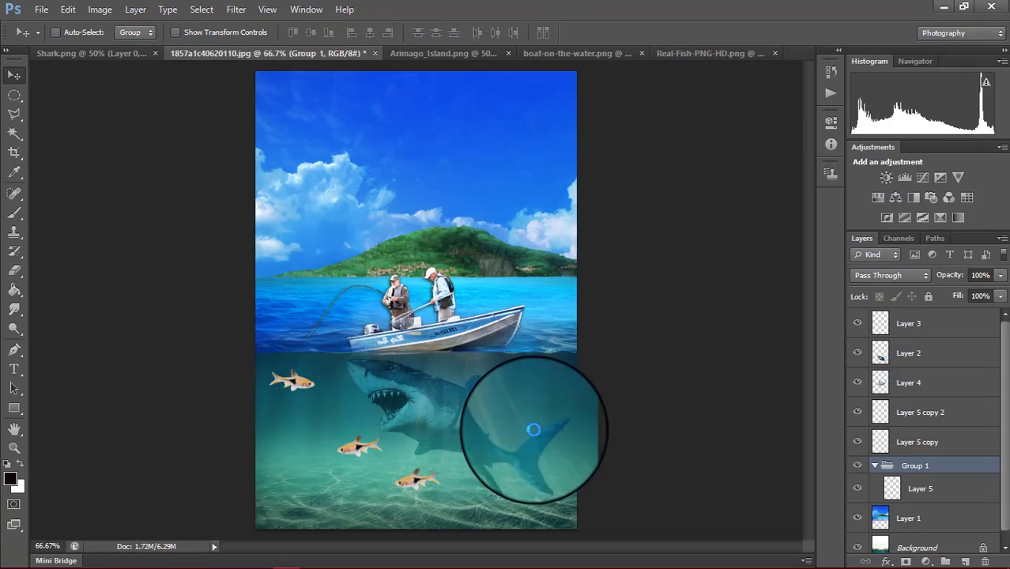
{"action": "mouse_move", "coordinate": [410, 347]}
{"action": "left_mouse_down"}
{"action": "mouse_move", "coordinate": [298, 93]}
{"action": "mouse_move", "coordinate": [502, 391]}
{"action": "left_mouse_up"}
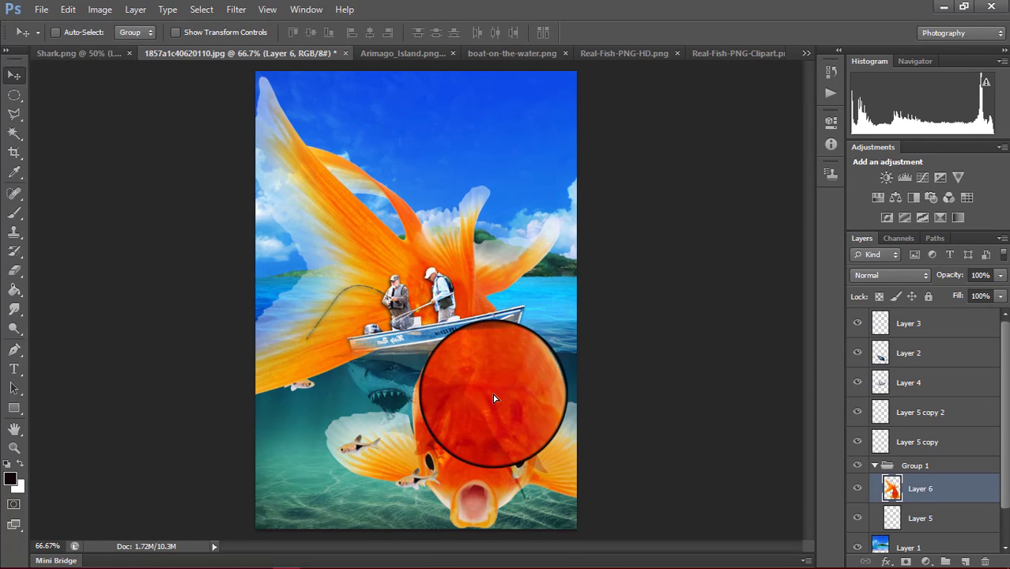
Try scaling the goldfish beside the shark, then cancel and remove it from the composite
{"action": "key", "text": "ctrl+t"}
{"action": "left_click_drag", "start_coordinate": [643, 61], "coordinate": [483, 228]}
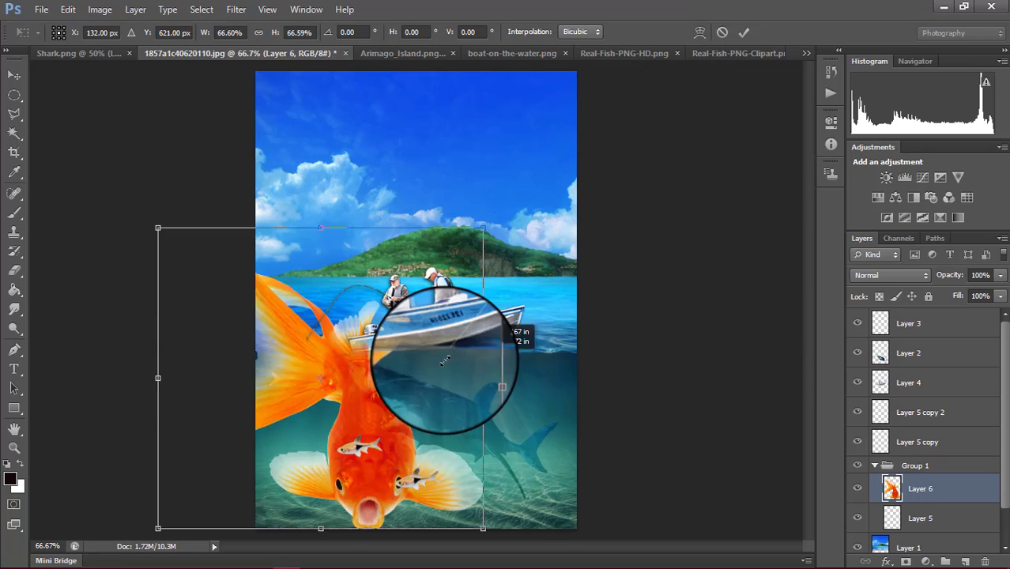
{"action": "left_click_drag", "start_coordinate": [445, 360], "coordinate": [263, 491]}
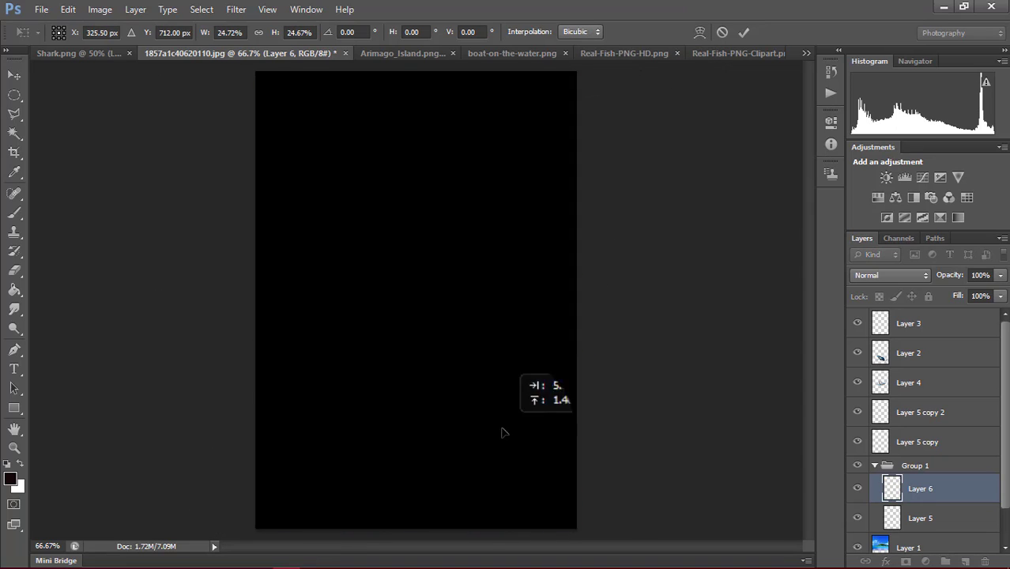
{"action": "left_click_drag", "start_coordinate": [502, 432], "coordinate": [590, 416]}
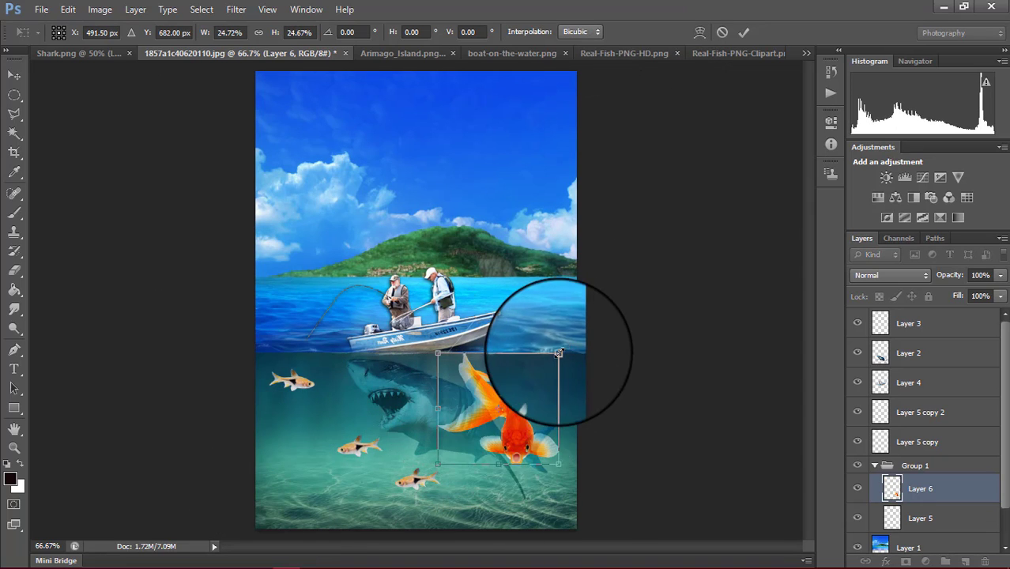
{"action": "mouse_move", "coordinate": [557, 353]}
{"action": "left_mouse_down"}
{"action": "mouse_move", "coordinate": [489, 416]}
{"action": "mouse_move", "coordinate": [563, 413]}
{"action": "mouse_move", "coordinate": [563, 426]}
{"action": "left_mouse_up"}
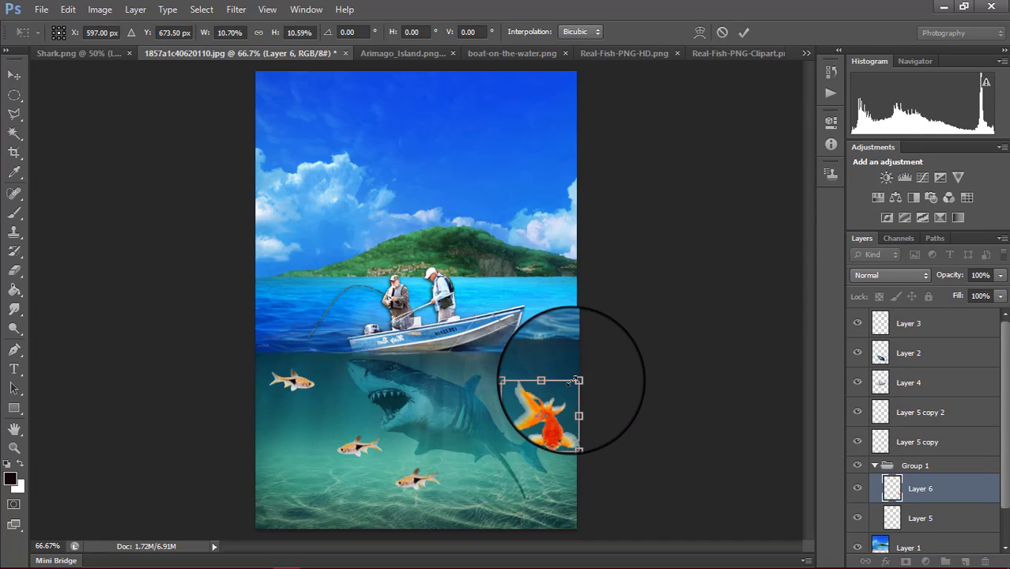
{"action": "left_click", "coordinate": [721, 31]}
{"action": "key", "text": "ctrl+z"}
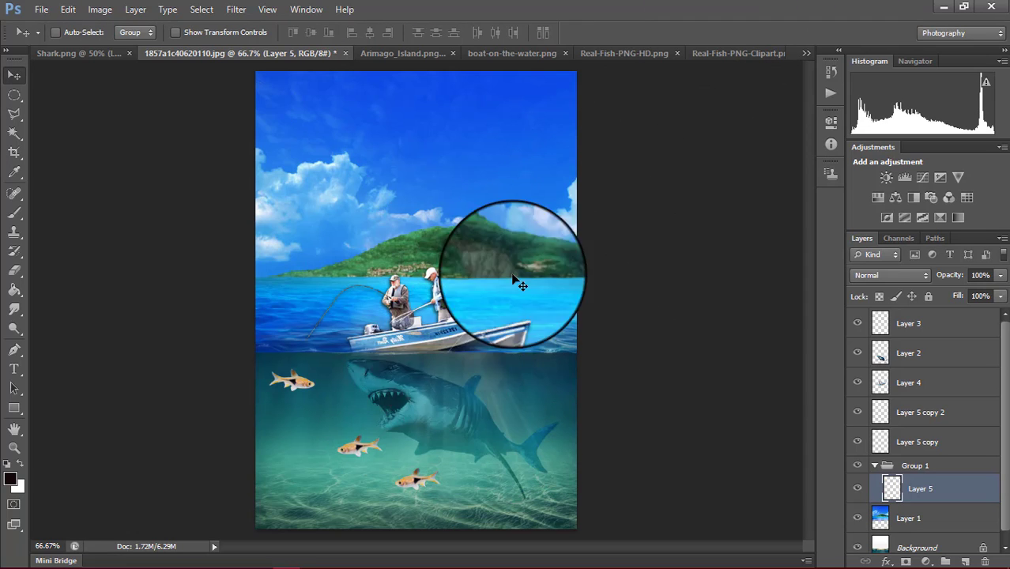
Open bird-in-png-2 from the Downloads folder
{"action": "key", "text": "ctrl+o"}
{"action": "left_click_drag", "start_coordinate": [987, 124], "coordinate": [985, 284]}
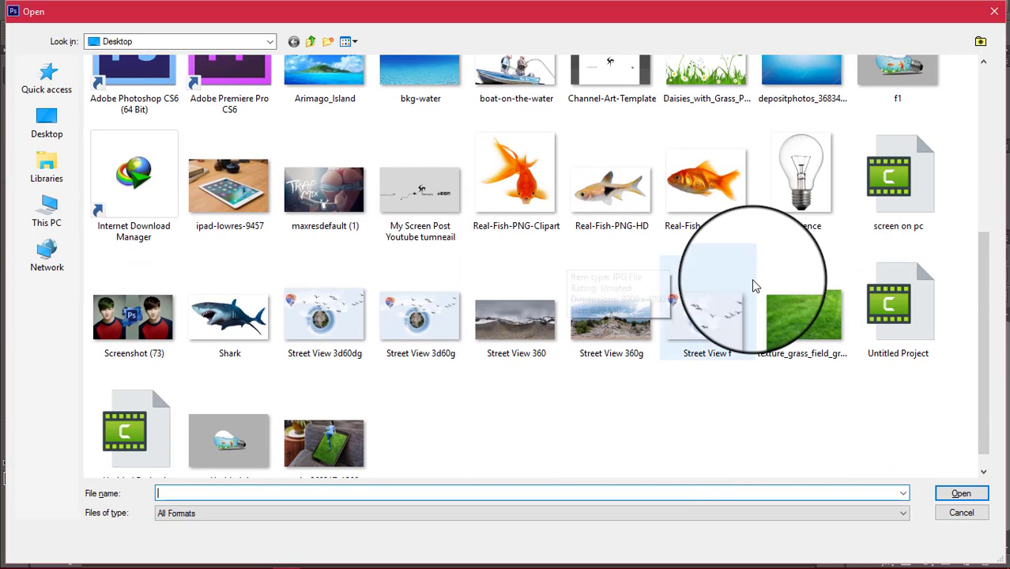
{"action": "left_click_drag", "start_coordinate": [983, 280], "coordinate": [979, 68]}
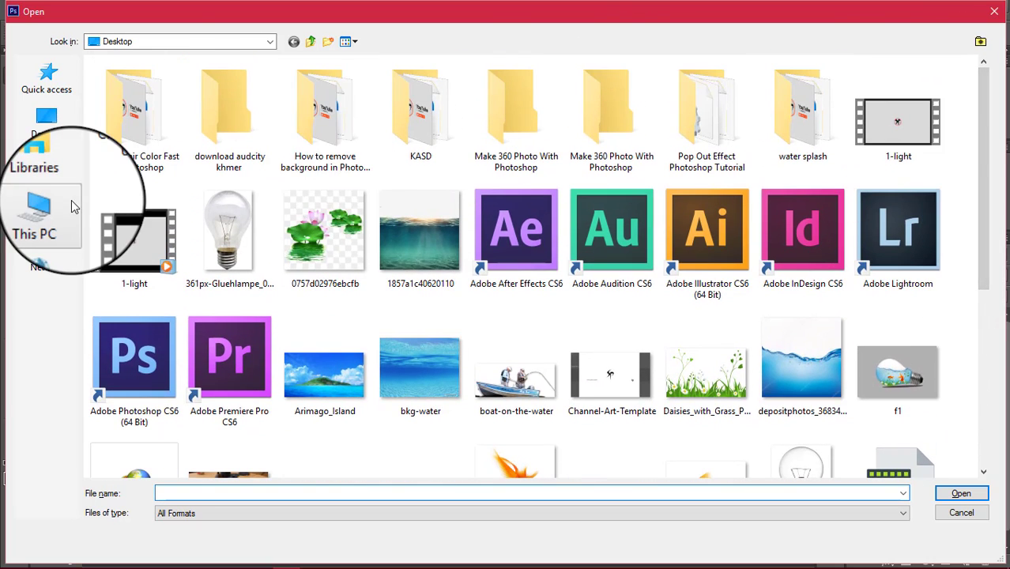
{"action": "left_click", "coordinate": [71, 200]}
{"action": "double_click", "coordinate": [486, 94]}
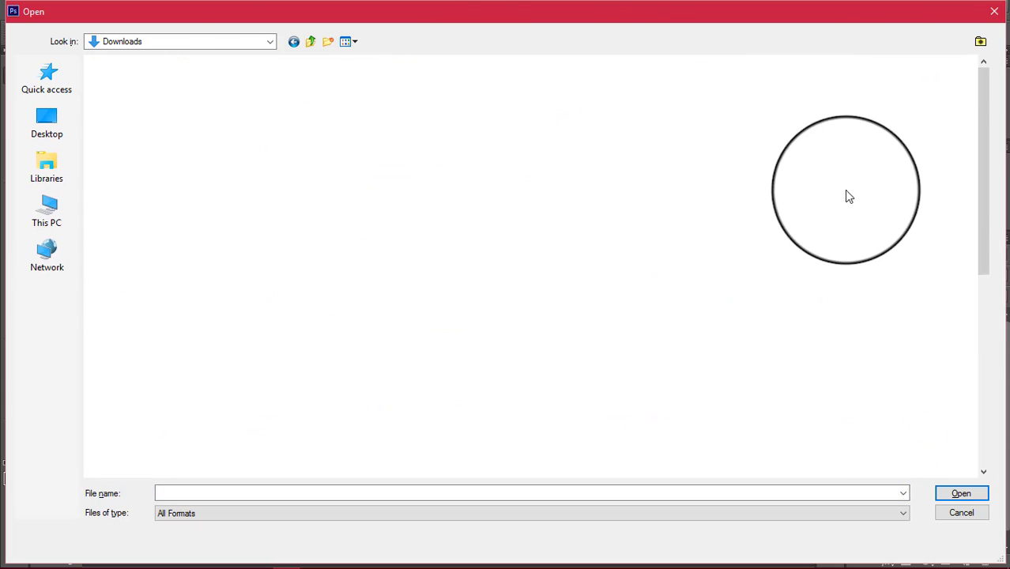
{"action": "left_click_drag", "start_coordinate": [980, 135], "coordinate": [982, 172]}
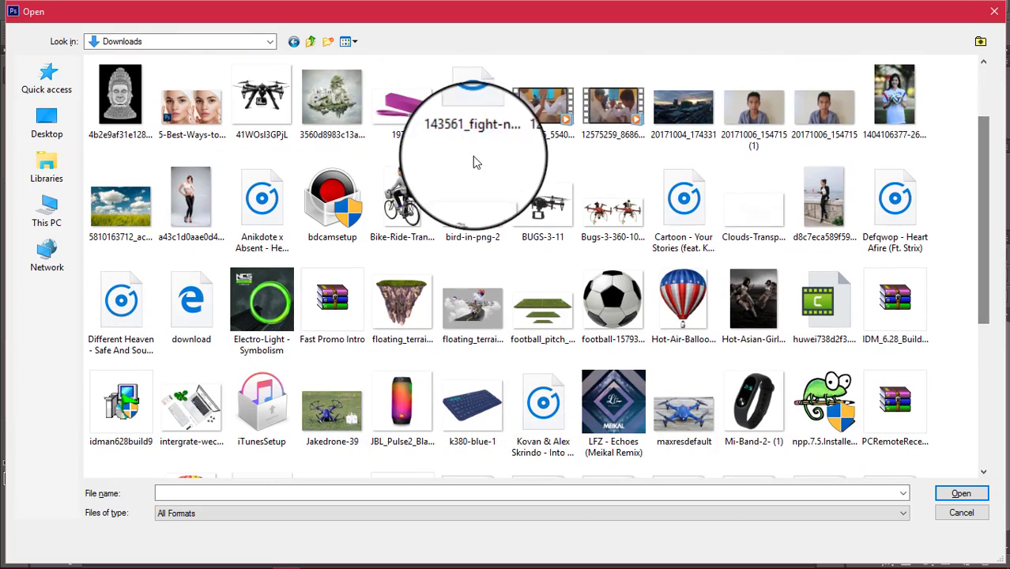
{"action": "double_click", "coordinate": [470, 198]}
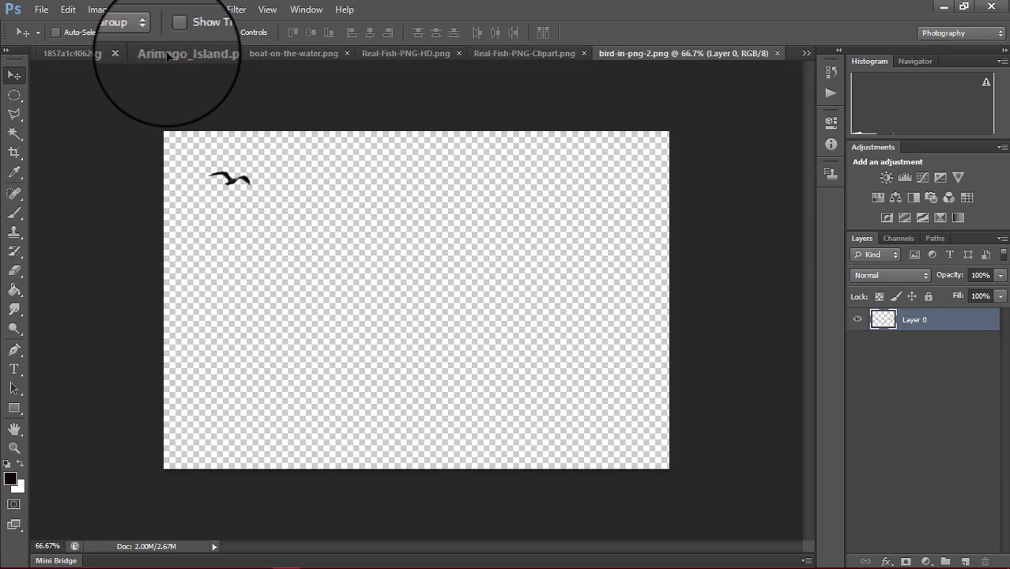
Move the flock of black birds into the composite and place them high in the sky
{"action": "left_click", "coordinate": [167, 56]}
{"action": "mouse_move", "coordinate": [380, 286]}
{"action": "left_mouse_down"}
{"action": "mouse_move", "coordinate": [170, 58]}
{"action": "mouse_move", "coordinate": [404, 207]}
{"action": "mouse_move", "coordinate": [429, 128]}
{"action": "left_mouse_up"}
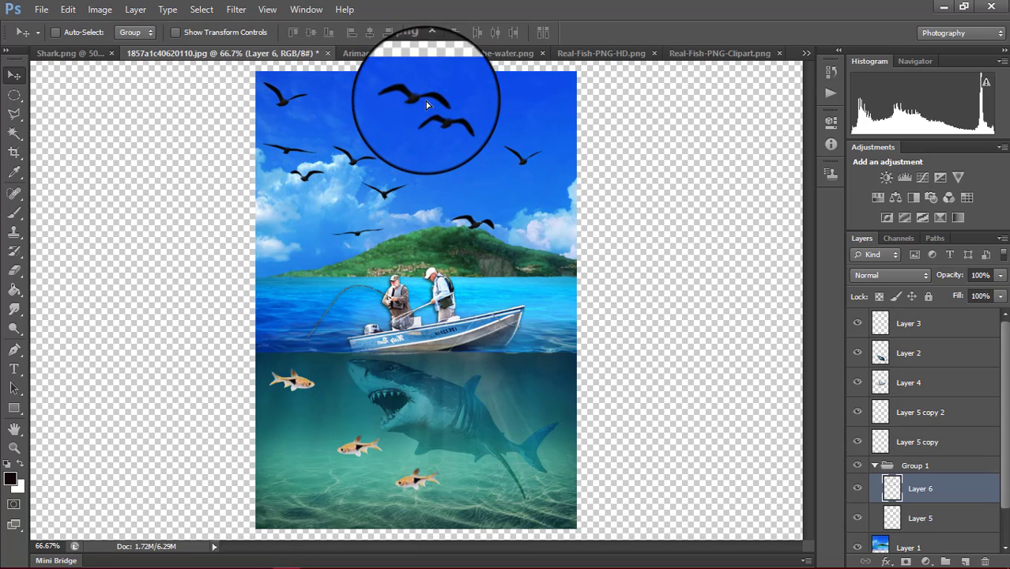
{"action": "left_click_drag", "start_coordinate": [429, 128], "coordinate": [526, 164]}
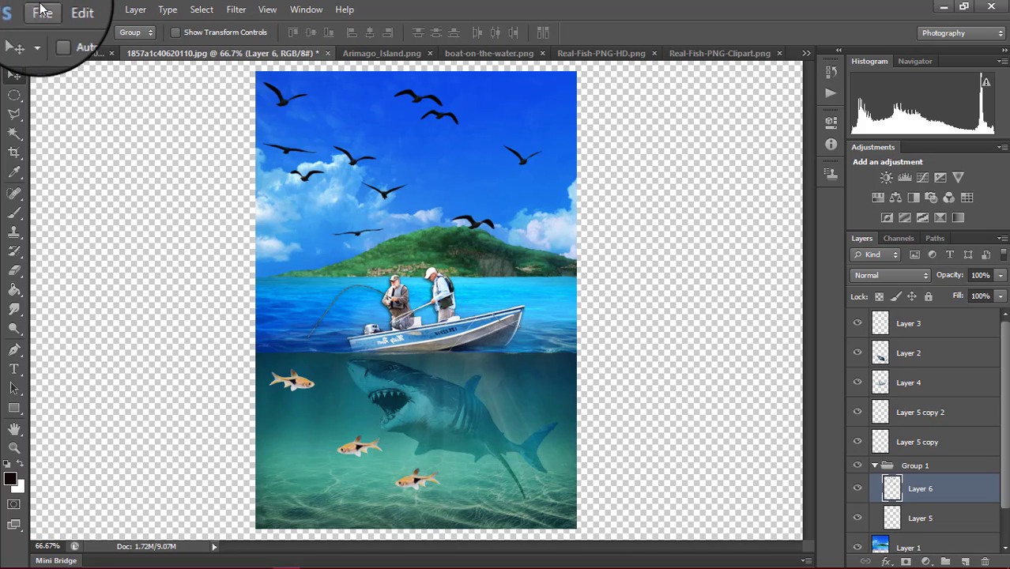
Close the boat, fish and bird source images without saving, and zoom the composite to 50%
{"action": "left_click", "coordinate": [42, 9]}
{"action": "left_click", "coordinate": [152, 142]}
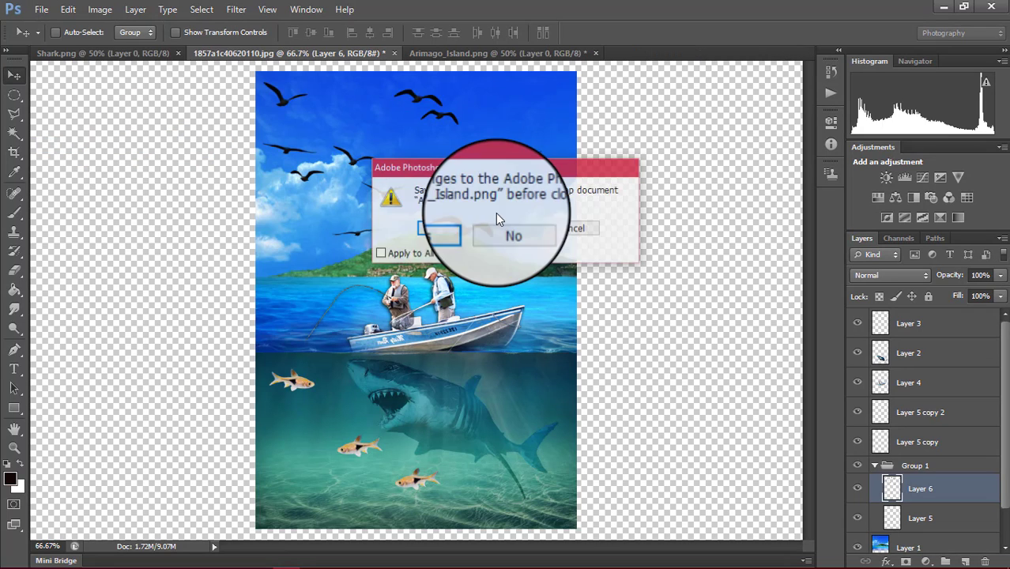
{"action": "left_click", "coordinate": [572, 229]}
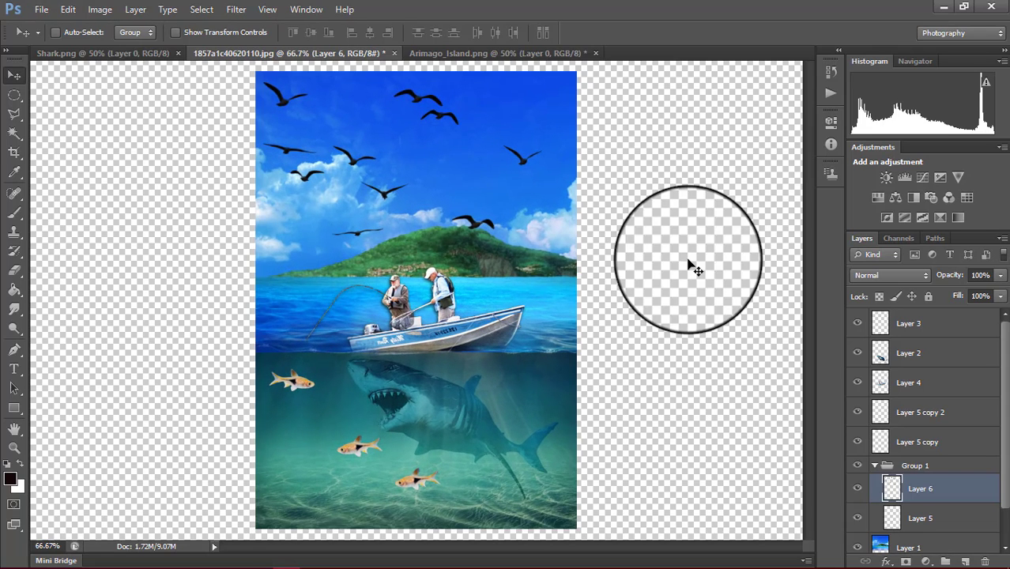
{"action": "key", "text": "ctrl+minus"}
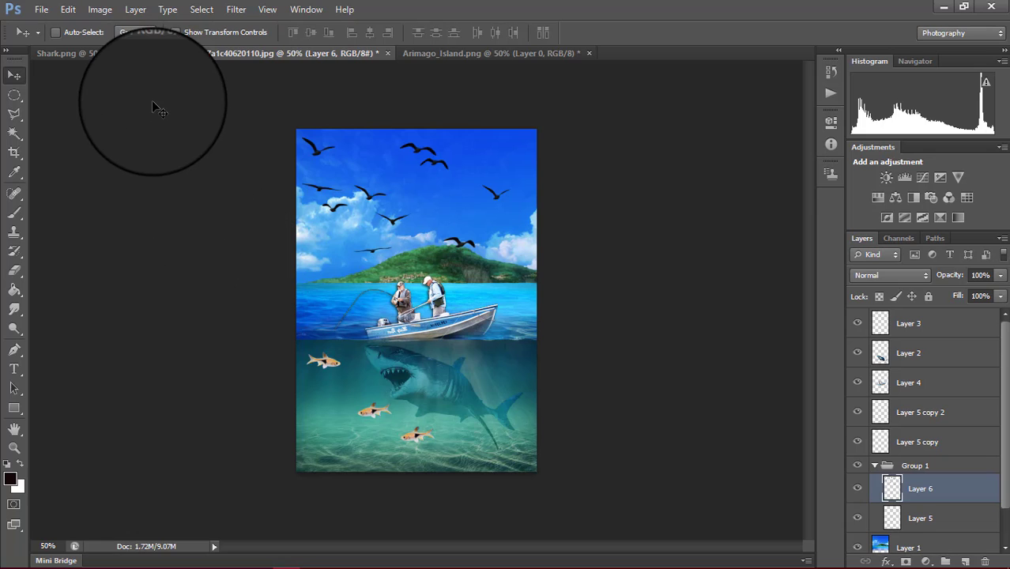
{"action": "left_click", "coordinate": [41, 11]}
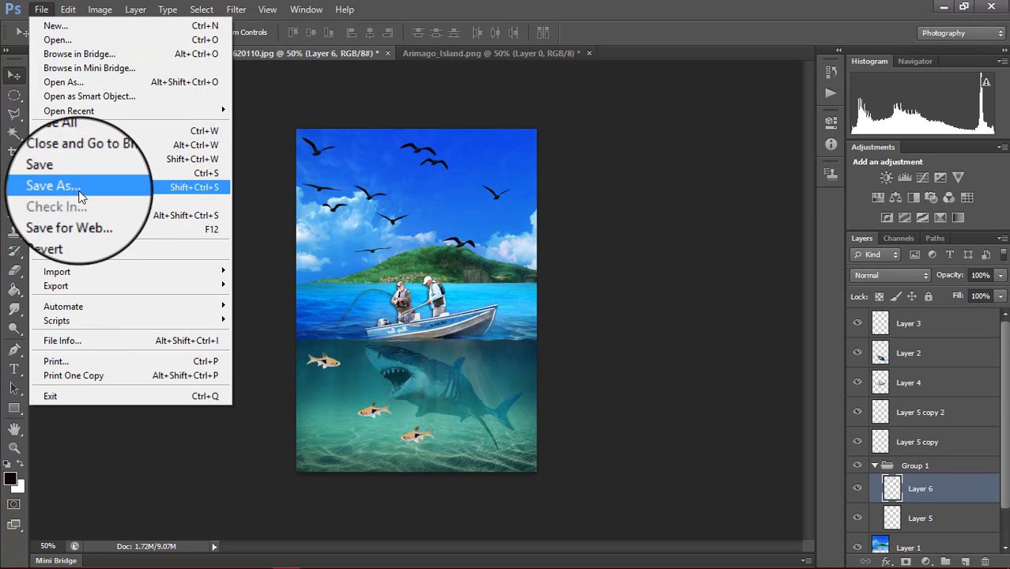
Save the composite to the Desktop as 1857a1c40620110.jpg at Maximum JPEG quality
{"action": "left_click", "coordinate": [82, 188]}
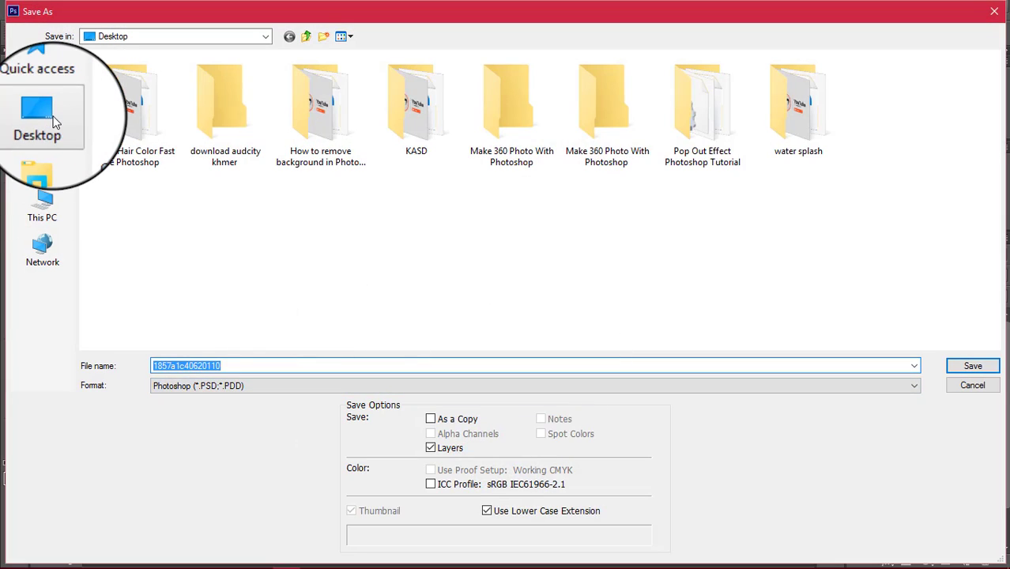
{"action": "left_click", "coordinate": [178, 386]}
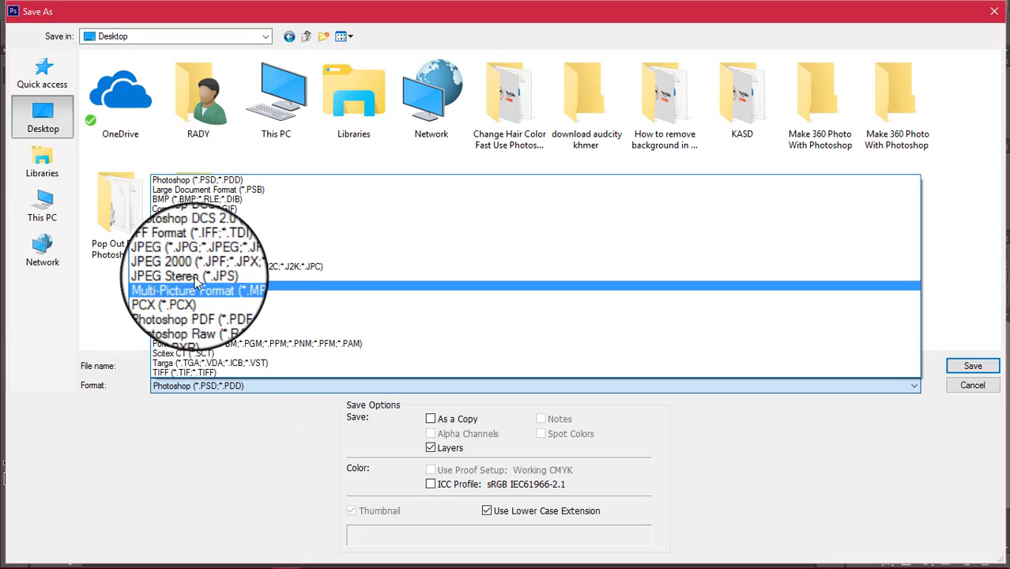
{"action": "left_click", "coordinate": [190, 257]}
{"action": "left_click", "coordinate": [200, 366]}
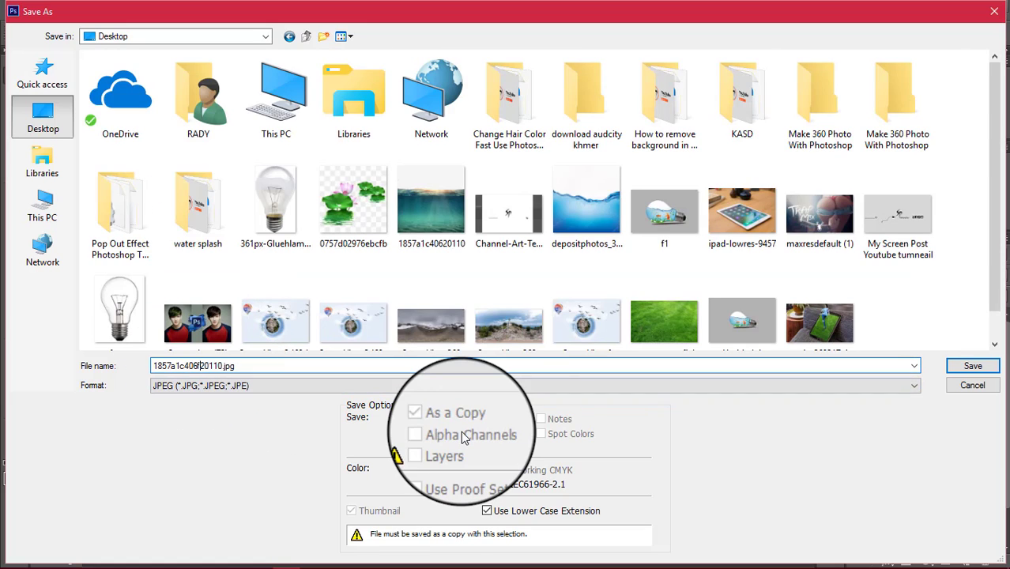
{"action": "left_click", "coordinate": [966, 365]}
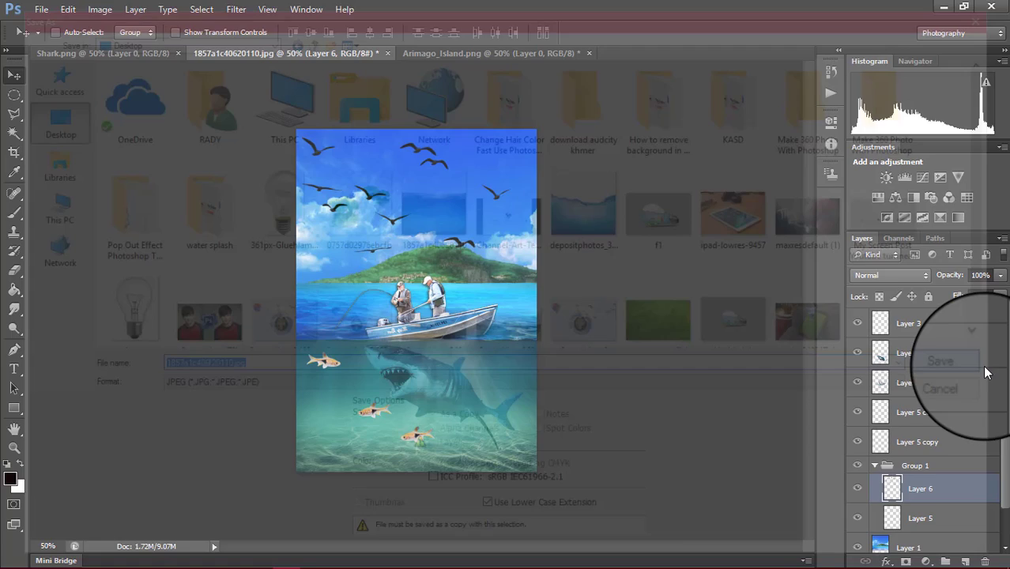
{"action": "left_click_drag", "start_coordinate": [536, 211], "coordinate": [565, 208]}
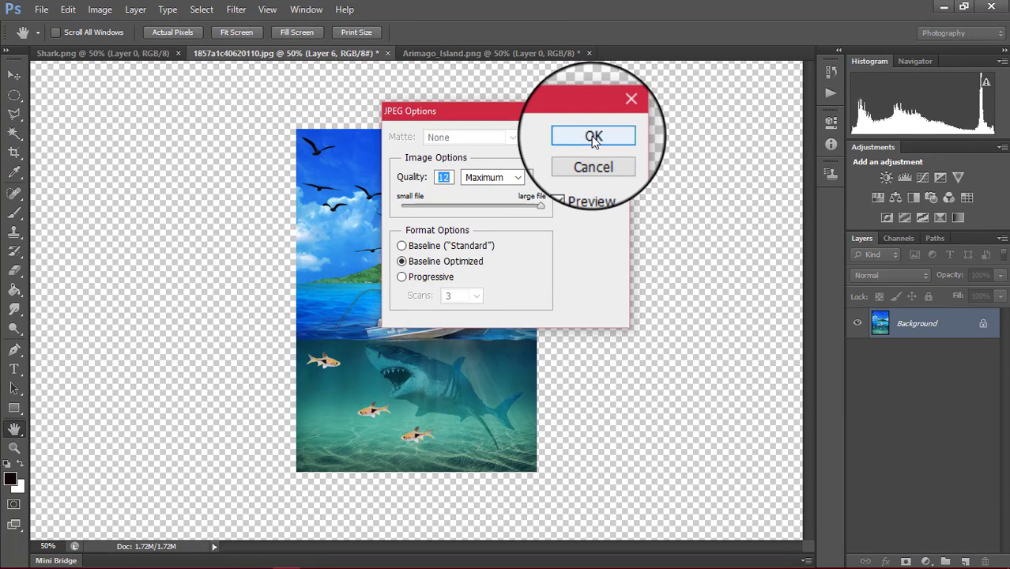
{"action": "left_click", "coordinate": [593, 137]}
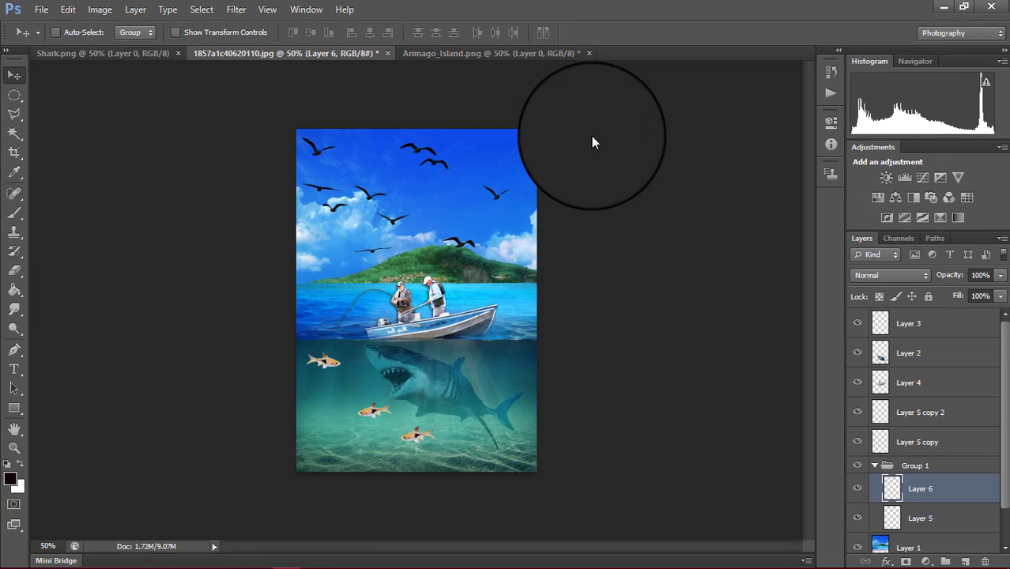